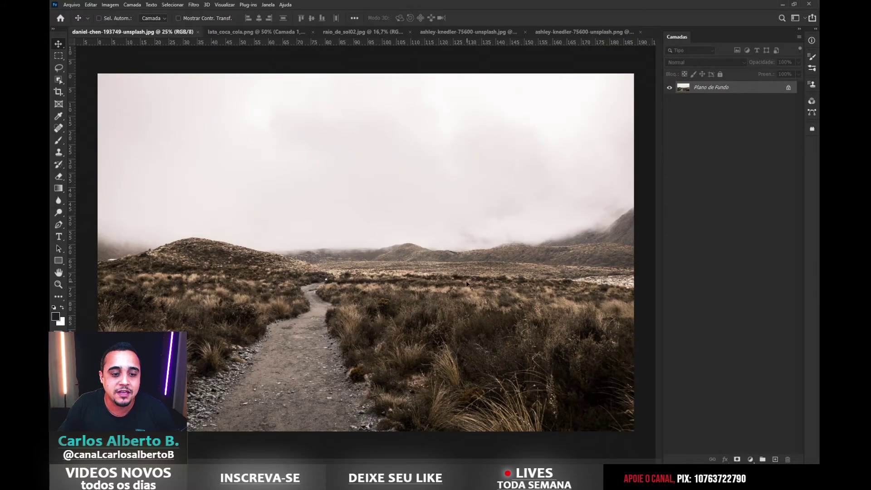
Look through the open source images: the landscape, the Coca-Cola can, the sun rays, and the hiker on the cliff and cut out.
left_click(241, 32)
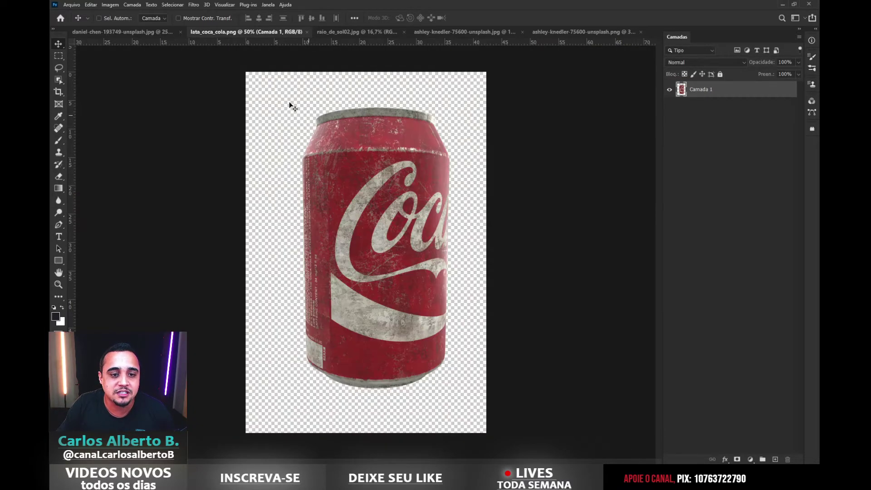
left_click(331, 31)
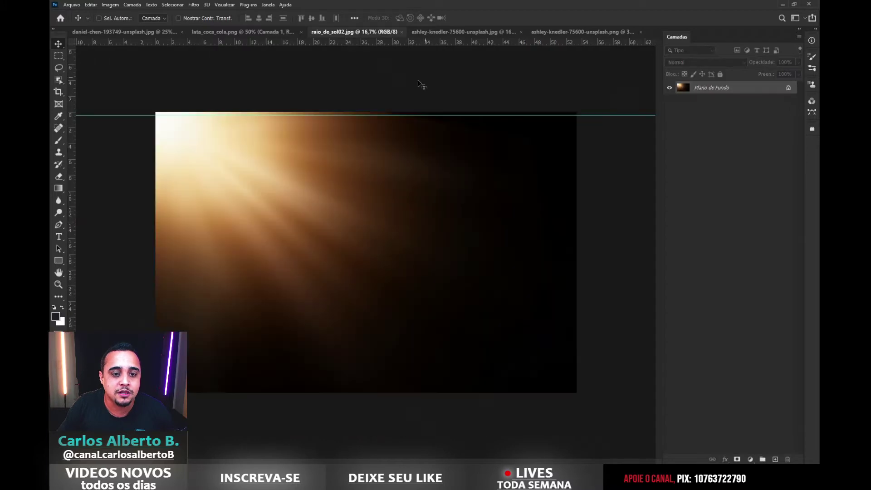
left_click(461, 32)
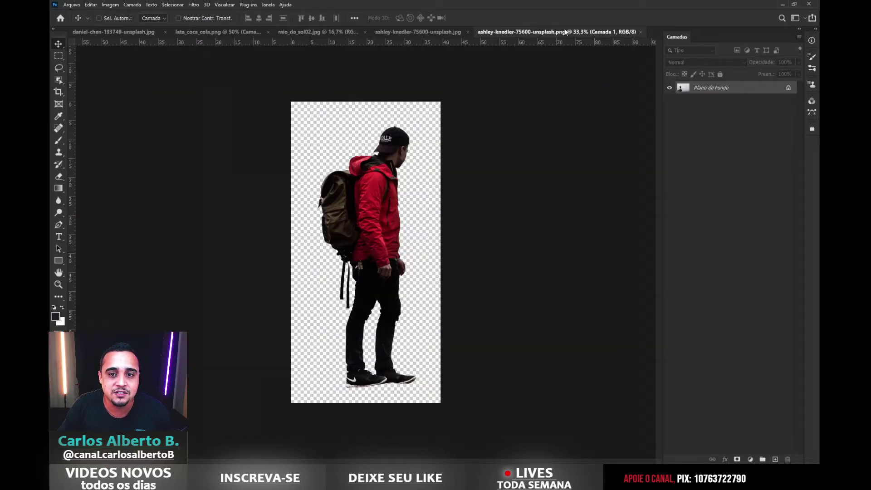
left_click(585, 31)
left_click(443, 28)
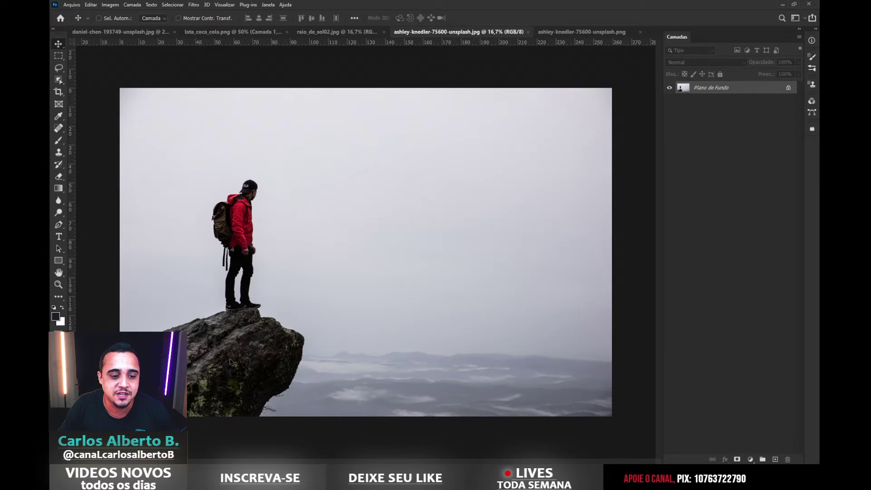
left_click(104, 32)
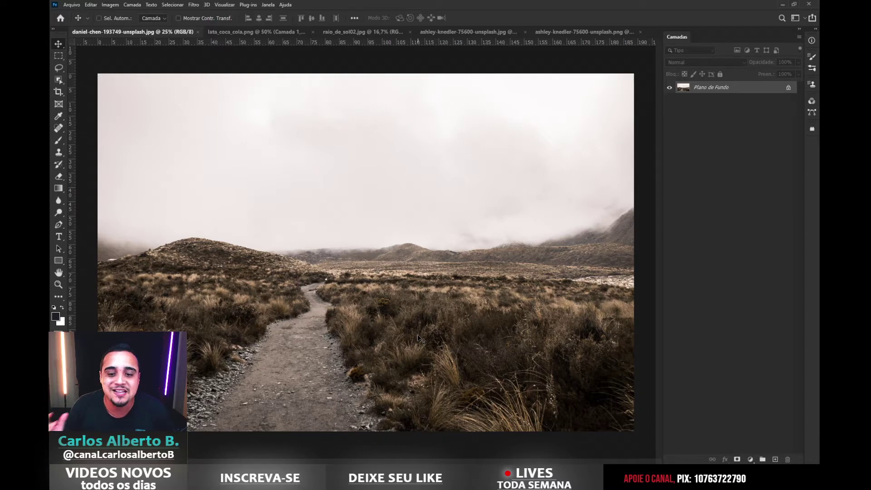
left_click(447, 30)
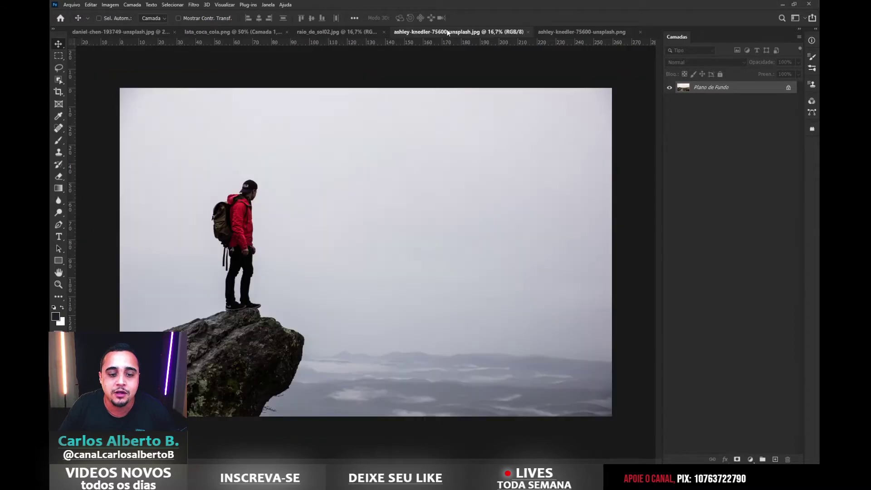
left_click(135, 31)
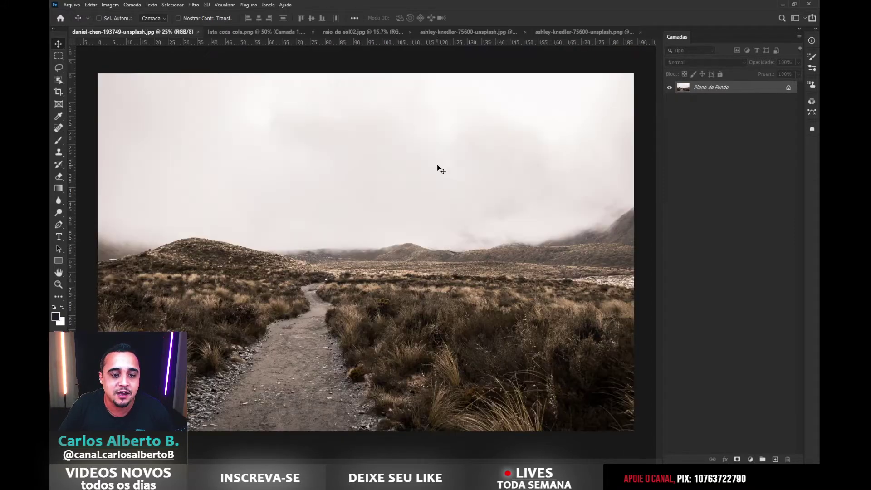
Nudge the can slightly and shift the cut-out hiker up and to the right within their own images, and return to the landscape.
key("ctrl+Tab")
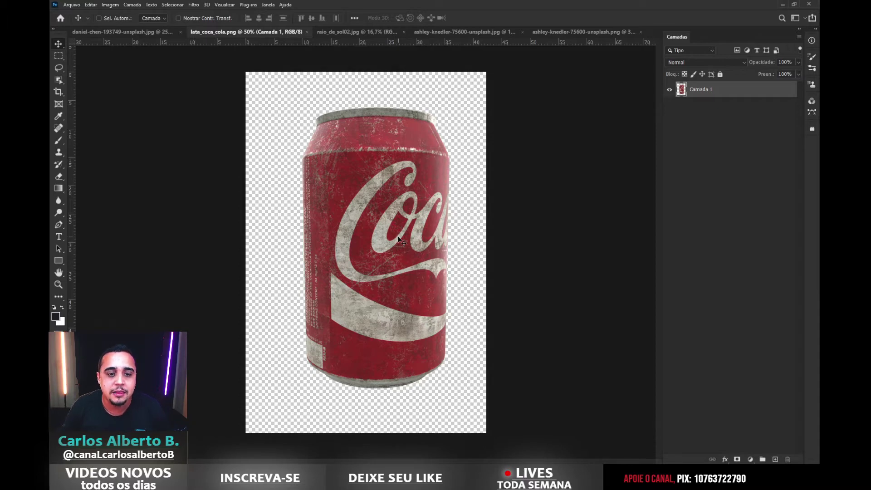
mouse_move(369, 198)
left_mouse_down()
mouse_move(301, 198)
mouse_move(377, 186)
mouse_move(376, 200)
mouse_move(367, 198)
left_mouse_up()
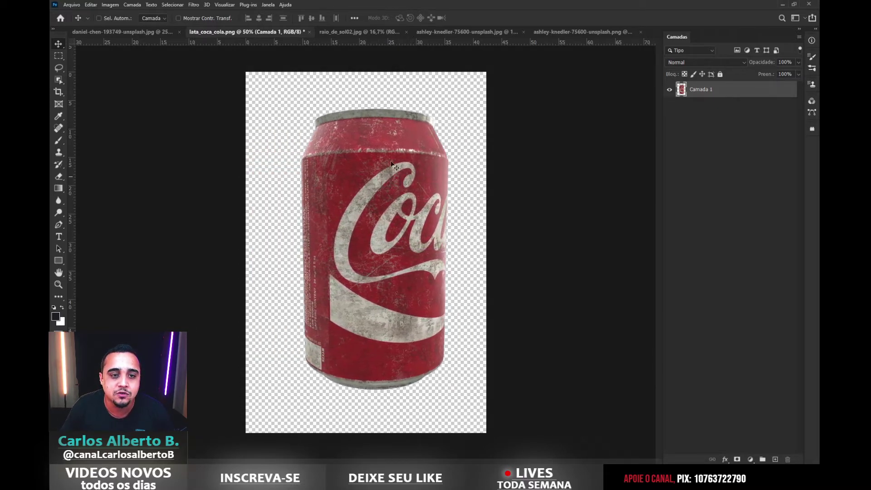
left_click(454, 32)
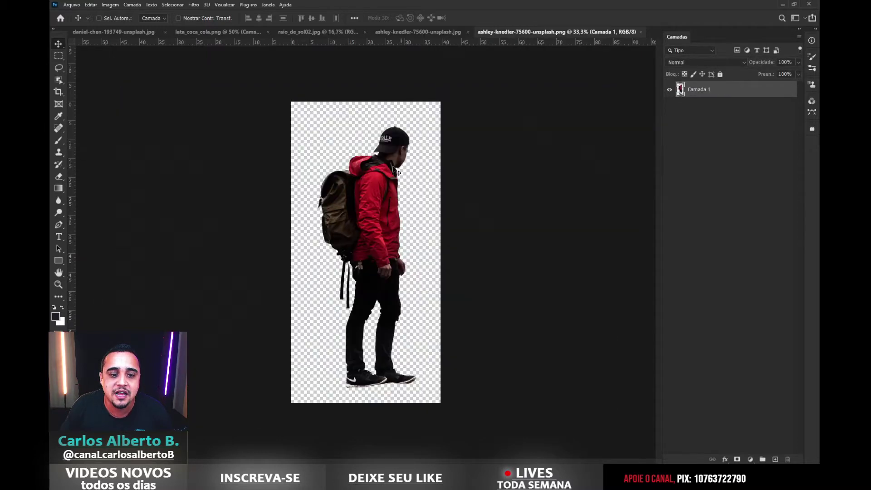
left_click(557, 31)
left_click_drag(379, 262, 392, 246)
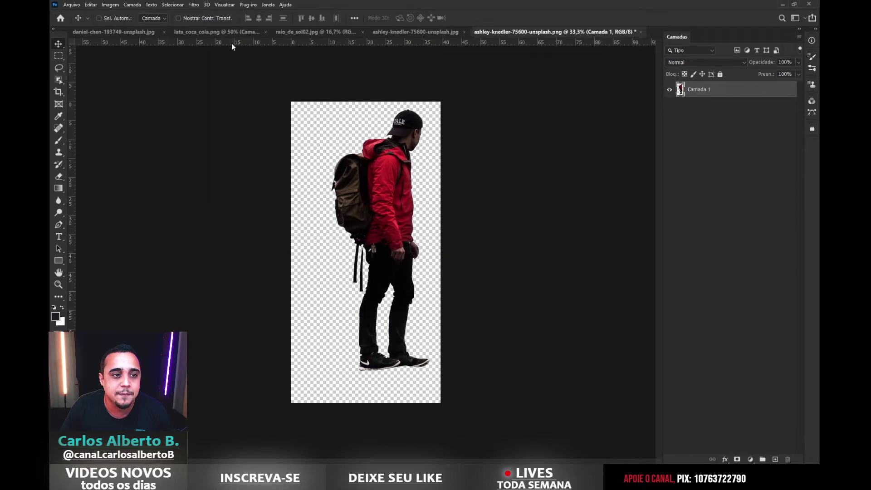
left_click(212, 33)
left_click(123, 33)
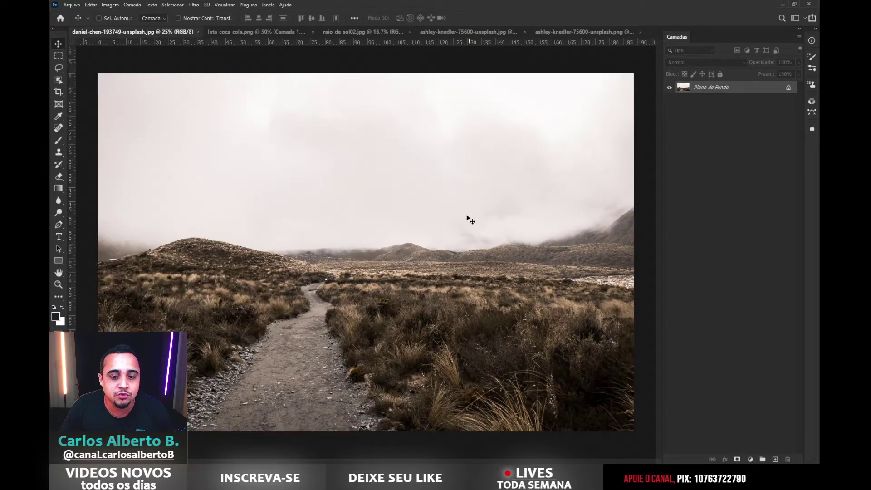
Bring the can into the landscape as a new layer, rotate it about -90° onto its side and place it on the horizon.
left_click(258, 33)
left_click_drag(424, 192, 424, 227)
key("ctrl+t")
left_click_drag(476, 176, 393, 196)
left_click_drag(459, 229, 456, 243)
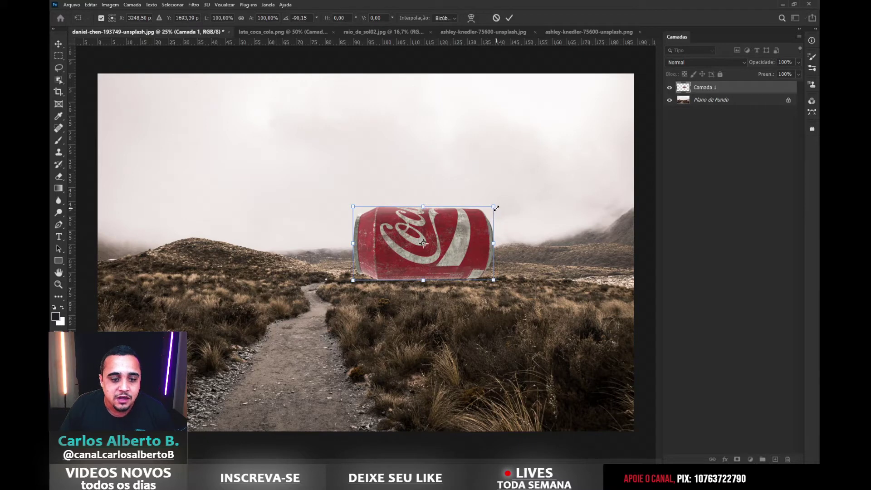
left_click_drag(493, 207, 520, 203)
key("ctrl+z")
key("ctrl+z")
left_click_drag(495, 245, 532, 202)
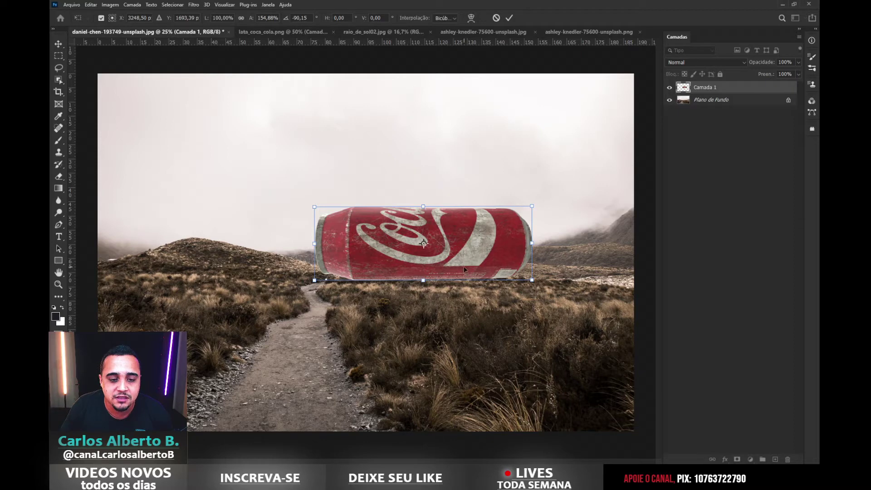
key("ctrl+z")
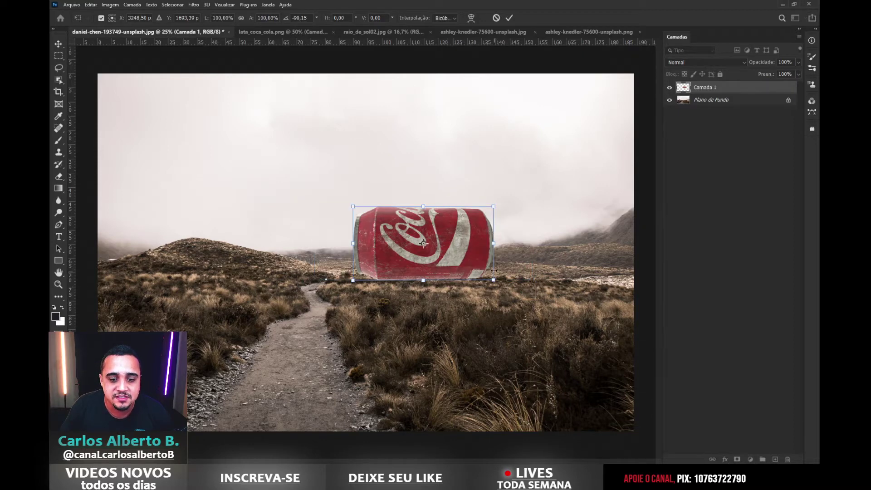
Enlarge the can proportionally, rest it on the grass right of the path, apply the transform and hide the transform controls.
left_click_drag(492, 209, 528, 188)
left_click_drag(496, 254, 494, 241)
left_click_drag(528, 176, 526, 175)
left_click_drag(422, 234, 351, 280)
left_click_drag(539, 247, 510, 265)
key("Return")
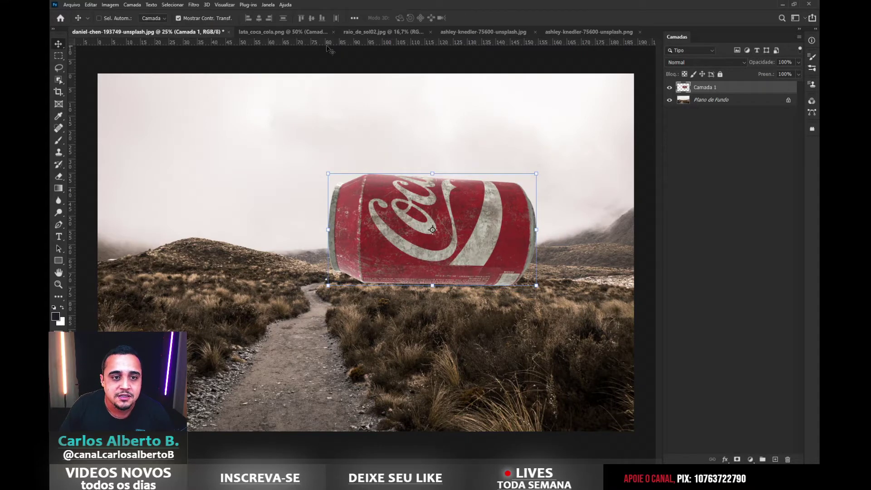
left_click(178, 18)
Add a layer mask to the can's layer and reposition the can slightly up and right on the grass line.
key("ctrl+plus")
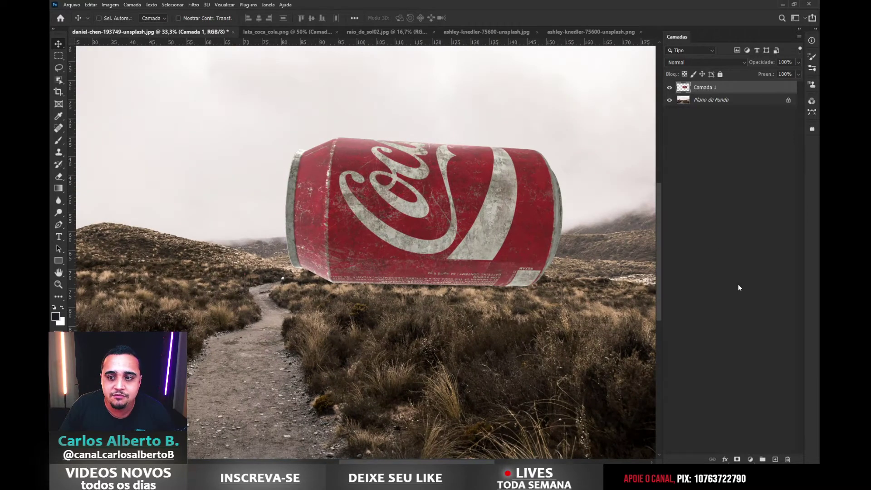
left_click(737, 459)
left_click_drag(455, 213, 500, 169)
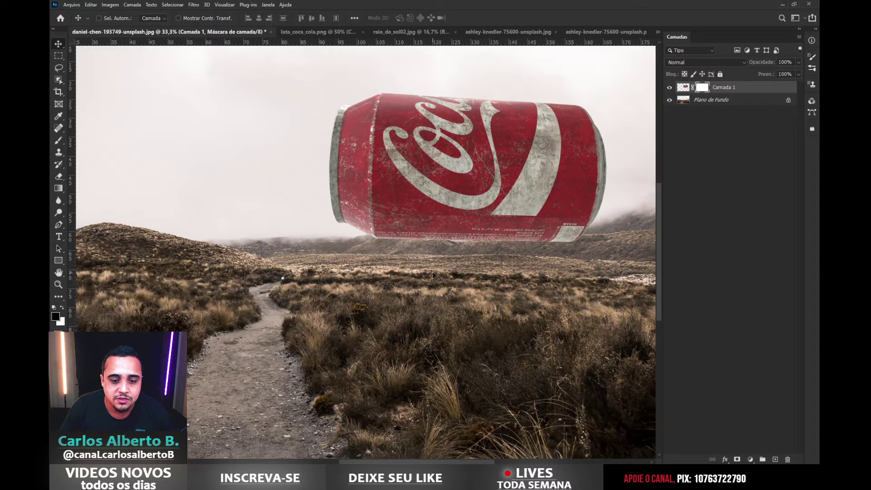
mouse_move(518, 196)
left_mouse_down()
mouse_move(476, 235)
mouse_move(488, 231)
left_mouse_up()
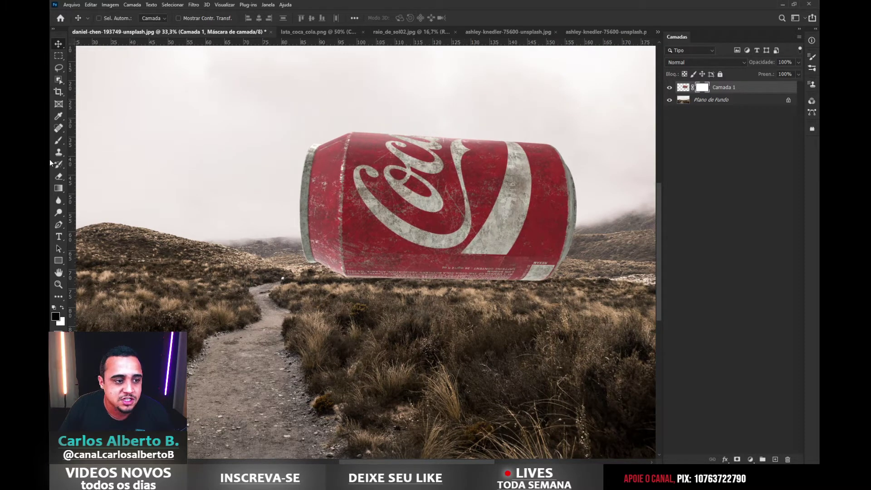
Set the Brush flow to 10% and paint black on the can's mask along its lower edge to blend it into the grass.
key("b")
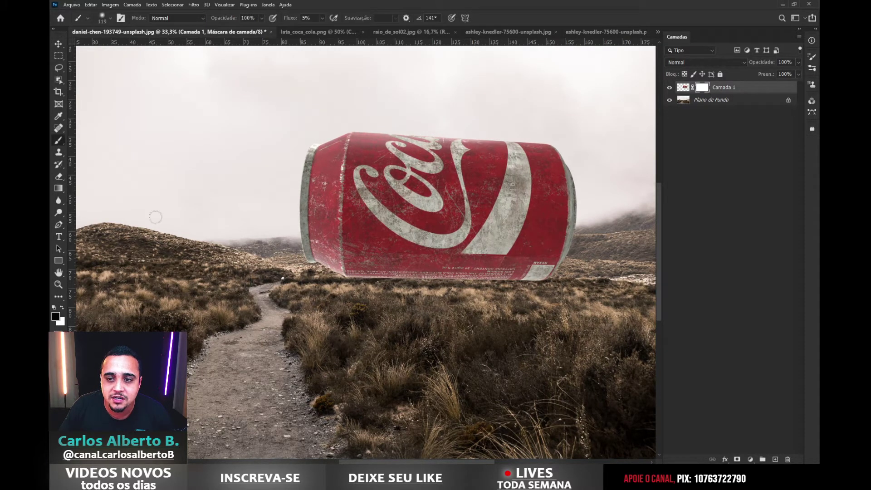
left_click(322, 19)
left_click_drag(325, 30, 323, 29)
scroll(457, 291, "up", 2)
mouse_move(413, 274)
left_mouse_down()
mouse_move(512, 291)
mouse_move(480, 287)
mouse_move(555, 286)
mouse_move(559, 293)
left_mouse_up()
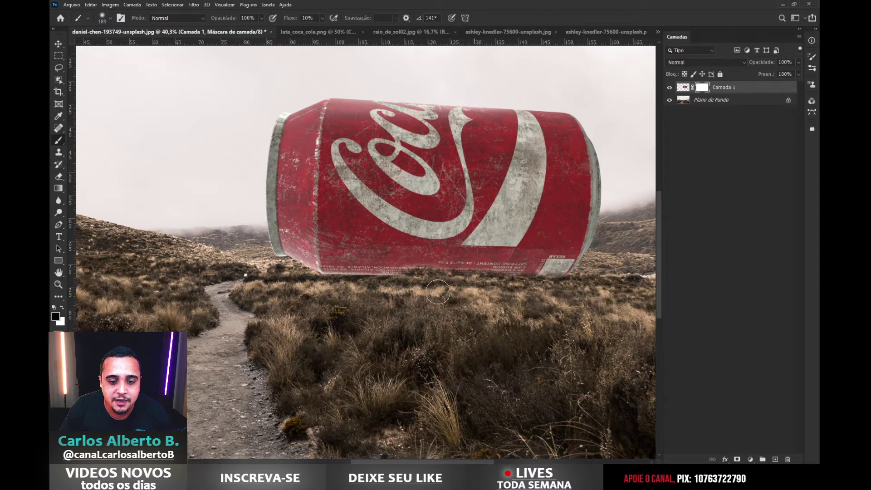
mouse_move(372, 286)
left_mouse_down()
mouse_move(330, 289)
mouse_move(345, 283)
mouse_move(316, 279)
mouse_move(366, 282)
mouse_move(279, 272)
left_mouse_up()
left_click_drag(509, 284, 428, 278)
scroll(545, 277, "down", 4)
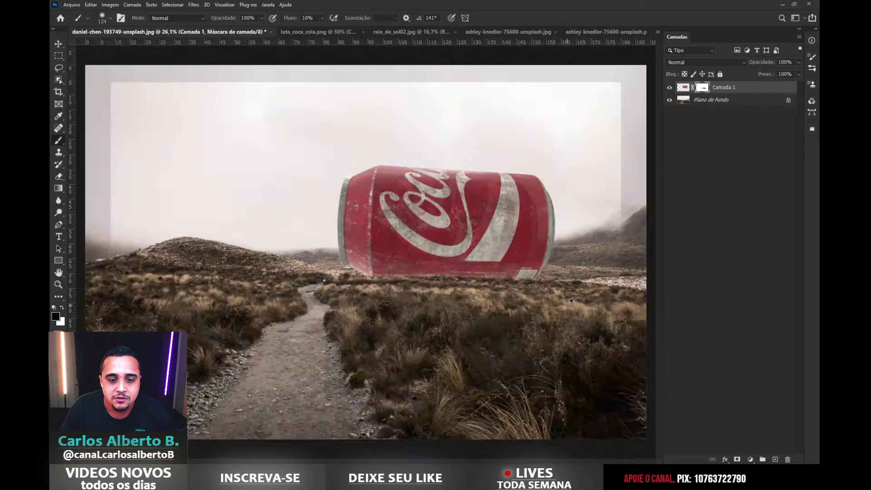
scroll(536, 245, "up", 3)
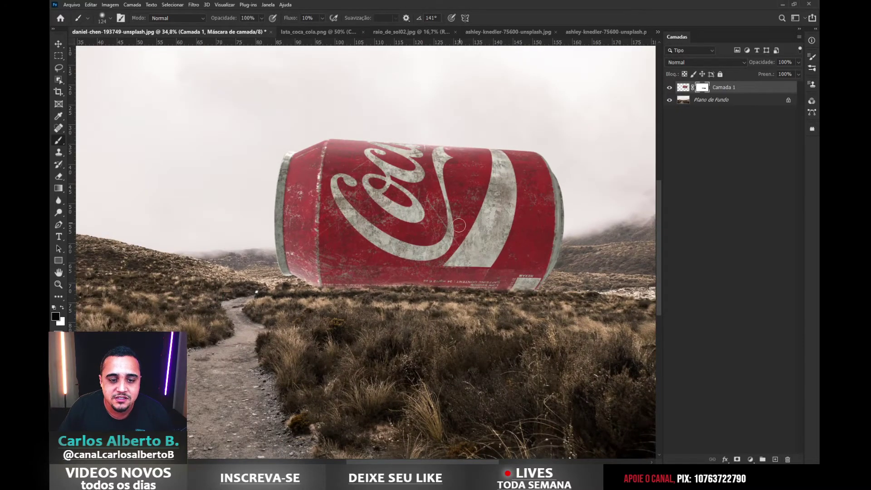
scroll(459, 225, "down", 3)
scroll(459, 225, "up", 2)
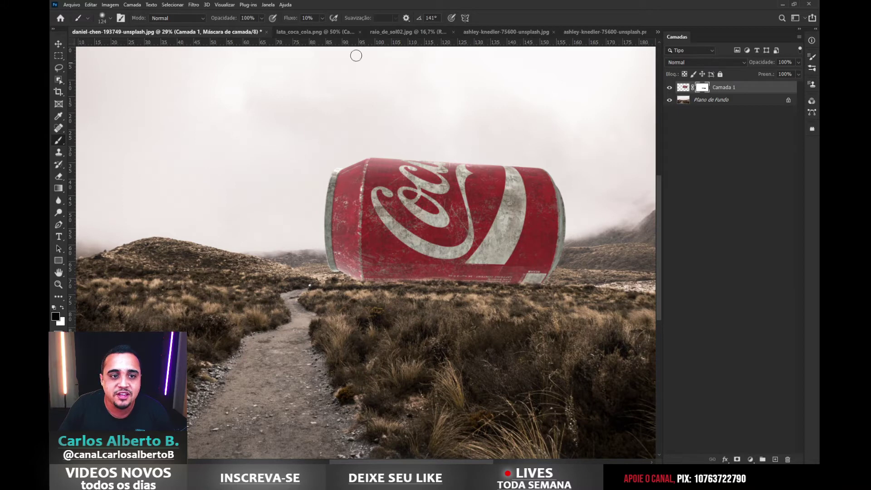
left_click(396, 30)
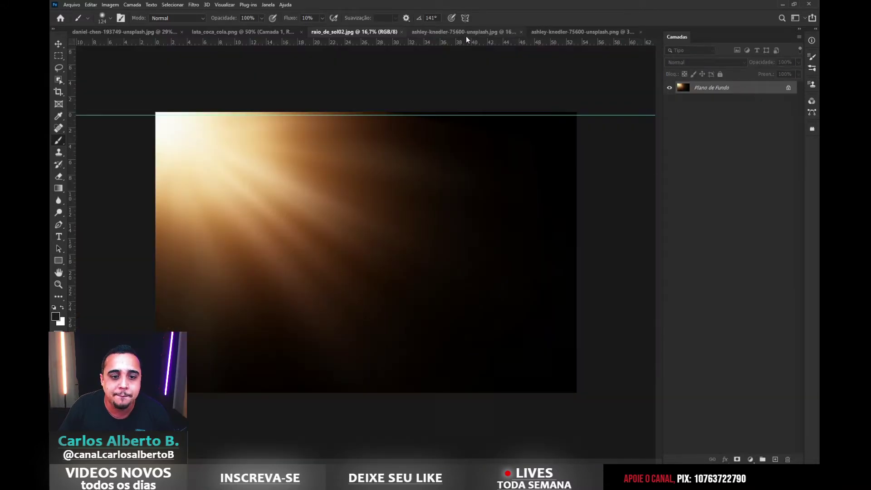
left_click(489, 33)
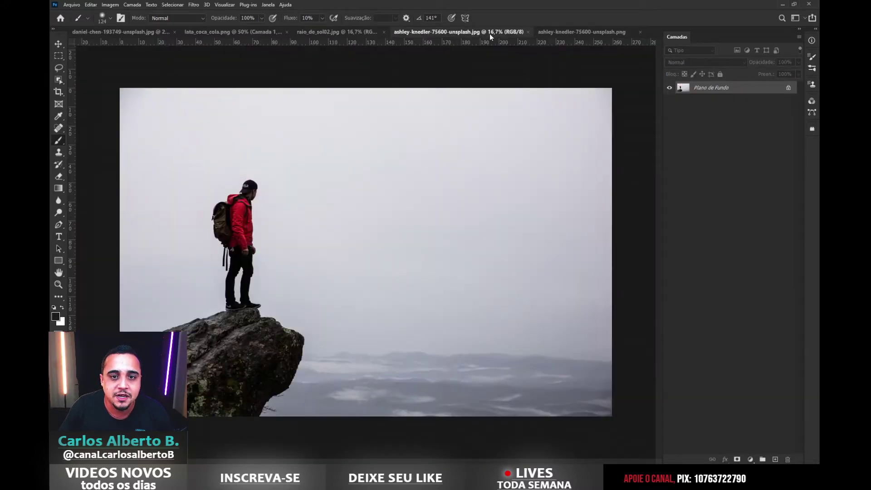
left_click(59, 224)
scroll(196, 252, "up", 3)
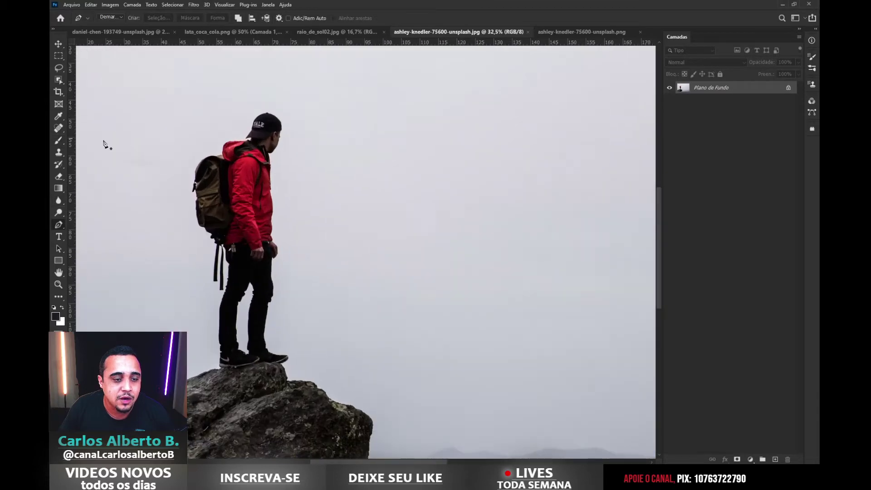
scroll(227, 336, "up", 2)
scroll(211, 359, "up", 5)
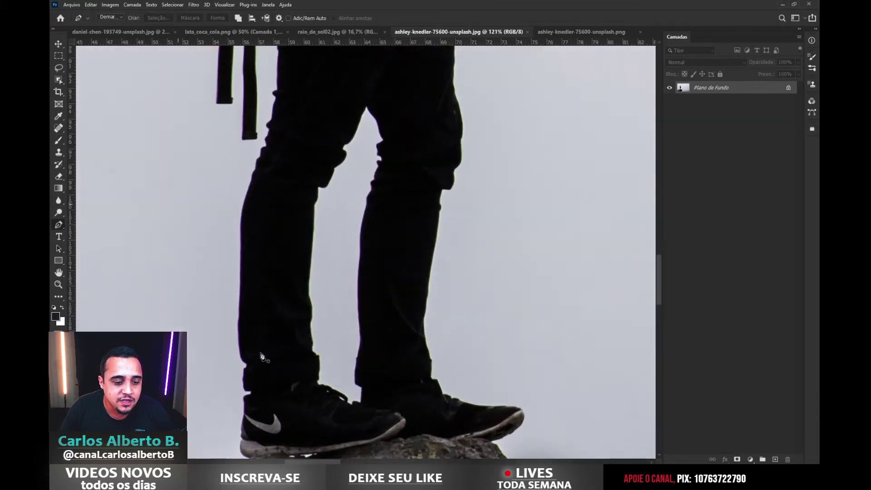
left_click(246, 362)
left_click(239, 337)
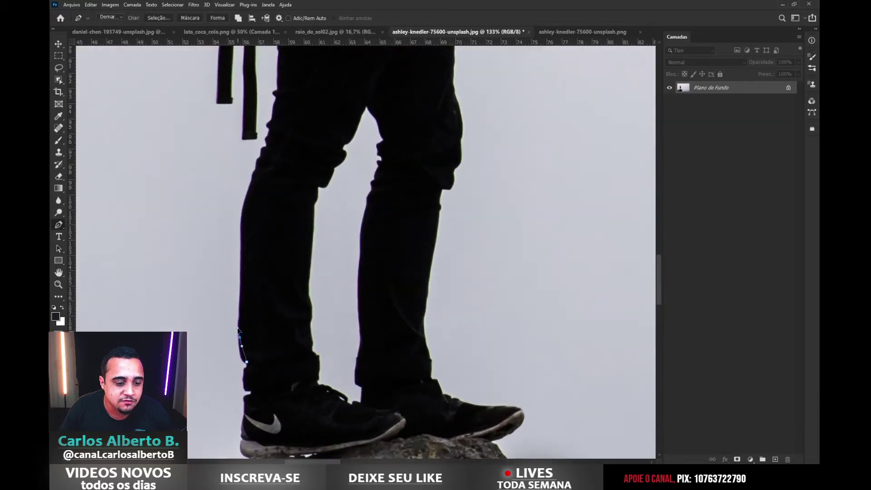
left_click(239, 292)
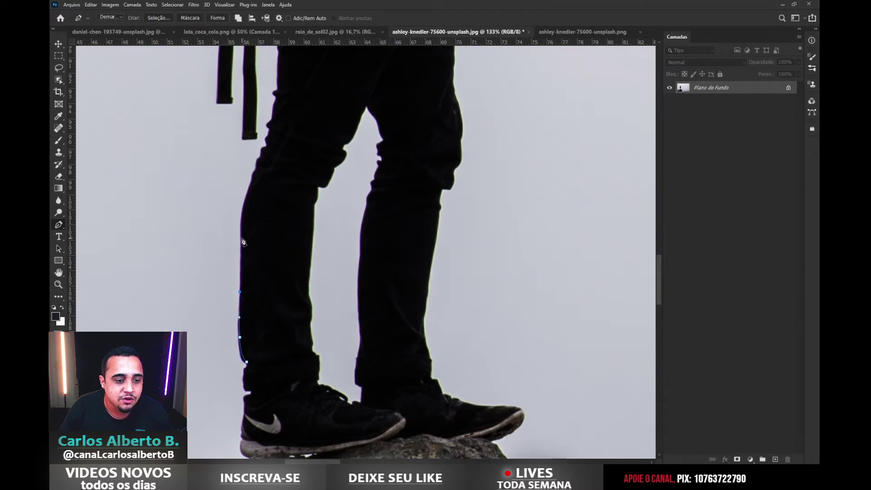
left_click(243, 212)
scroll(340, 206, "down", 2)
left_click(573, 33)
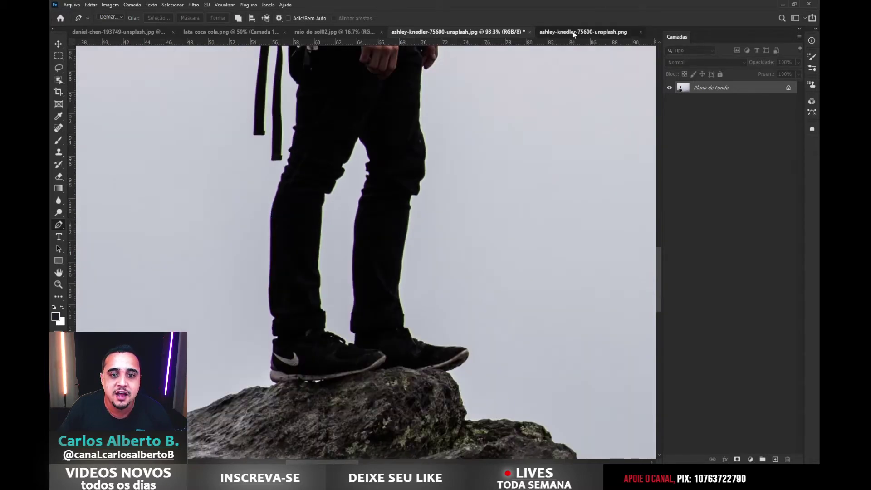
left_click(437, 32)
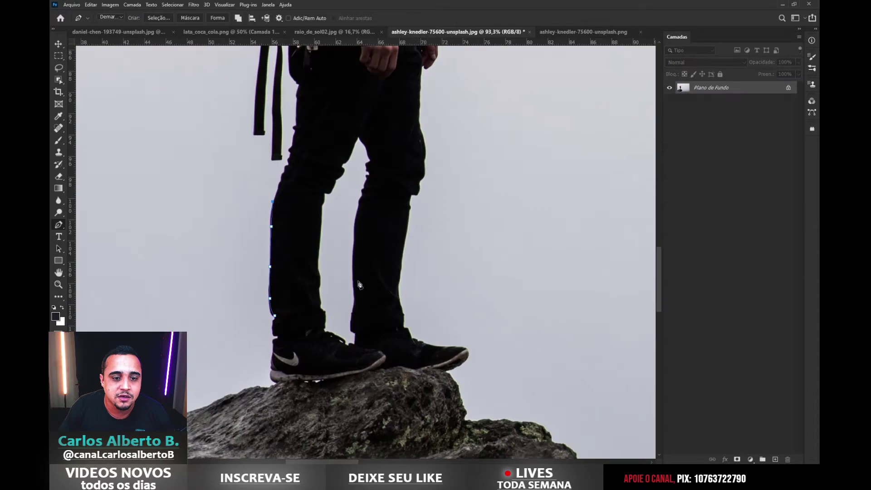
scroll(412, 271, "down", 3)
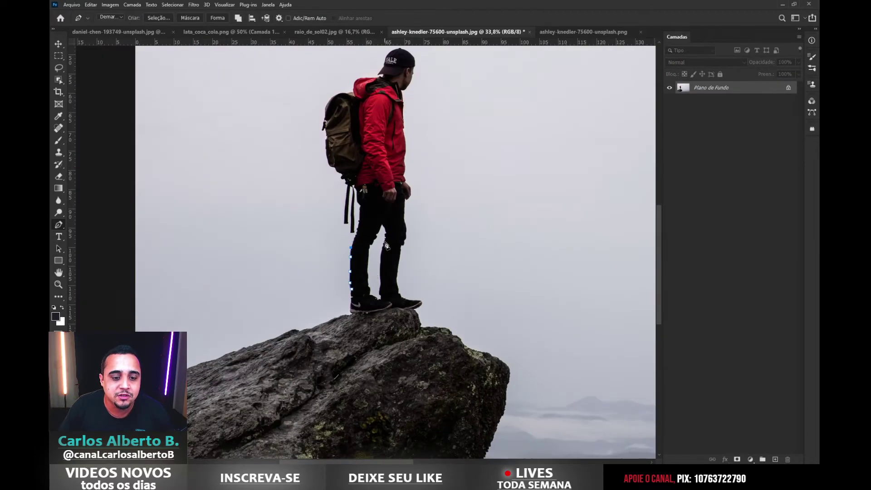
scroll(376, 112, "up", 2)
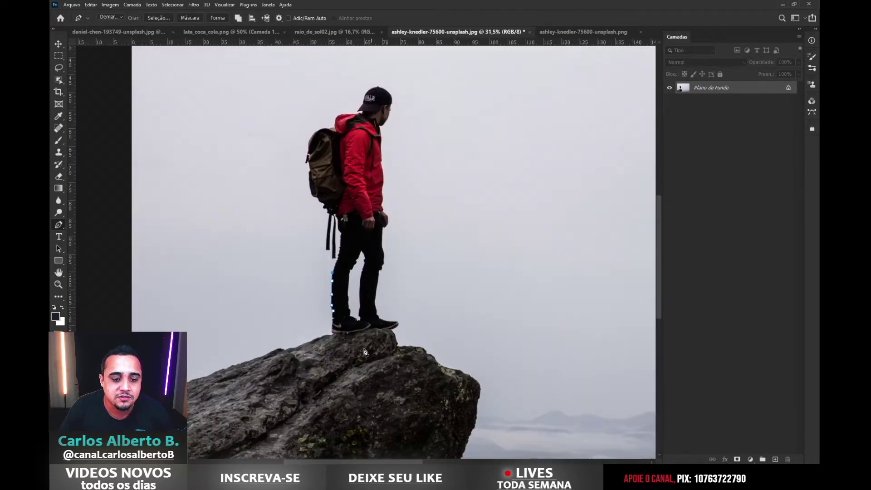
scroll(426, 237, "down", 1)
key("Escape")
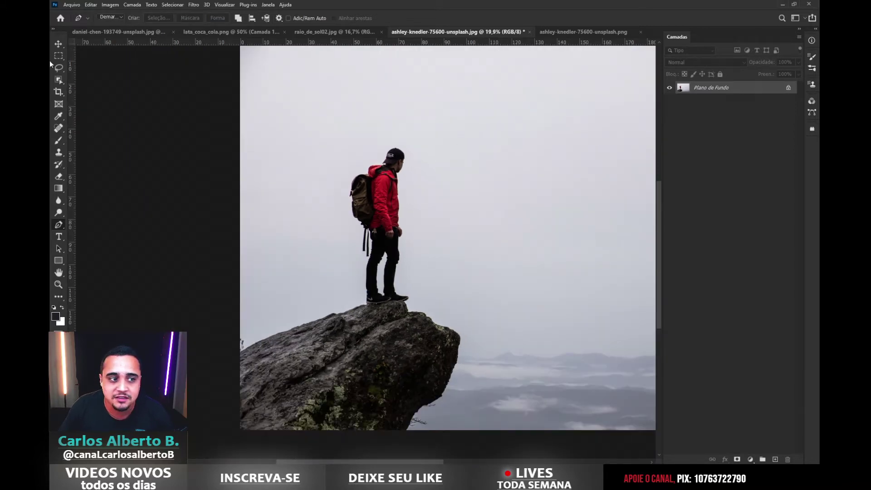
Duplicate the hiker photo's background layer, mask the copy with a subject selection and hide the original background layer.
left_click(56, 80)
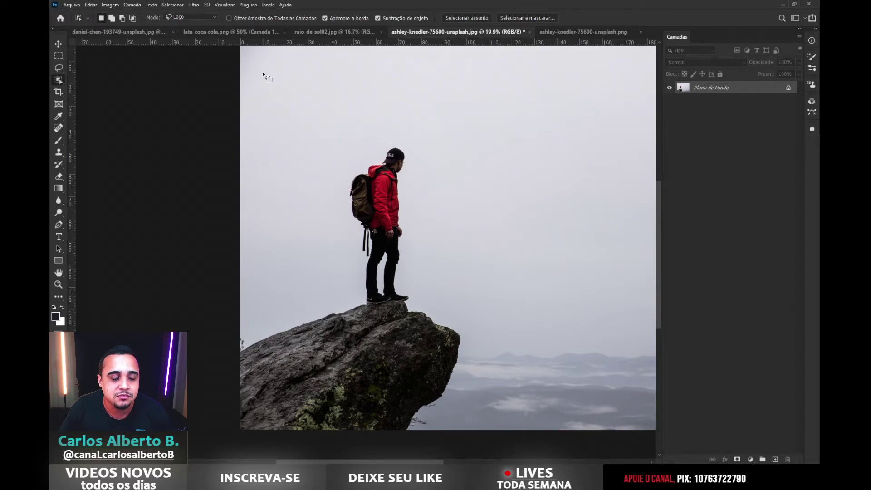
key("ctrl+j")
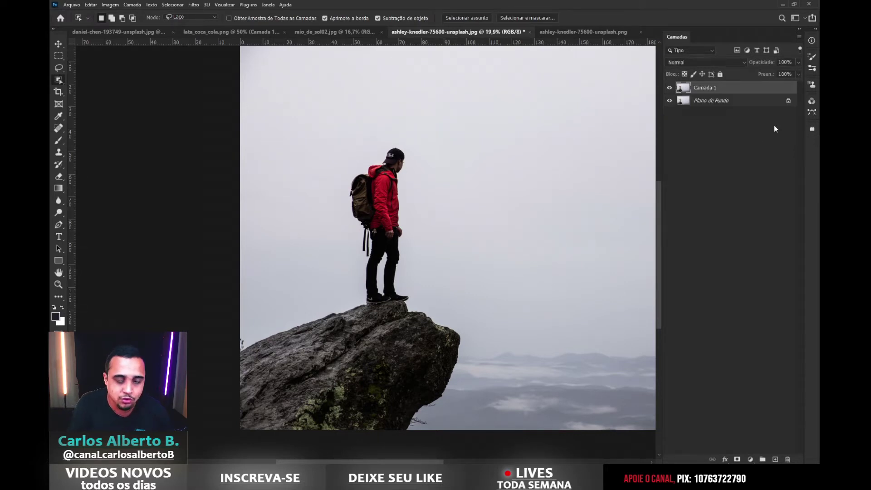
right_click(56, 78)
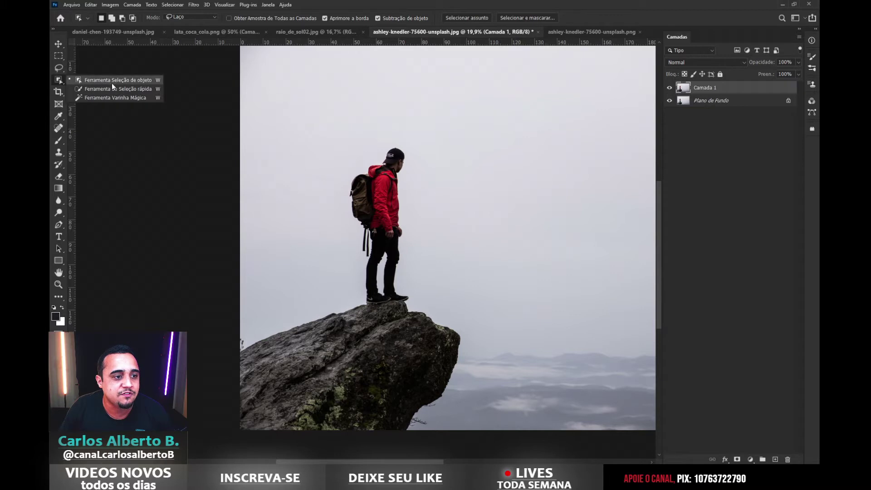
left_click(119, 81)
left_click(474, 20)
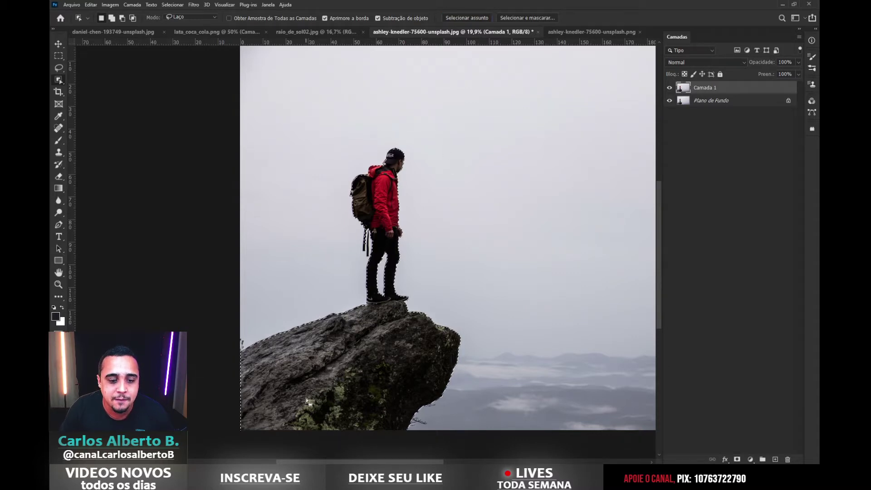
left_click(737, 460)
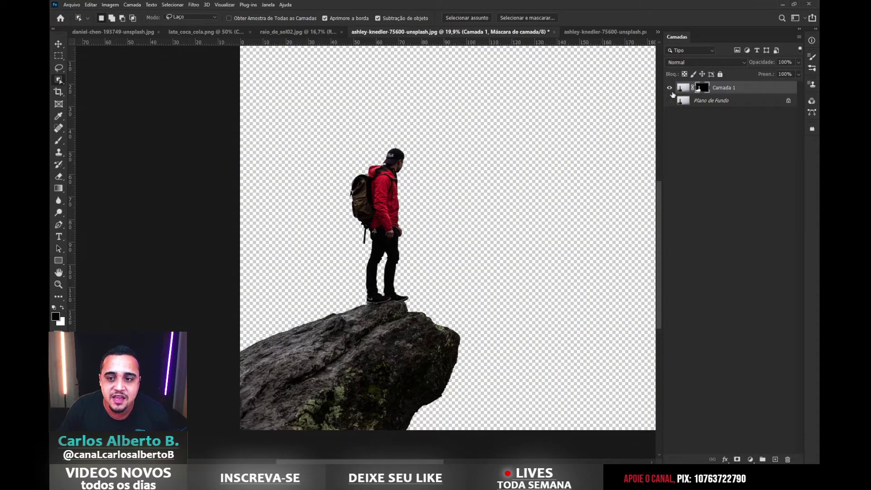
Draw a Pen path along the edge between the hiker's shoe soles and the rock.
left_click(58, 224)
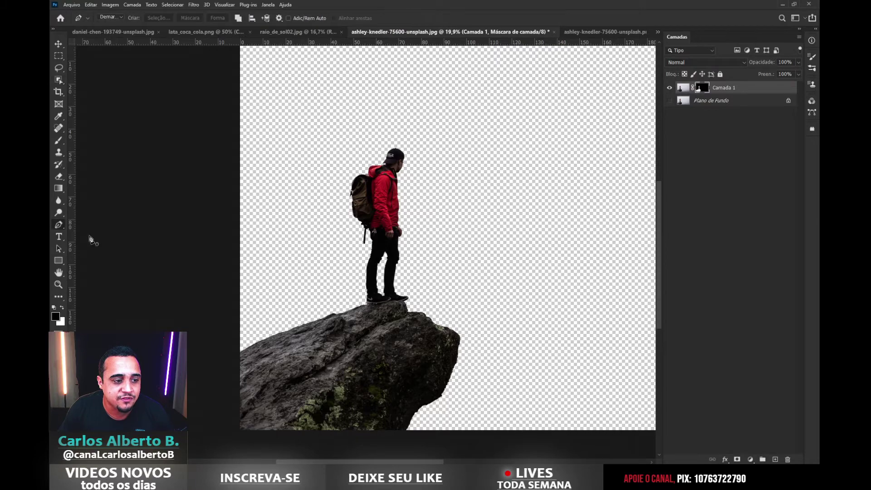
scroll(381, 299, "up", 5)
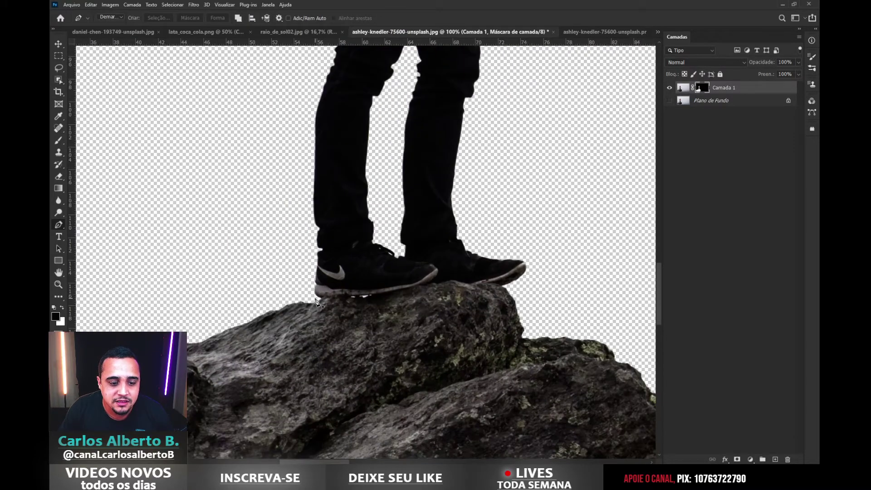
left_click(315, 299)
left_click(333, 296)
left_click(377, 293)
left_click(414, 286)
left_click(431, 283)
left_click(464, 283)
left_click_drag(483, 284, 519, 294)
Continue the Pen path loosely around the whole rock and close it at the heel of the hiker's shoe.
scroll(563, 311, "down", 5)
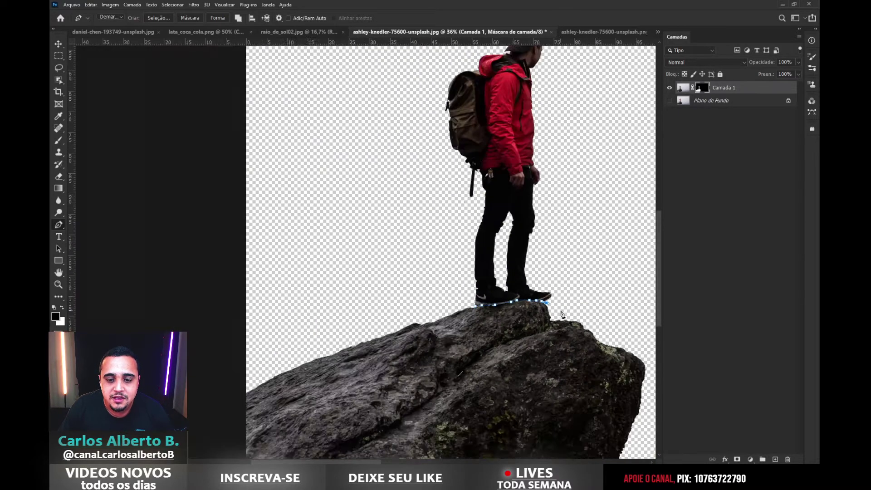
scroll(562, 314, "down", 3)
left_click_drag(326, 341, 346, 363)
key("ctrl+z")
left_click_drag(321, 315, 331, 318)
left_click_drag(351, 339, 346, 363)
mouse_move(330, 379)
left_mouse_down()
mouse_move(301, 427)
mouse_move(260, 438)
left_mouse_up()
left_click_drag(188, 442, 89, 438)
left_click_drag(121, 327, 191, 305)
left_click(228, 305)
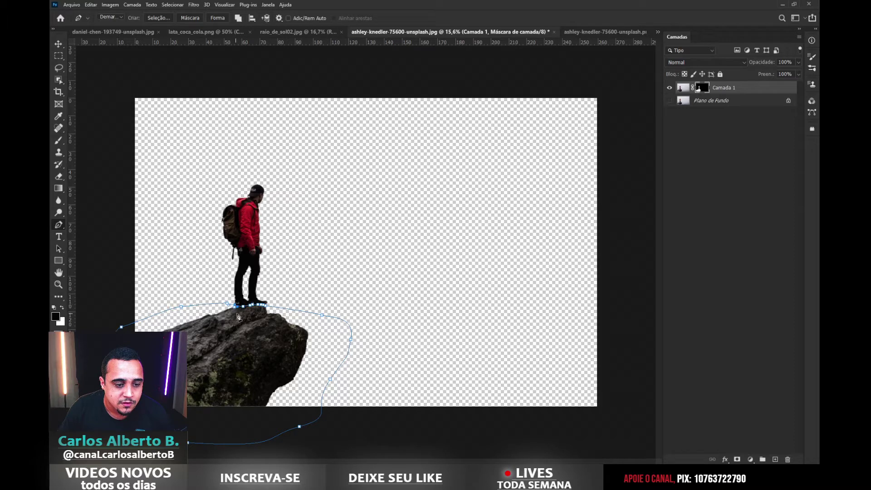
Convert the path to a new selection with 0 px feather, clear the rock from the layer mask and deselect.
right_click(249, 319)
left_click(275, 174)
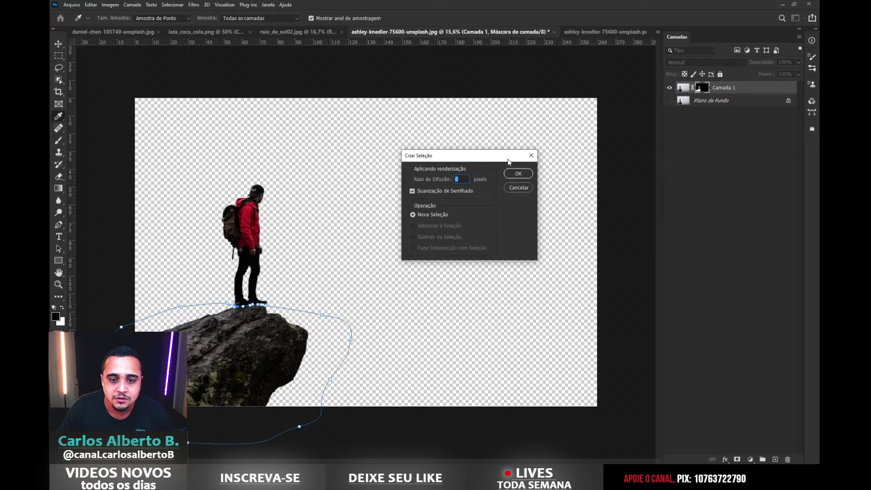
left_click(517, 173)
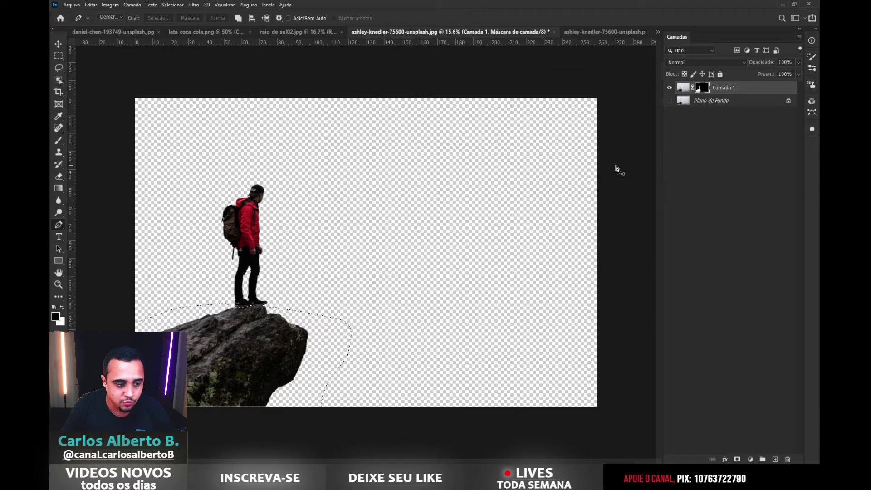
key("Delete")
key("ctrl+d")
scroll(238, 259, "up", 4)
scroll(221, 298, "down", 2)
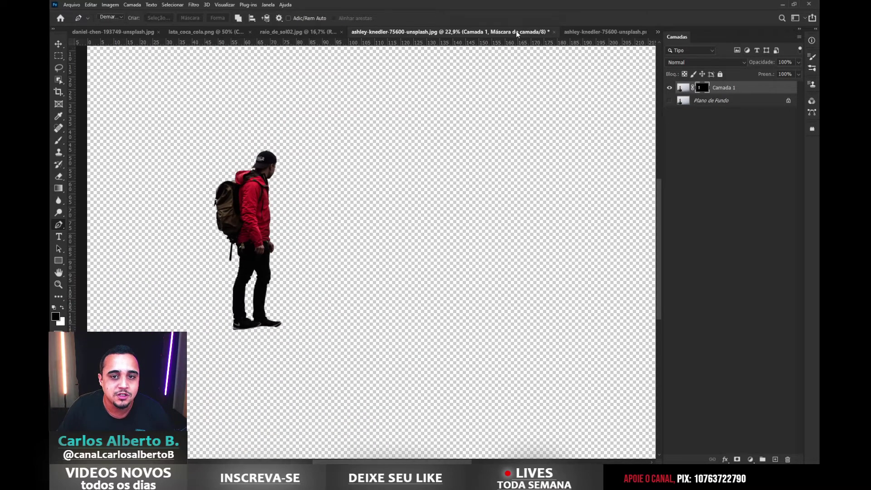
Close the hiker JPG and bring the cut-out hiker from the PNG file into the landscape as a new layer.
left_click(554, 33)
left_click(432, 172)
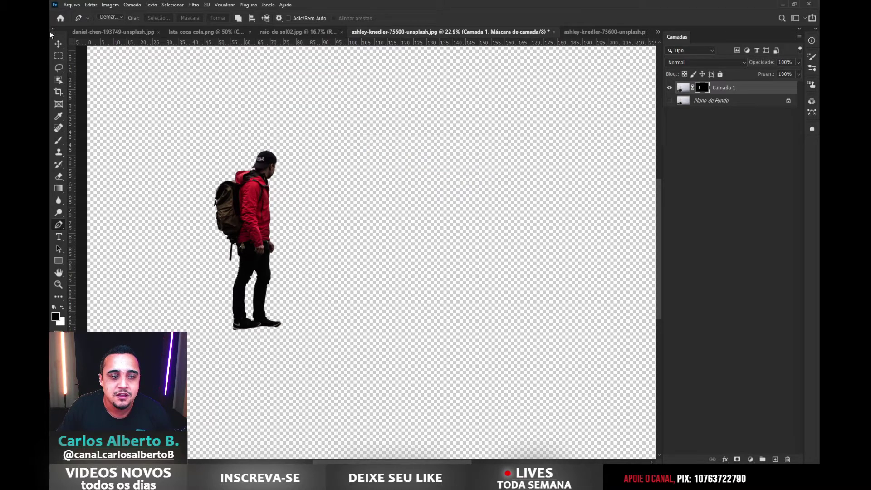
left_click_drag(391, 221, 130, 31)
left_click_drag(508, 139, 509, 140)
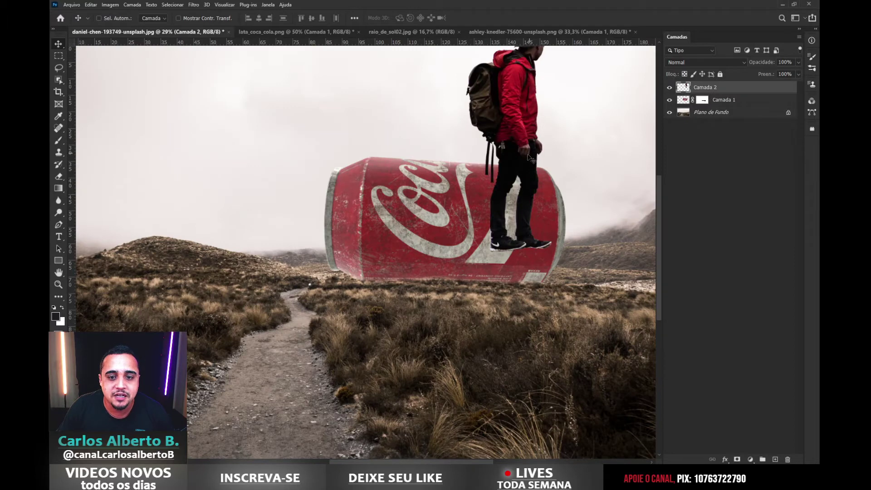
Show the transform controls, scale the hiker proportionally to 25% and stand him on top of the can.
left_click(178, 18)
left_click_drag(551, 251, 522, 174)
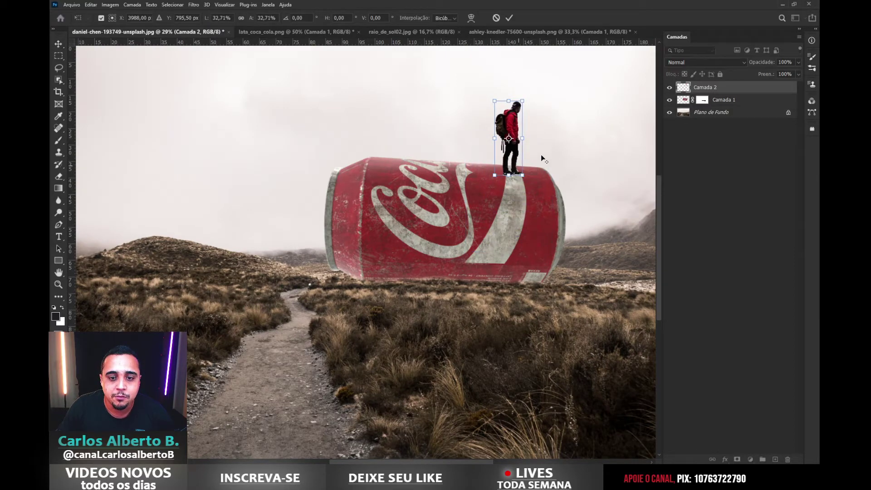
scroll(535, 157, "up", 5)
left_click_drag(510, 205, 489, 178)
Nudge the hiker into place above the can's pale stripe, apply the transform and hide the transform controls.
key("Up")
key("Up")
key("Up")
key("Up")
key("Right")
key("Right")
key("Left")
key("Left")
key("Left")
key("Left")
key("Left")
key("Left")
key("Left")
key("Left")
key("Left")
key("Left")
key("Left")
key("Left")
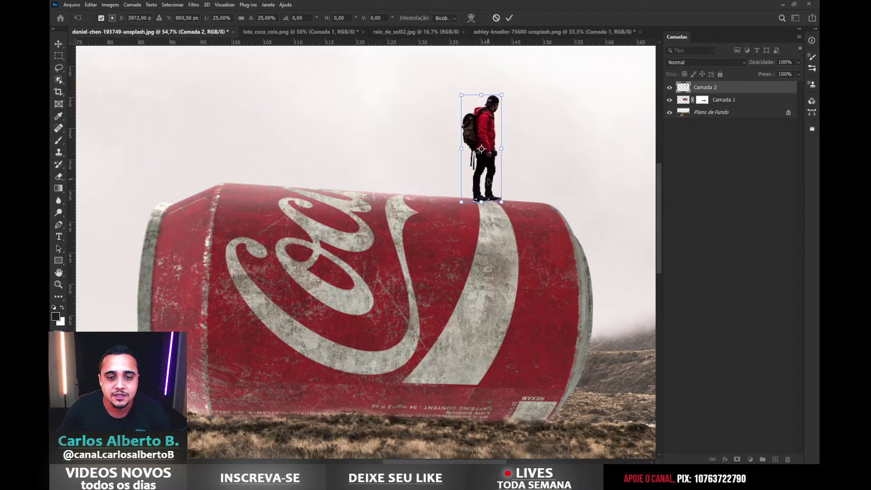
key("Return")
scroll(483, 238, "down", 4)
scroll(475, 245, "down", 1)
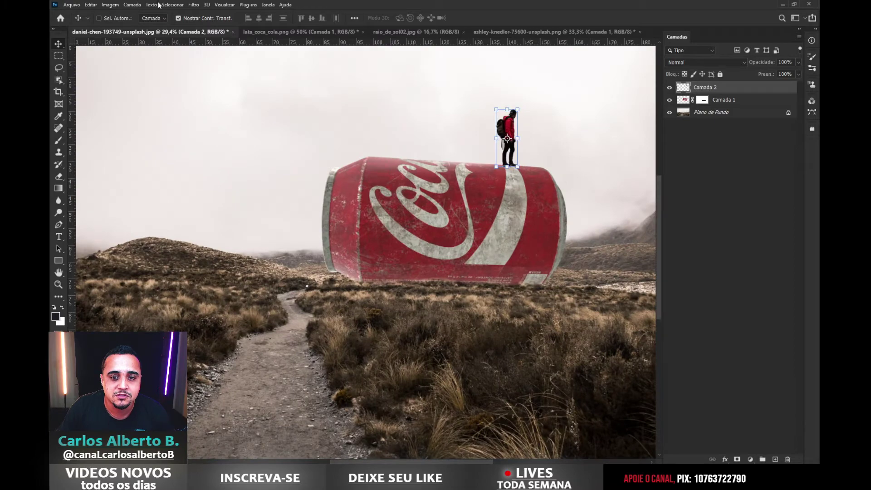
left_click(178, 18)
Add a layer mask to the hiker's layer.
scroll(522, 145, "down", 2)
scroll(553, 136, "up", 6)
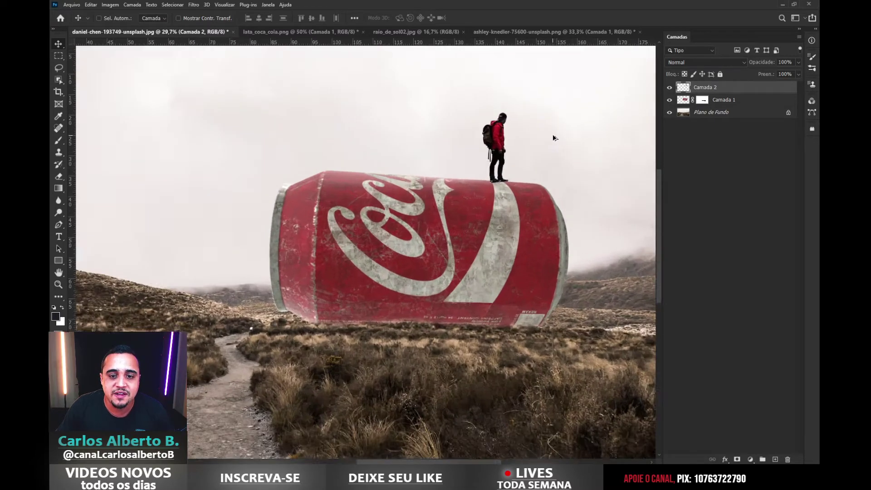
scroll(454, 223, "up", 2)
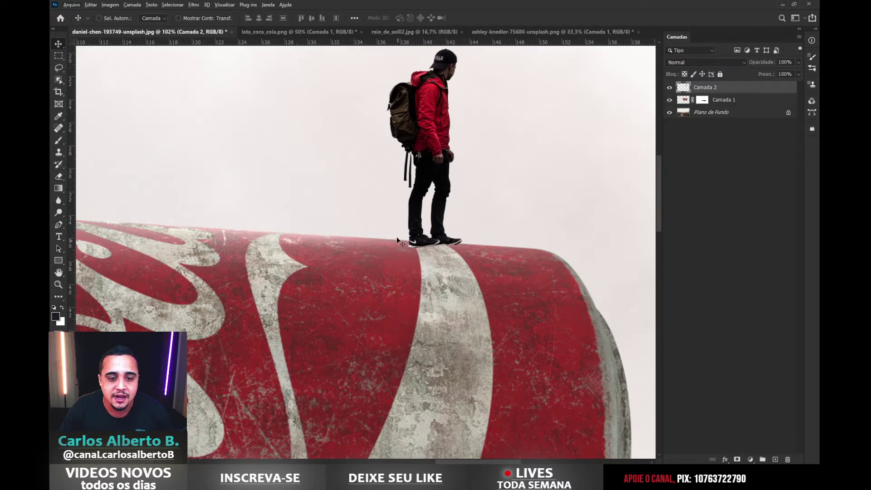
scroll(393, 297, "down", 3)
scroll(358, 267, "up", 1)
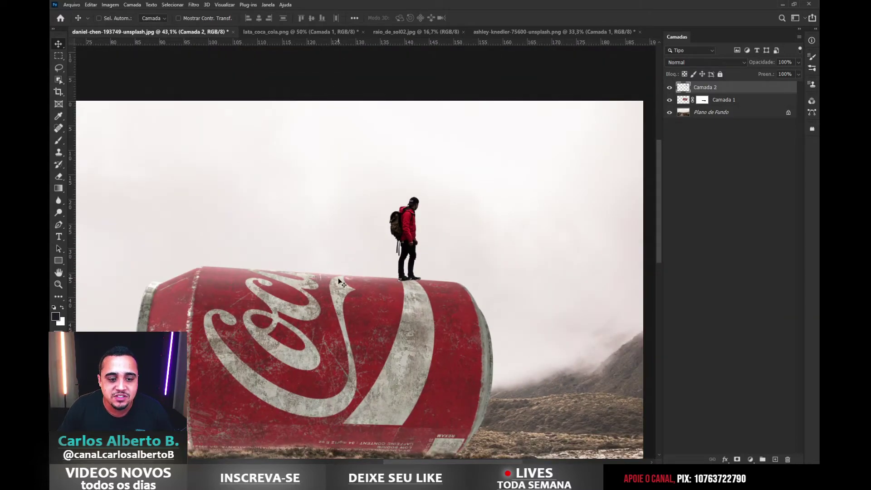
scroll(399, 291, "up", 1)
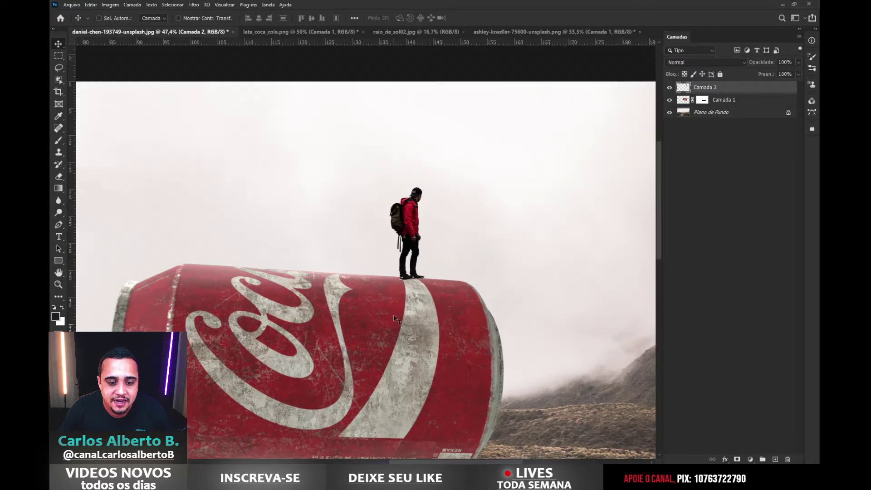
scroll(405, 278, "up", 3)
left_click(739, 459)
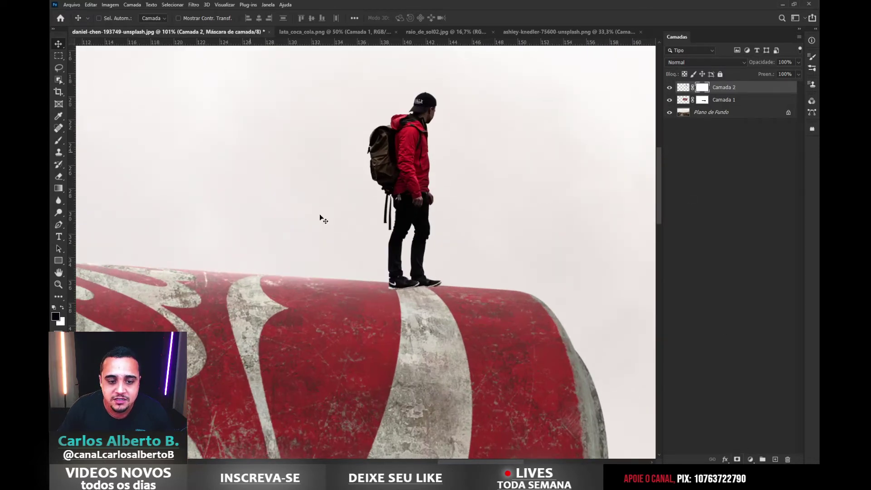
scroll(340, 142, "up", 2)
Set the Brush to about 25 px and paint black at 10% flow on the hiker's mask along the rear shoe's sole.
left_click(64, 141)
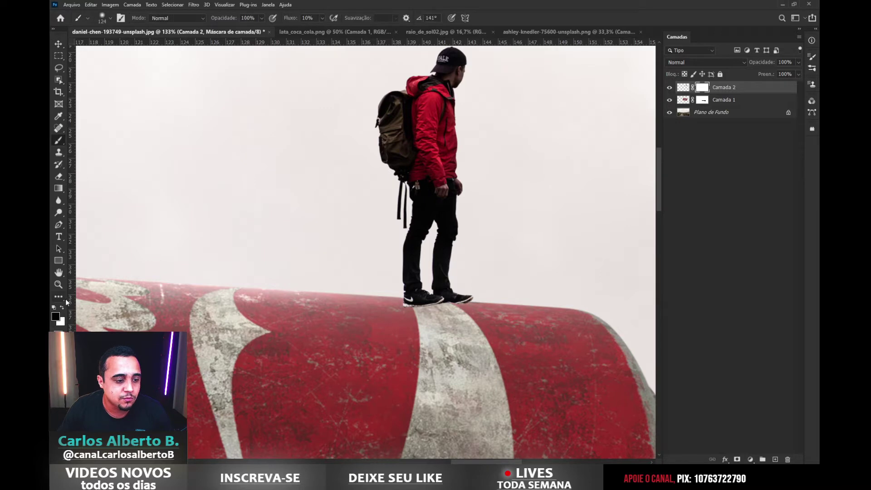
left_click_drag(450, 272, 431, 272)
mouse_move(411, 310)
left_mouse_down()
mouse_move(395, 307)
mouse_move(467, 304)
mouse_move(401, 304)
left_mouse_up()
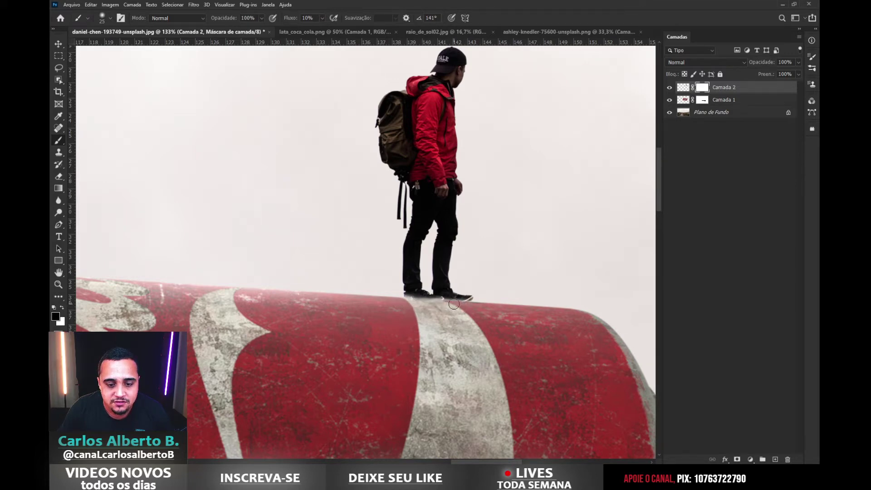
Refine the hiker's mask around both shoe soles with a 5 px brush, alternating black and white paint.
scroll(467, 296, "up", 2)
mouse_move(442, 293)
left_mouse_down()
mouse_move(396, 273)
mouse_move(358, 285)
mouse_move(369, 308)
mouse_move(438, 312)
mouse_move(310, 311)
mouse_move(327, 310)
mouse_move(302, 300)
mouse_move(325, 303)
left_mouse_up()
scroll(390, 270, "up", 2)
right_click(451, 311, "alt")
mouse_move(425, 313)
left_mouse_down()
mouse_move(464, 317)
mouse_move(437, 316)
mouse_move(465, 315)
left_mouse_up()
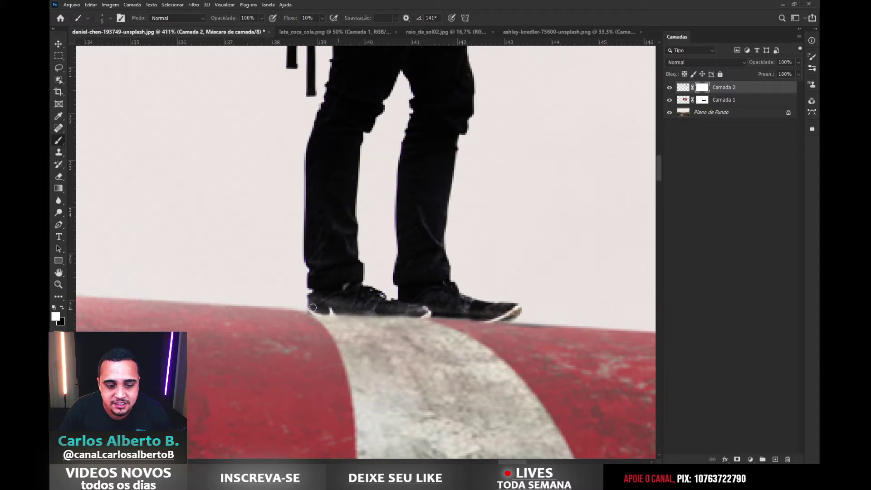
key("x")
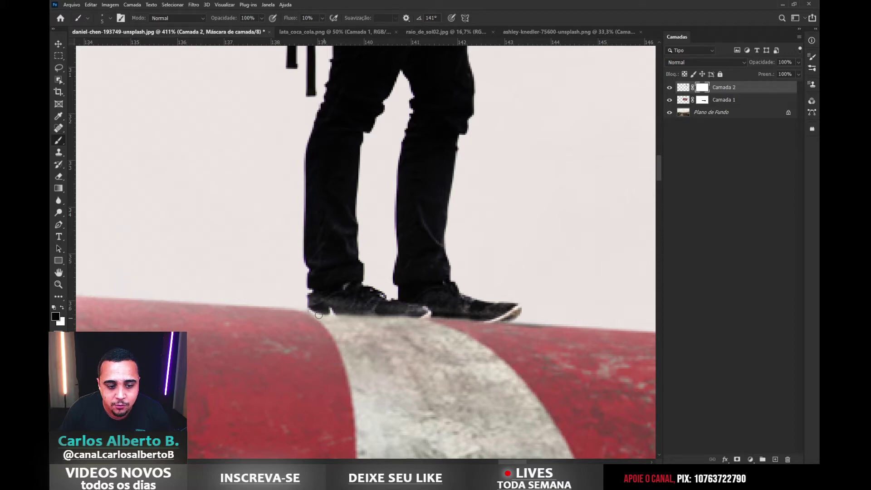
scroll(449, 315, "down", 10)
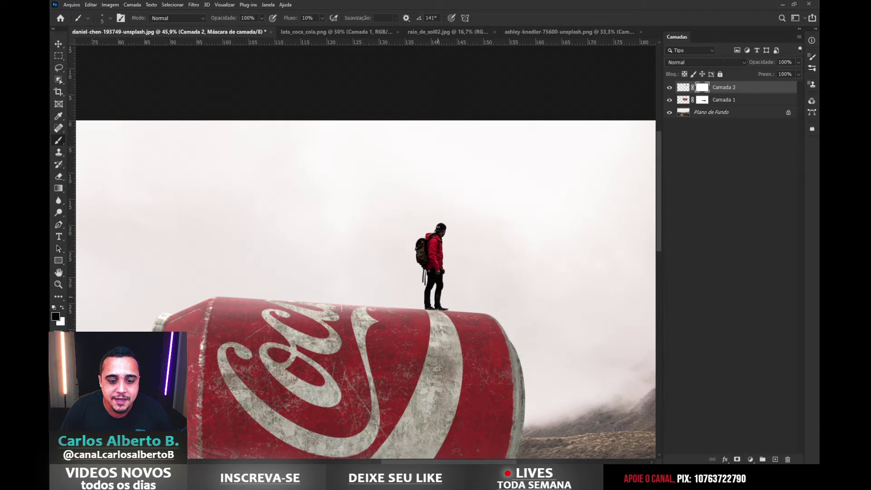
scroll(444, 329, "down", 4)
scroll(522, 128, "up", 2)
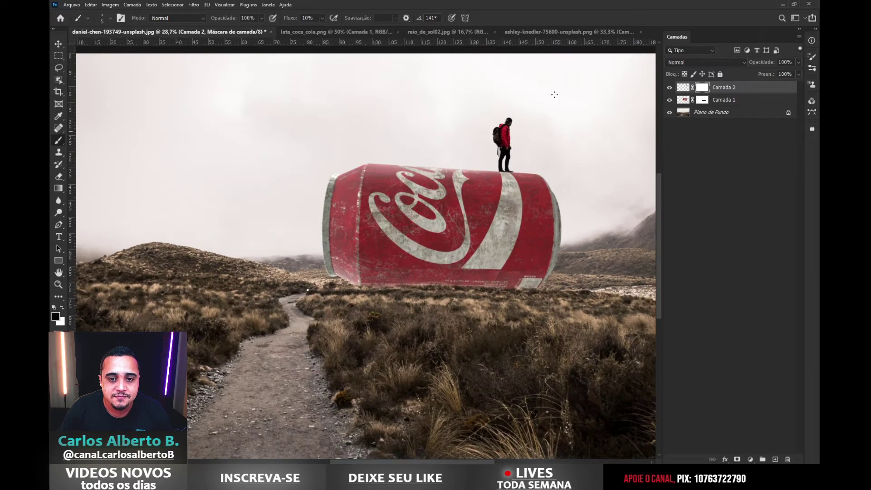
scroll(509, 185, "down", 3)
scroll(521, 152, "up", 2)
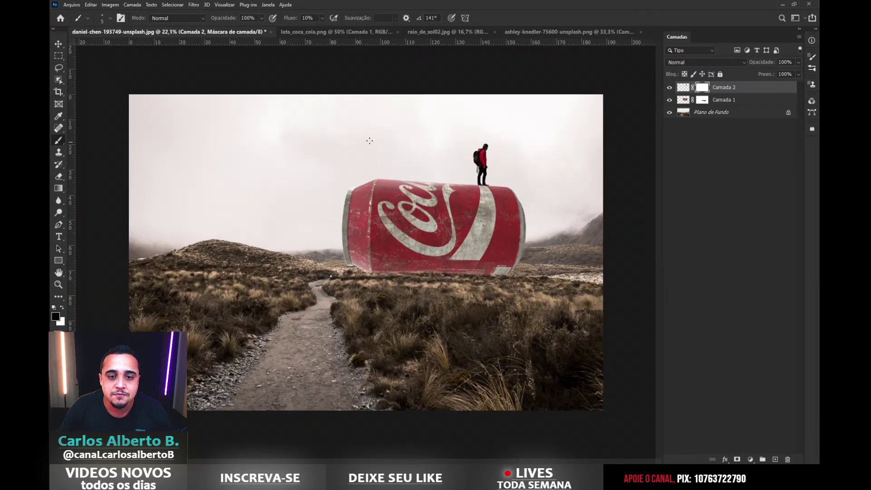
Duplicate the landscape's background layer and start Sky Replacement on the copy.
left_click(58, 44)
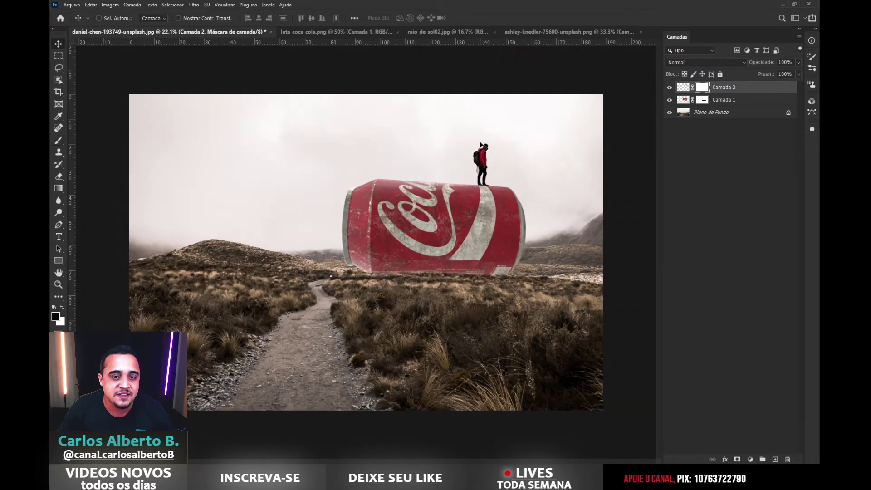
left_click(703, 114)
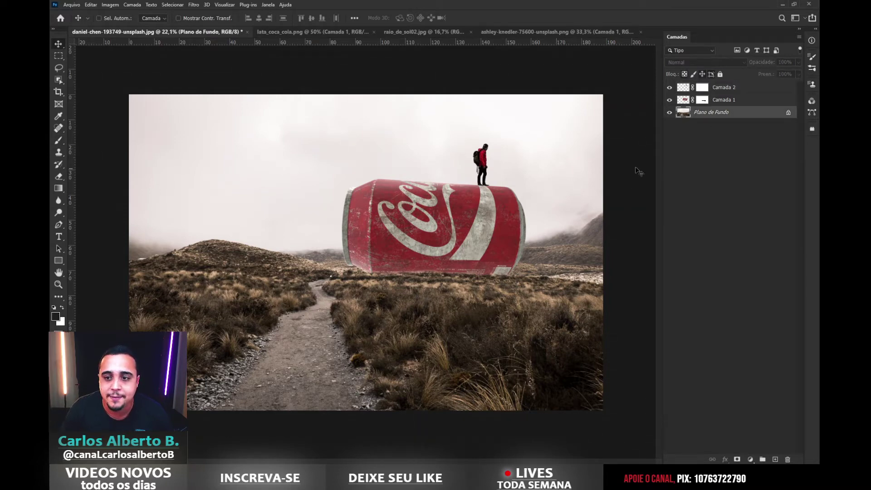
key("ctrl+j")
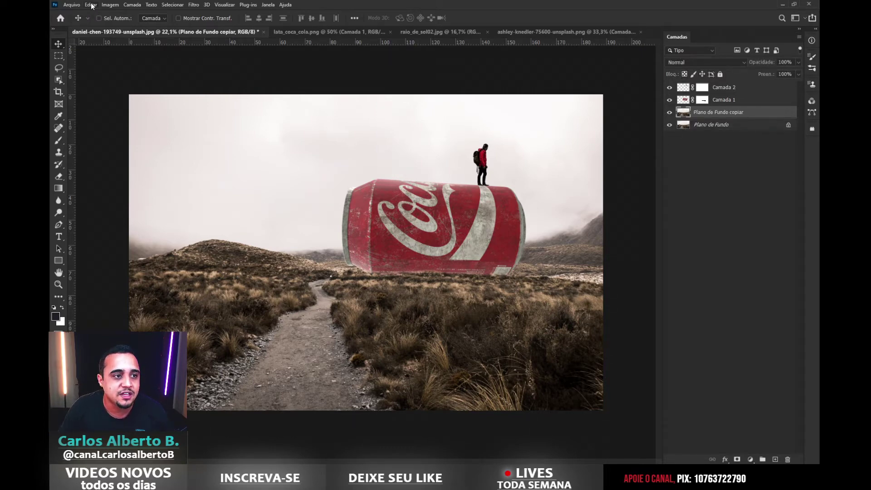
left_click(91, 5)
left_click(113, 209)
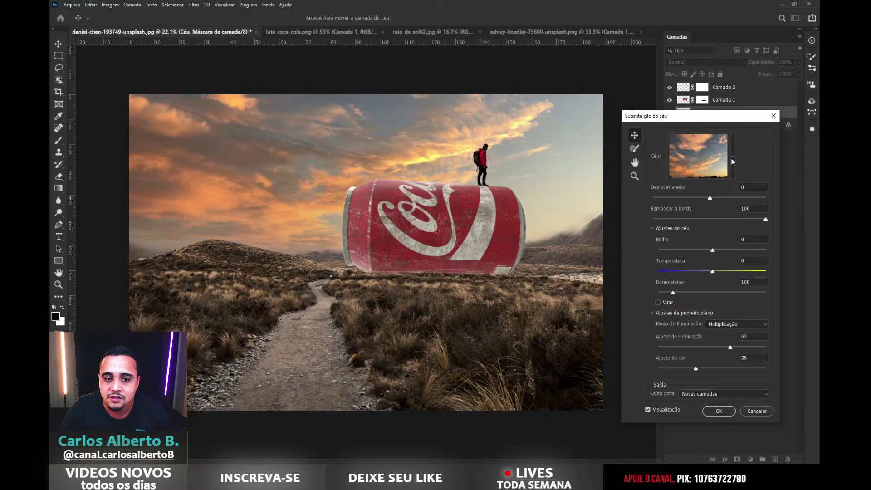
Compare the scattered orange cloud sky preset with the dramatic orange sunset preset and keep the sunset sky.
left_click(731, 157)
left_click_drag(746, 225, 751, 319)
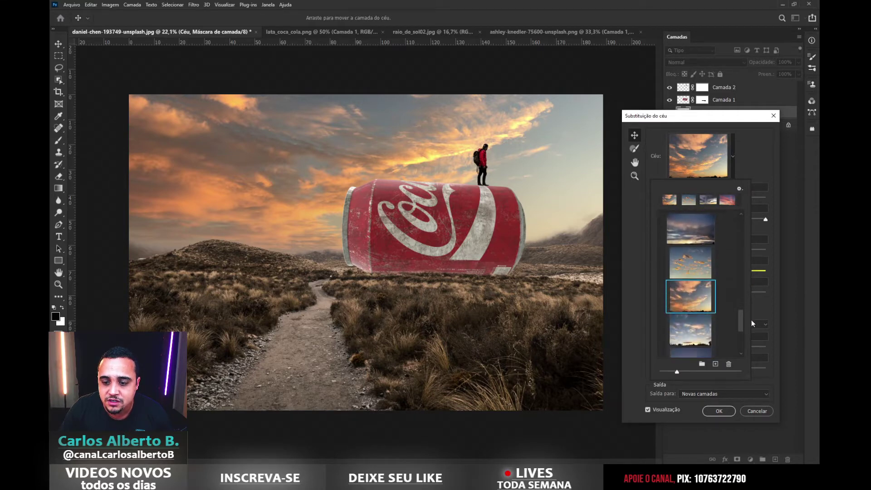
scroll(705, 264, "down", 2)
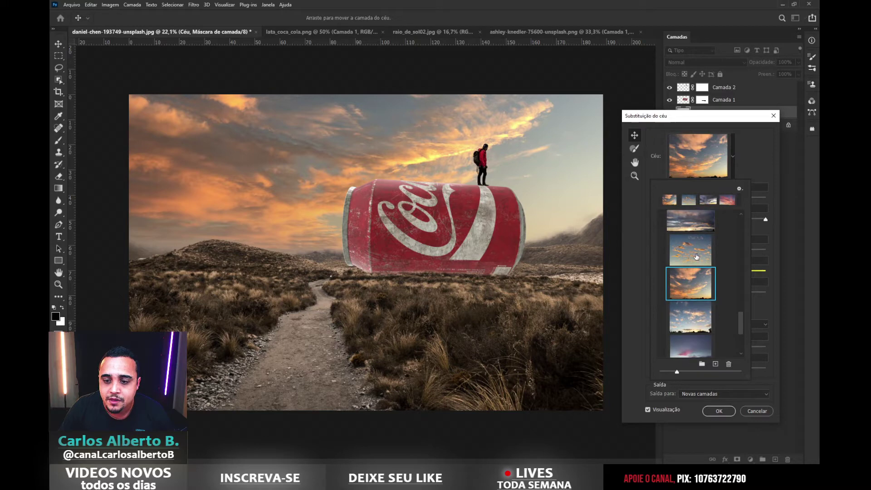
left_click(697, 261)
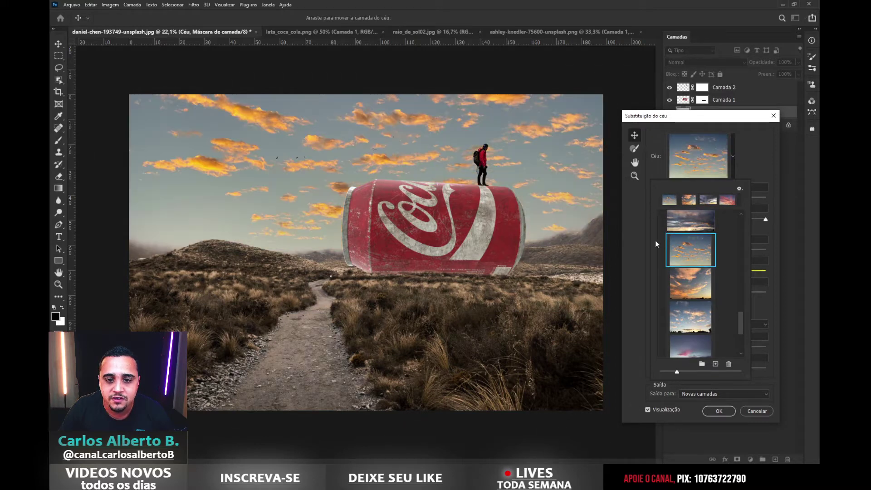
left_click(687, 283)
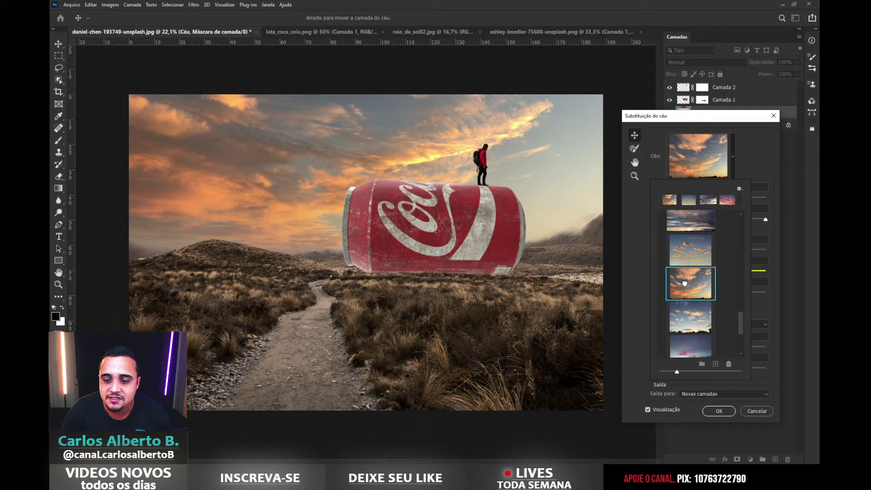
left_click(755, 161)
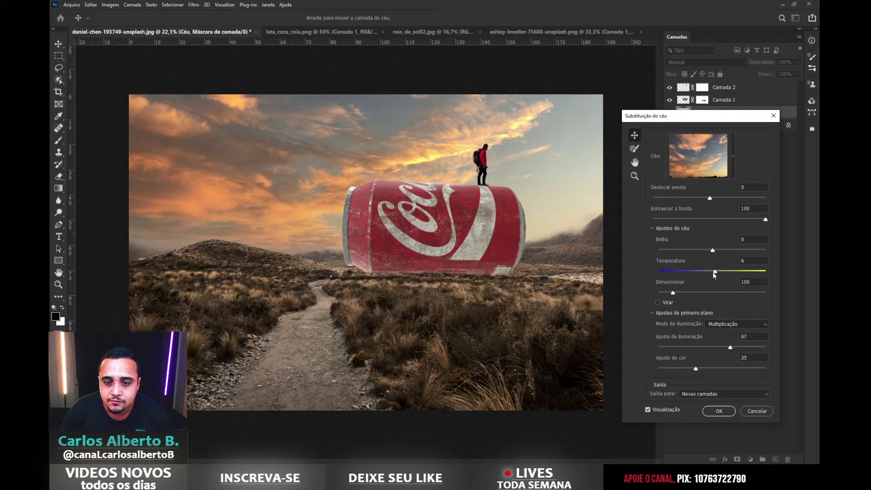
Set the sky brightness to 19, temperature to 0 and foreground color adjustment to 58, and output the replacement to new layers.
left_click_drag(714, 272, 706, 271)
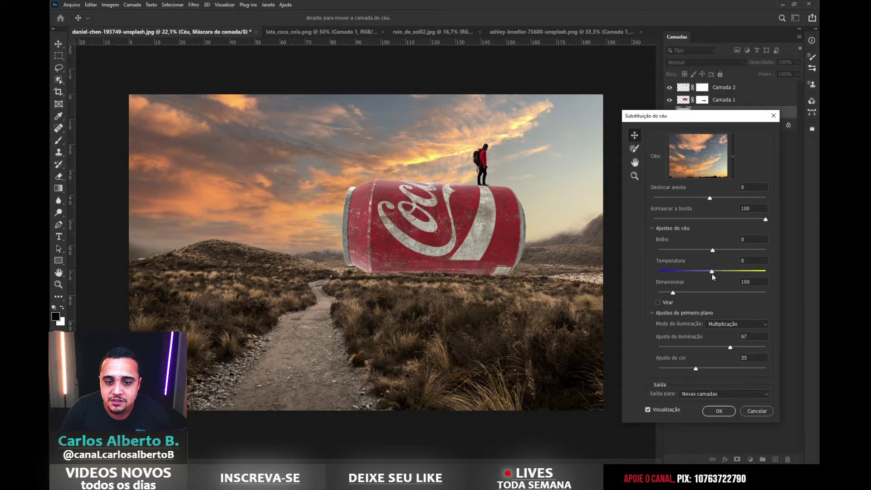
left_click_drag(712, 251, 723, 254)
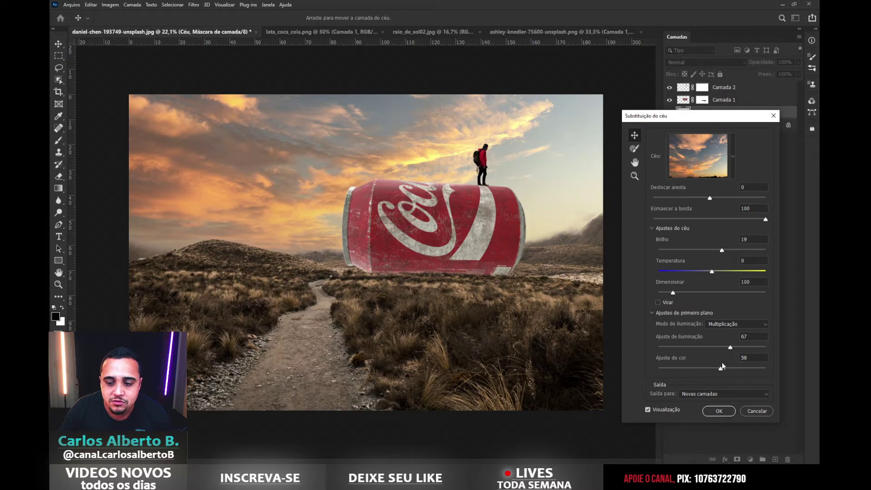
left_click(721, 411)
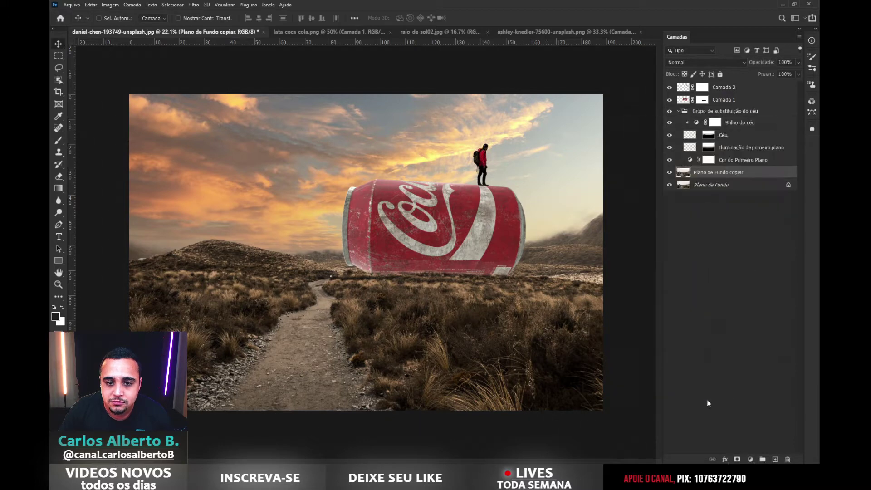
Collapse the sky replacement group, and toggle the background copy and the group off and on to compare.
left_click(679, 111)
left_click(669, 123)
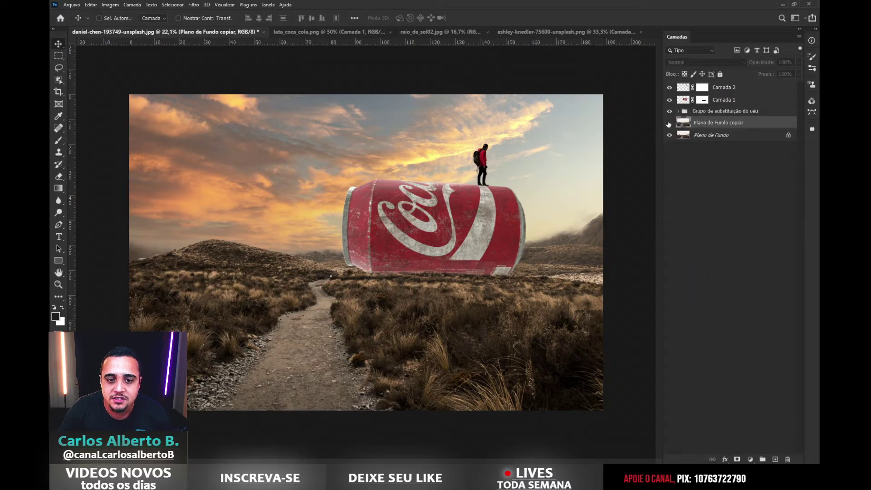
left_click(669, 123)
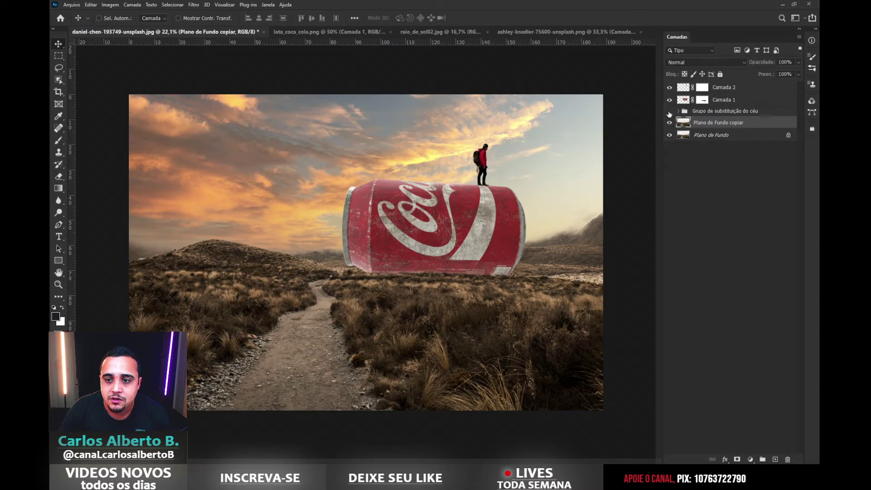
left_click(668, 112)
left_click(669, 112)
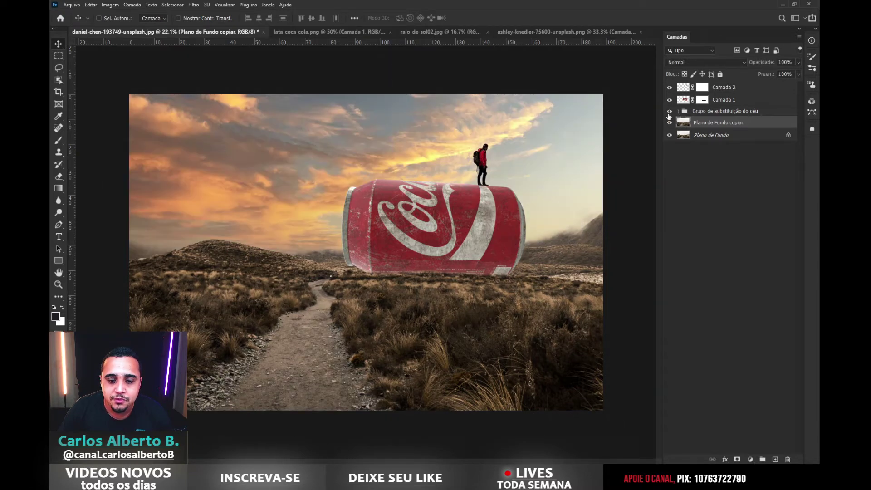
Close the lata_coca_cola.png and hiker source documents without saving their changes.
left_click(312, 31)
key("ctrl+w")
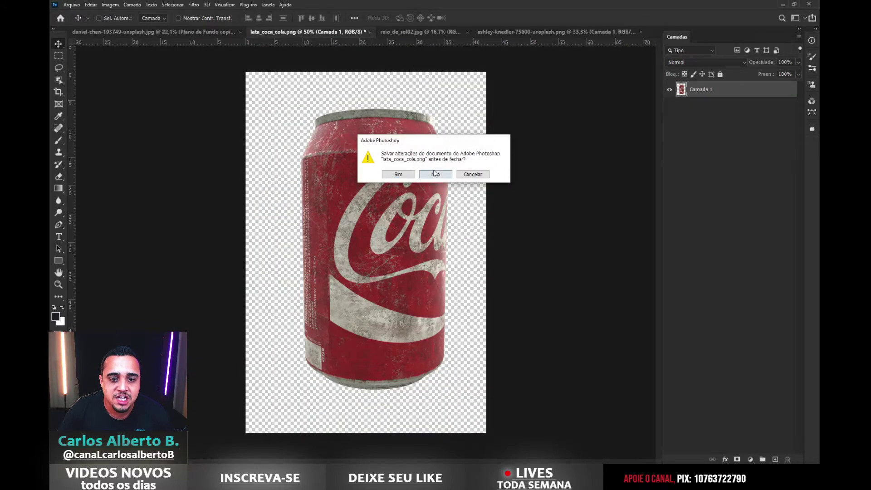
left_click(435, 172)
left_click(330, 31)
left_click(408, 32)
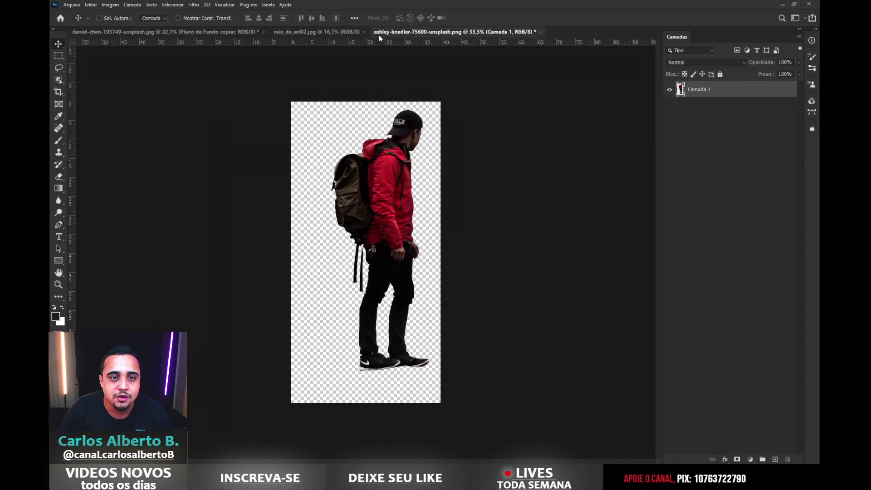
key("ctrl+w")
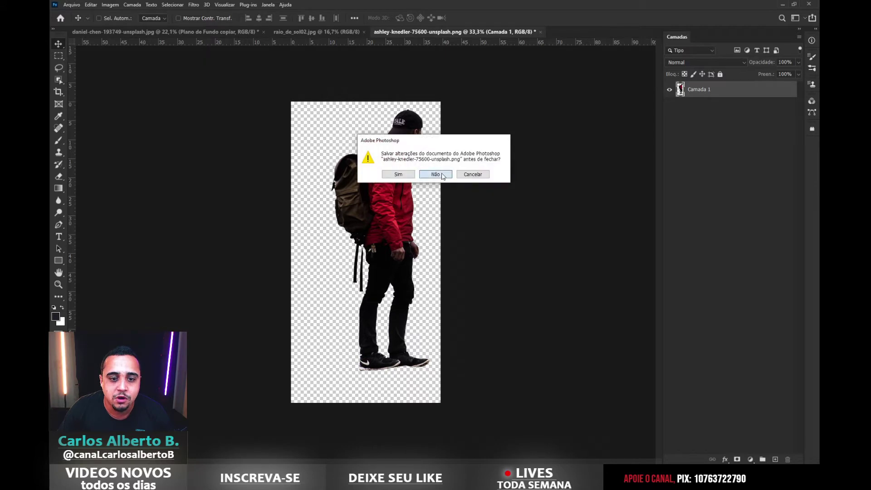
left_click(435, 172)
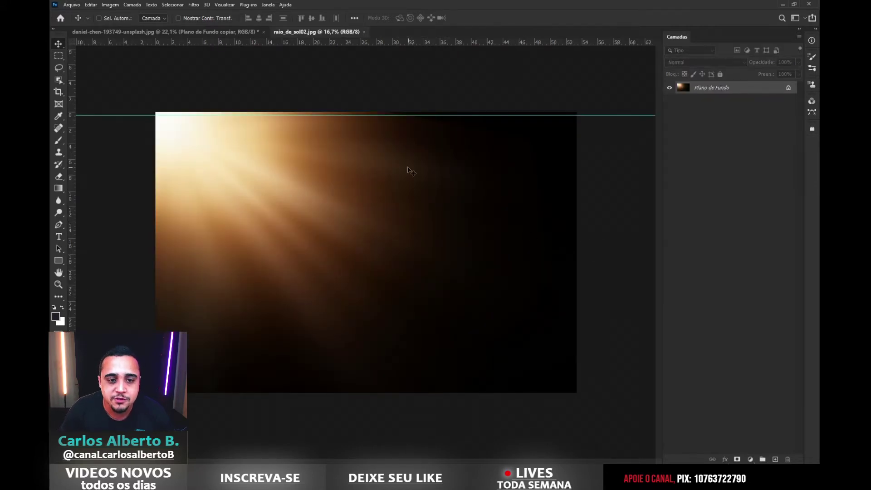
Copy the raio_de_sol02 image into the landscape document as the top layer covering the canvas, with blend mode Divisão.
left_click_drag(277, 150, 526, 182)
left_click_drag(705, 122, 693, 85)
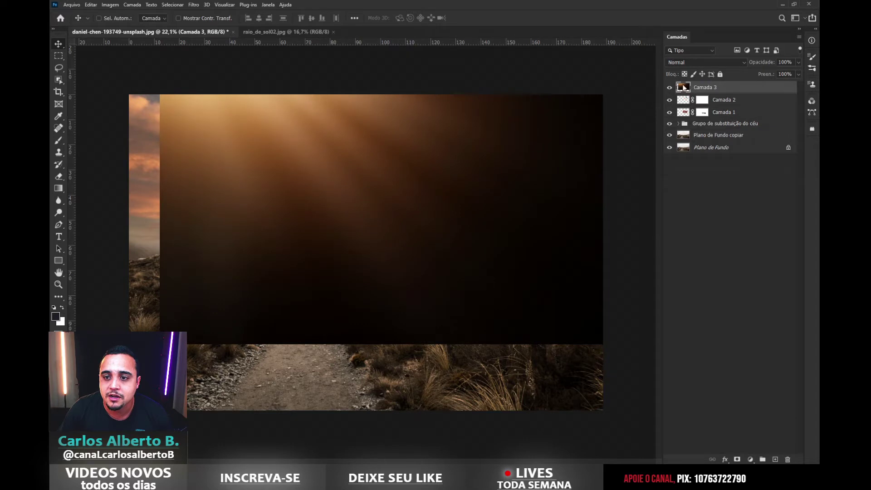
left_click_drag(431, 213, 416, 281)
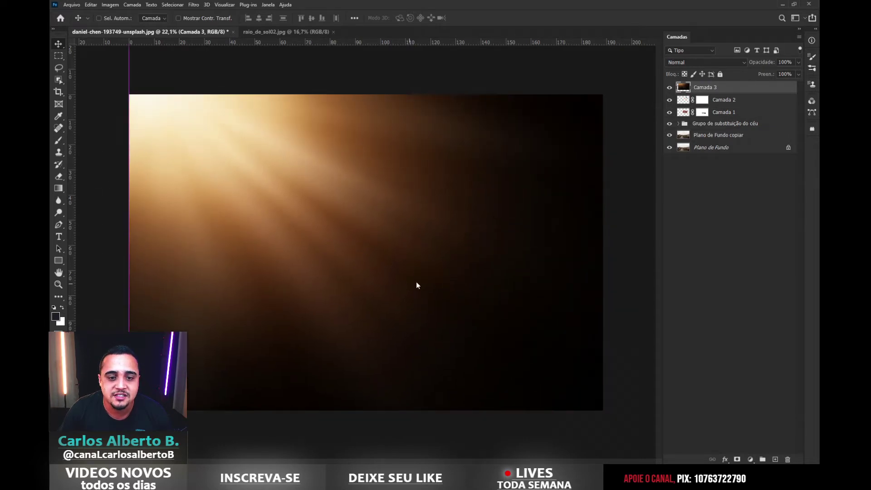
left_click(689, 61)
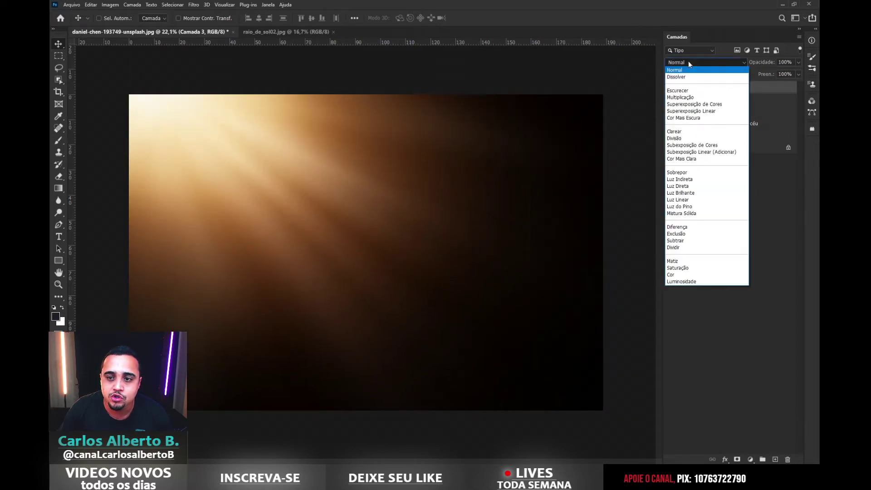
left_click(685, 245)
Flip the sun-ray layer horizontally and place its glow at the landscape's upper right, comparing the image with and without it.
left_click_drag(294, 171, 383, 183)
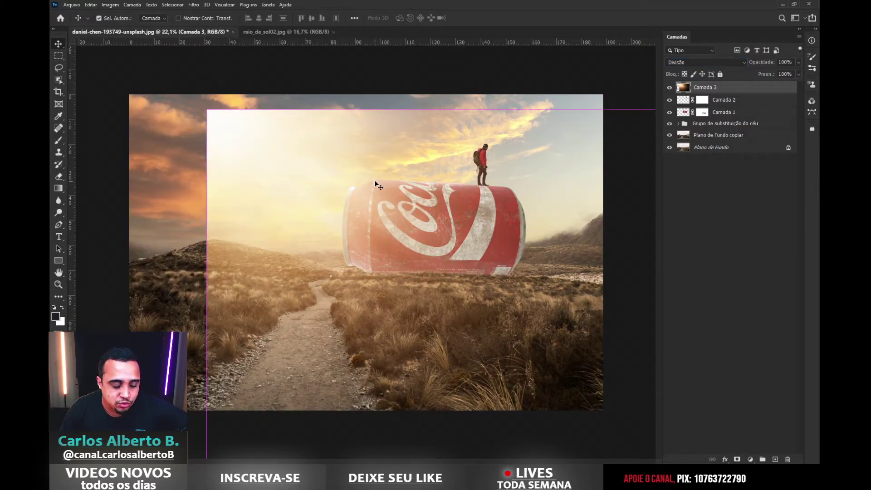
key("ctrl+t")
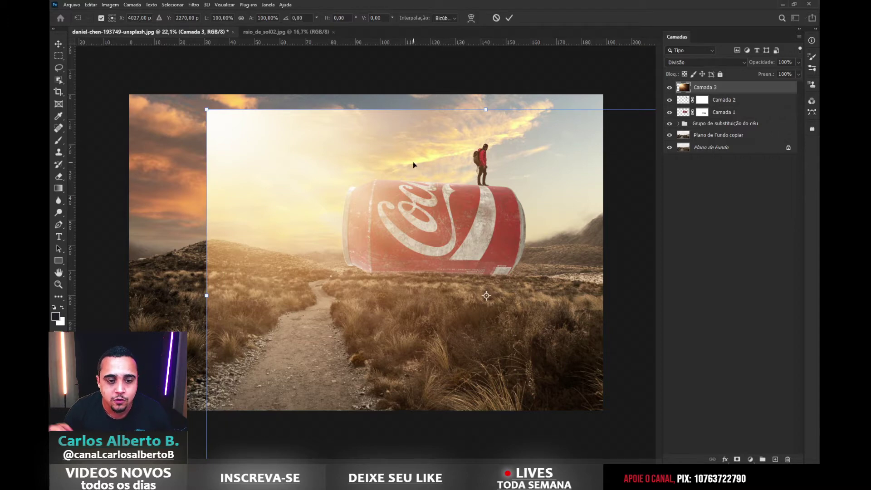
right_click(370, 208)
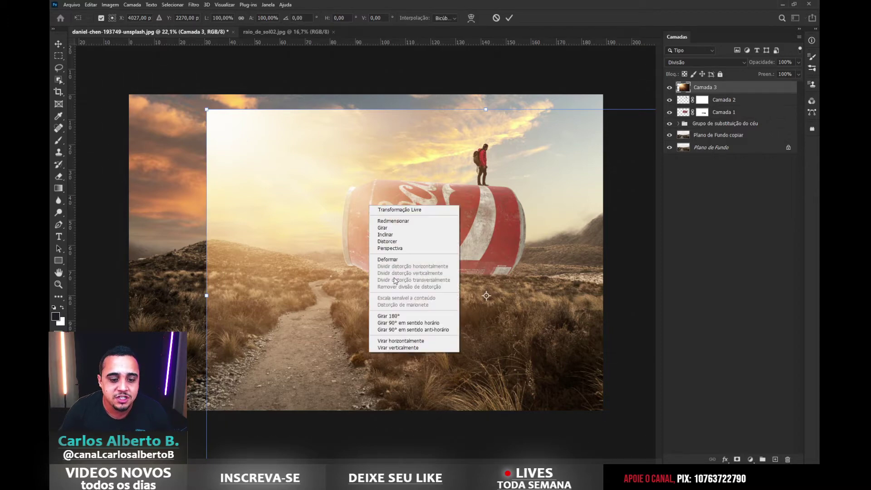
left_click(387, 341)
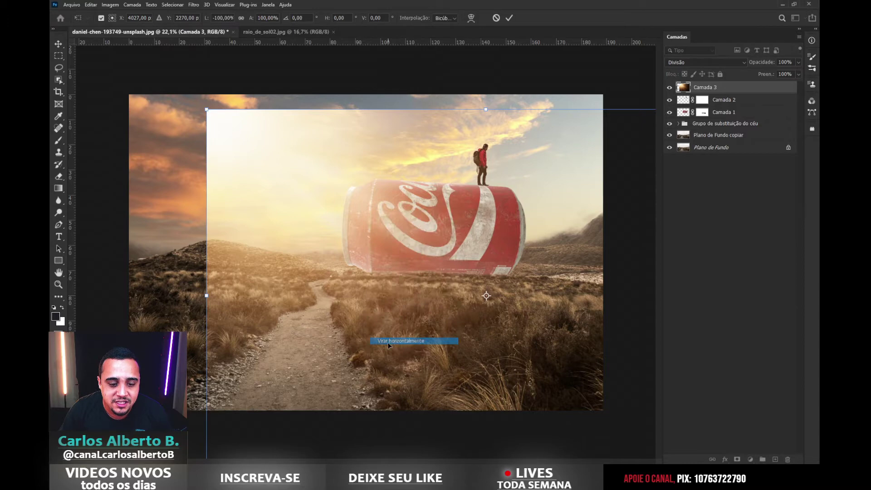
left_click_drag(638, 275, 568, 232)
key("Return")
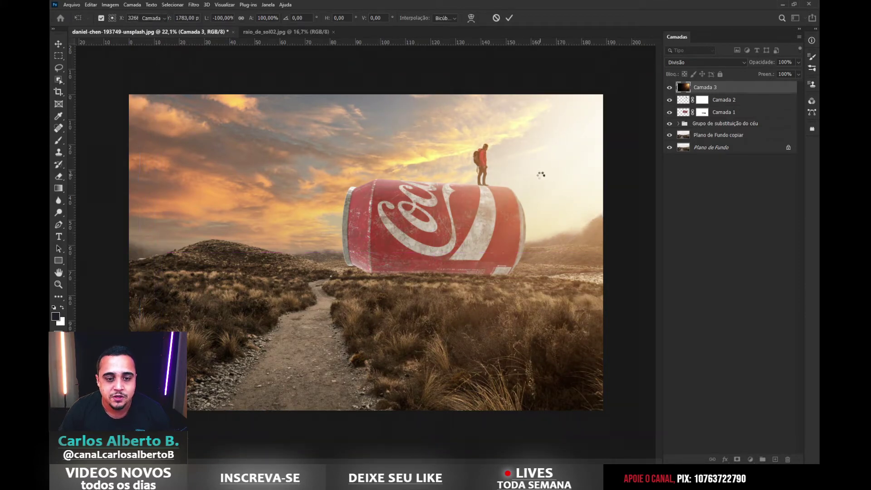
left_click(669, 88)
left_click(670, 88)
Rotate the sun-ray layer about 14° clockwise and reposition it so the light falls from the landscape's upper-right corner.
left_click_drag(572, 187, 569, 202)
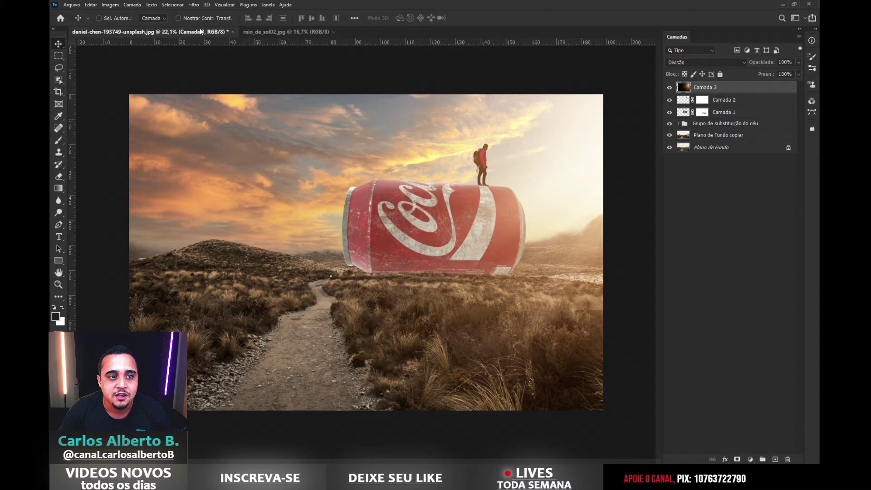
key("ctrl+t")
key("ctrl+0")
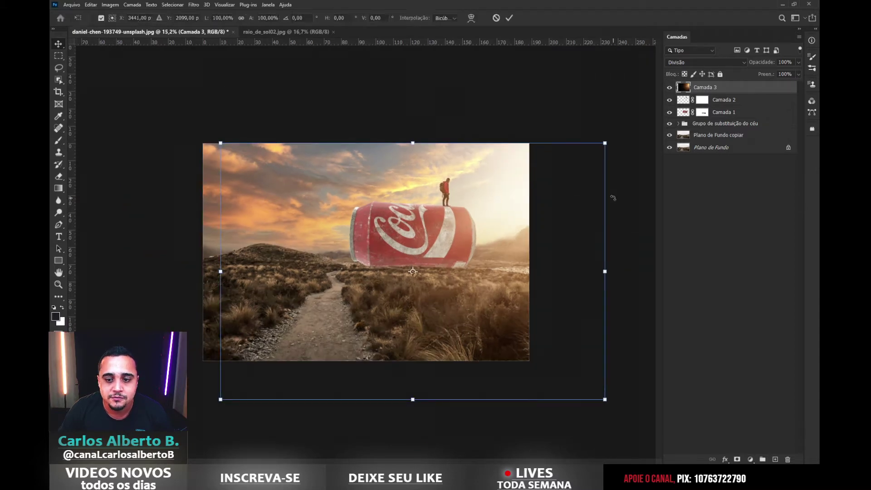
left_click_drag(620, 194, 647, 243)
left_click_drag(525, 249, 528, 213)
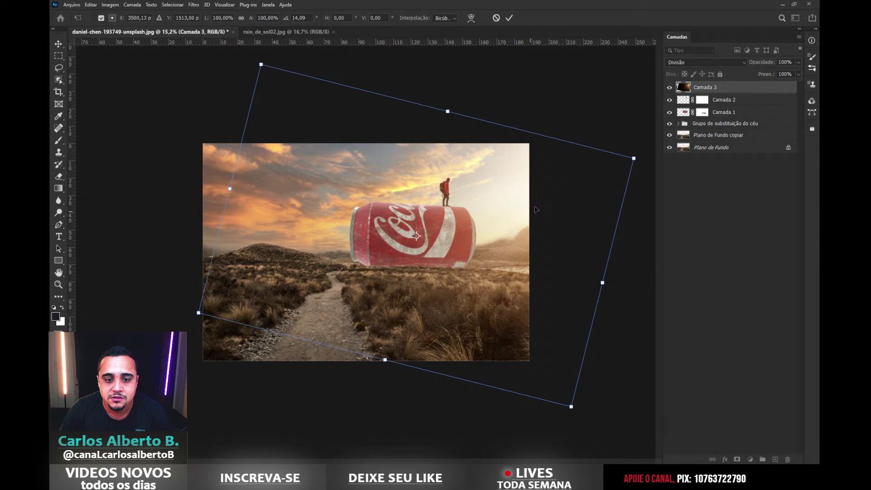
key("ctrl+plus")
key("alt+space")
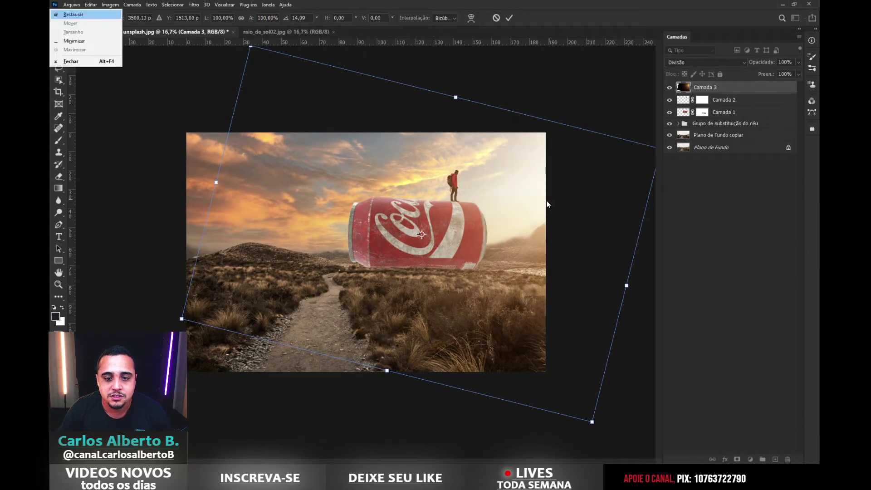
left_click(508, 212)
key("Return")
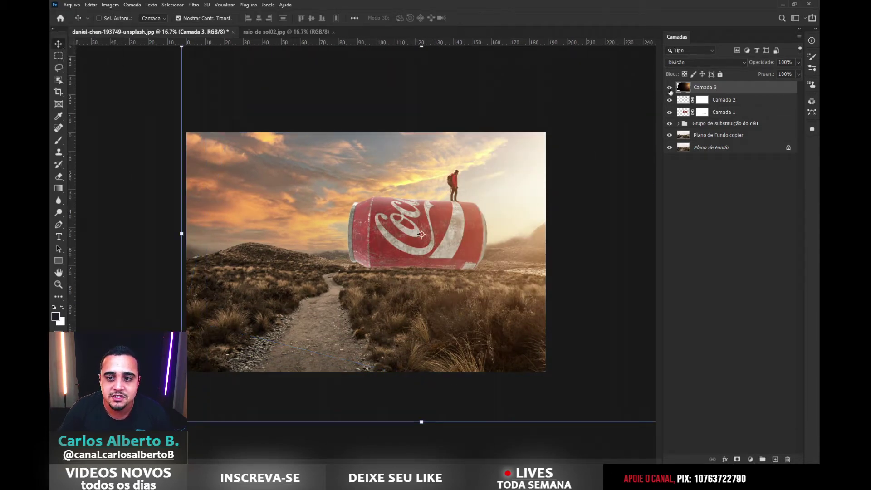
key("ctrl+0")
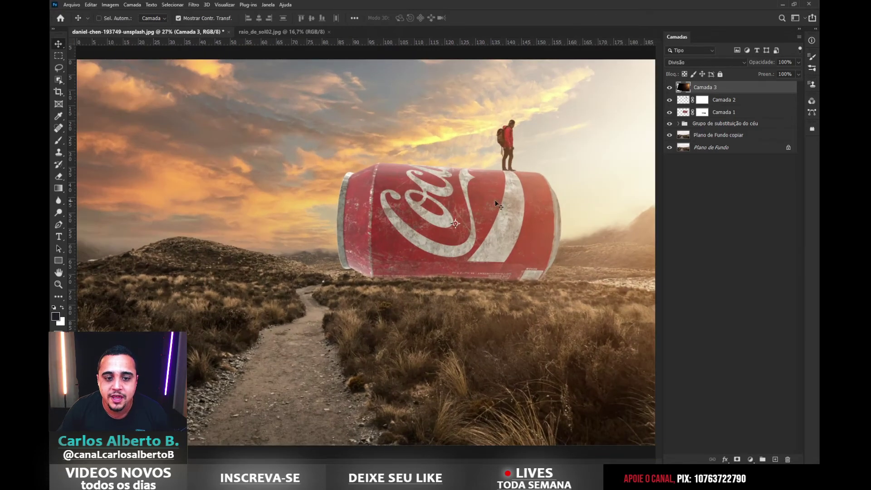
scroll(495, 240, "down", 2)
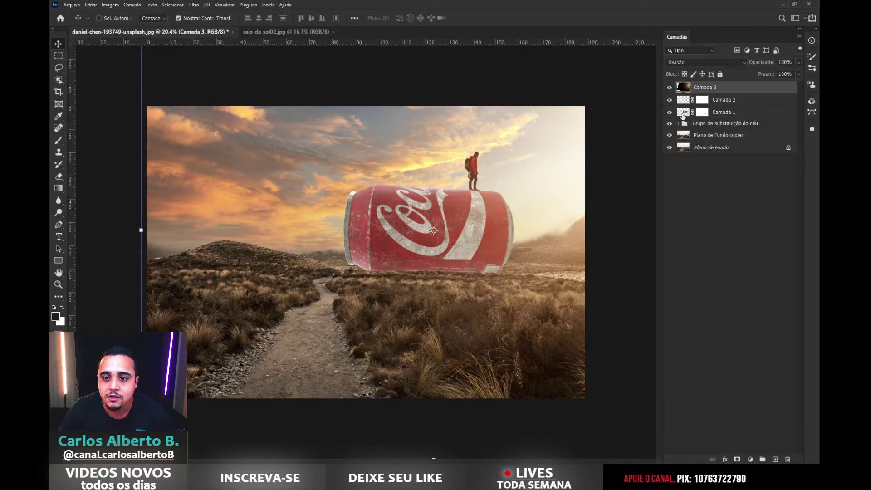
Add a layer mask to the sun-ray layer, load the can's outline as a selection and reactivate the sun-ray layer.
left_click(737, 459)
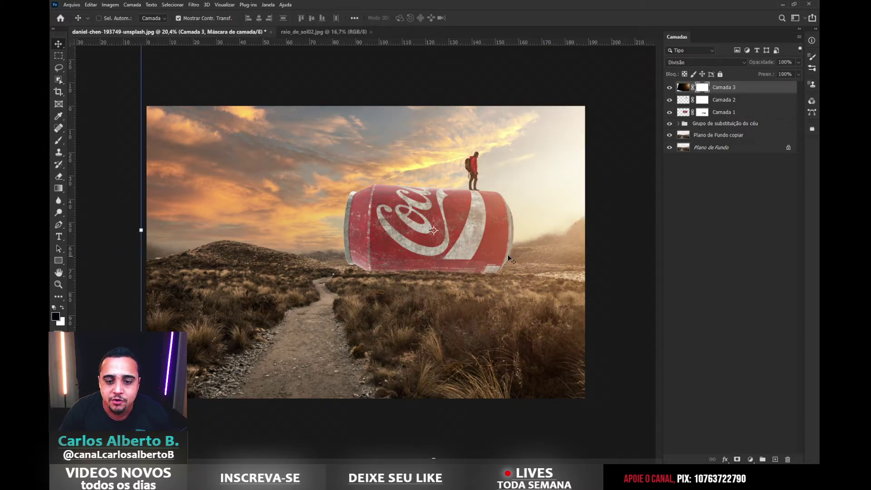
left_click(685, 114)
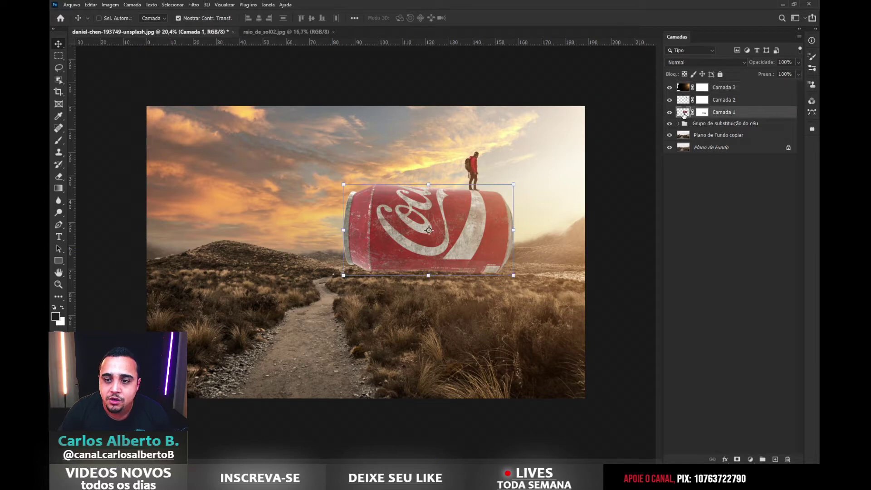
left_click(670, 113)
left_click(670, 112)
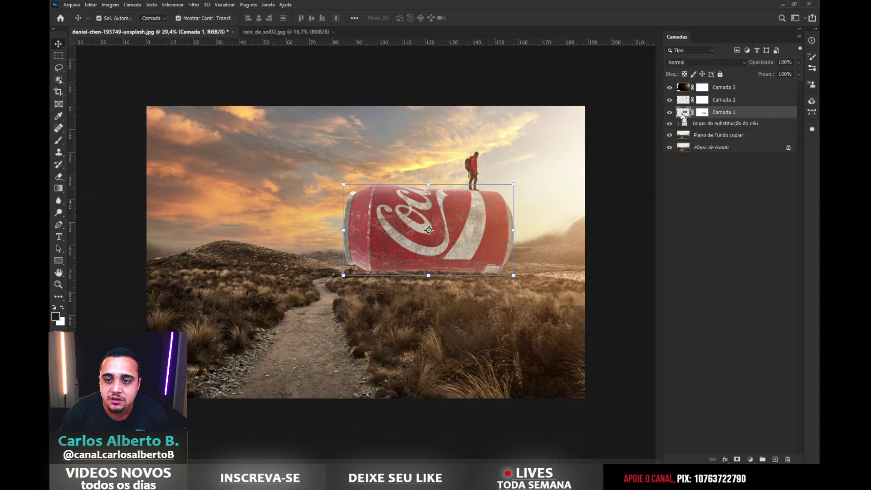
left_click(688, 114, "ctrl")
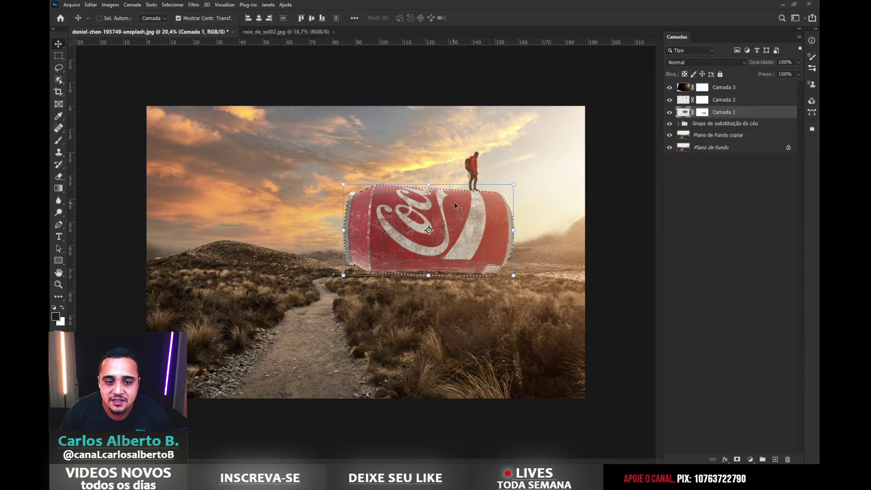
left_click(685, 89)
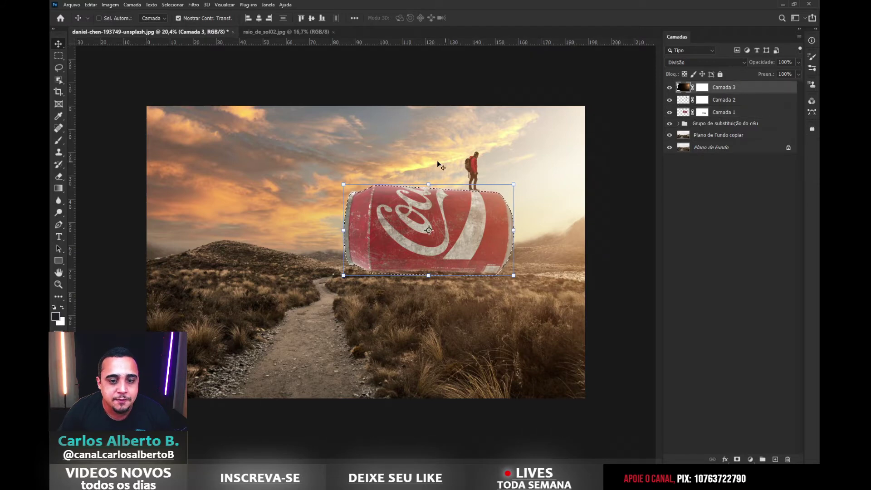
Paint black at 10% flow on the sun-ray layer's mask within the can selection to reduce the haze over the can, and deselect.
left_click(179, 18)
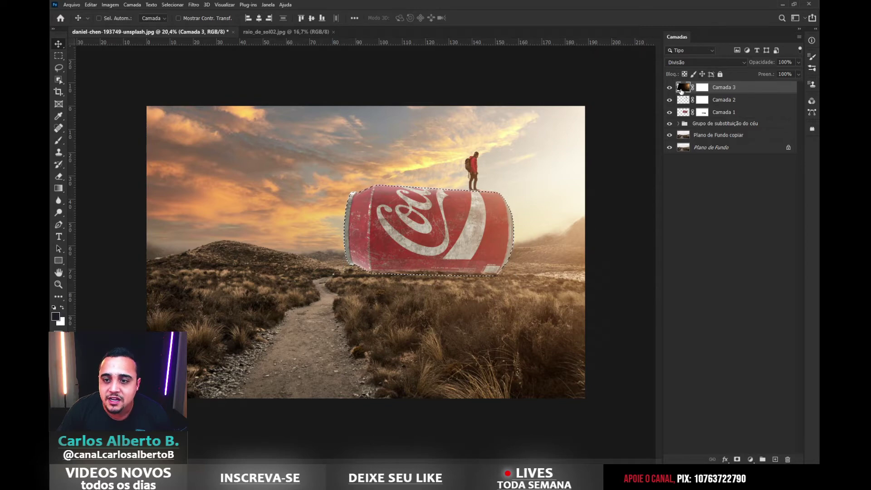
left_click(701, 88)
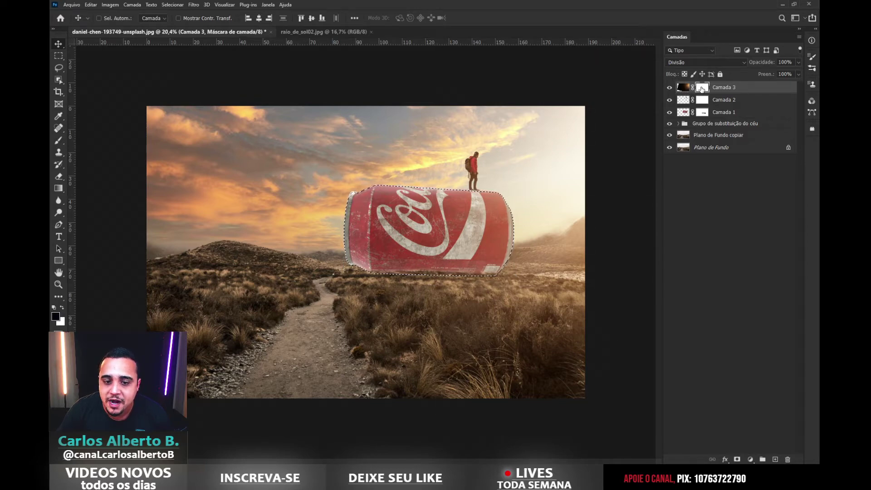
left_click(59, 141)
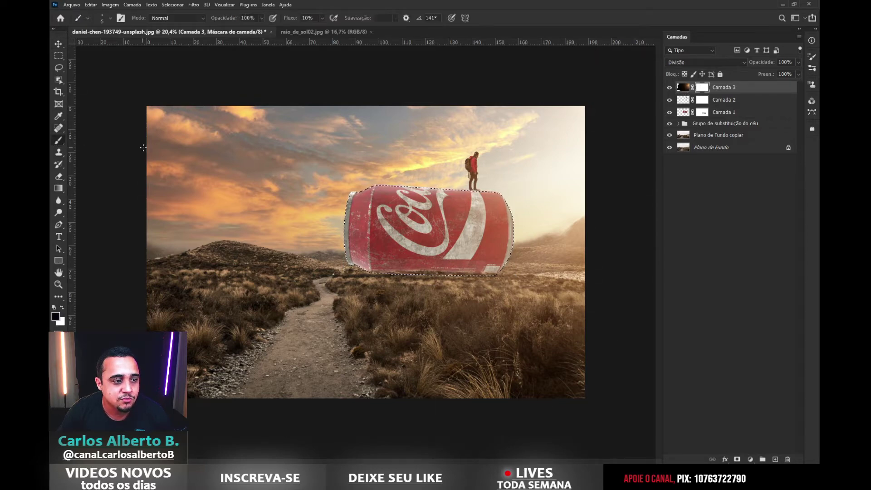
left_click_drag(422, 220, 458, 220)
scroll(496, 233, "up", 4)
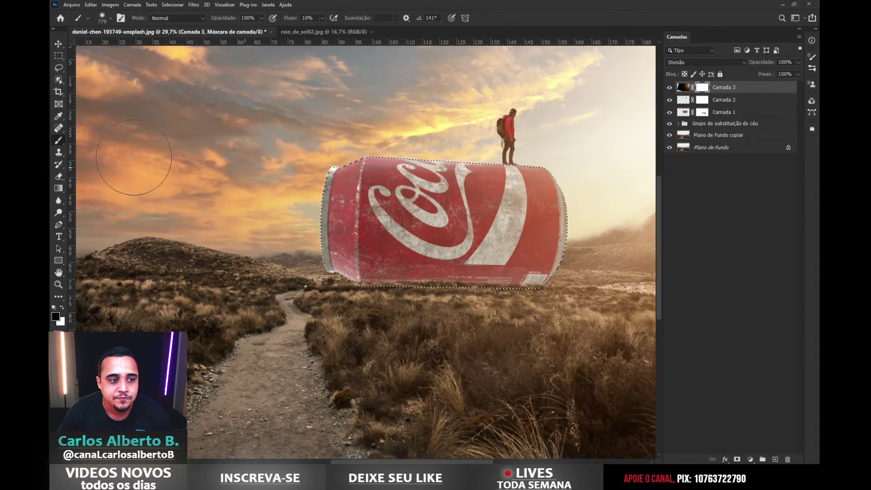
scroll(345, 213, "up", 3)
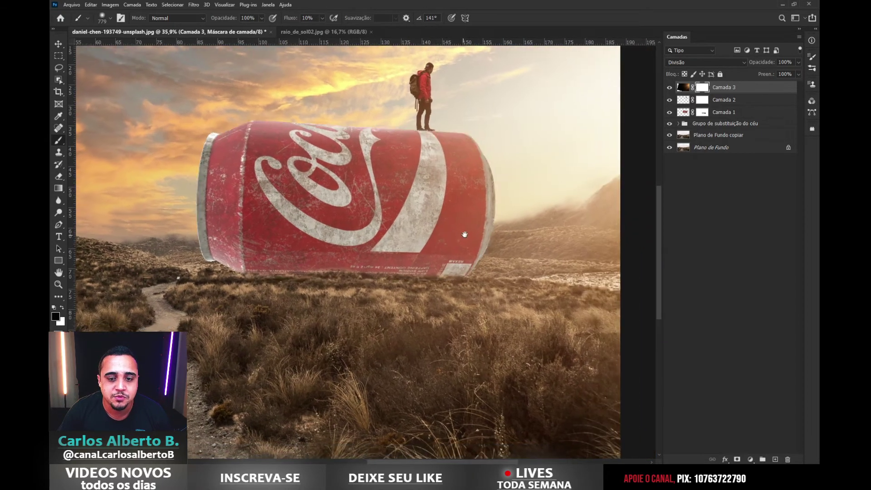
left_click_drag(322, 208, 344, 214)
scroll(345, 214, "down", 2)
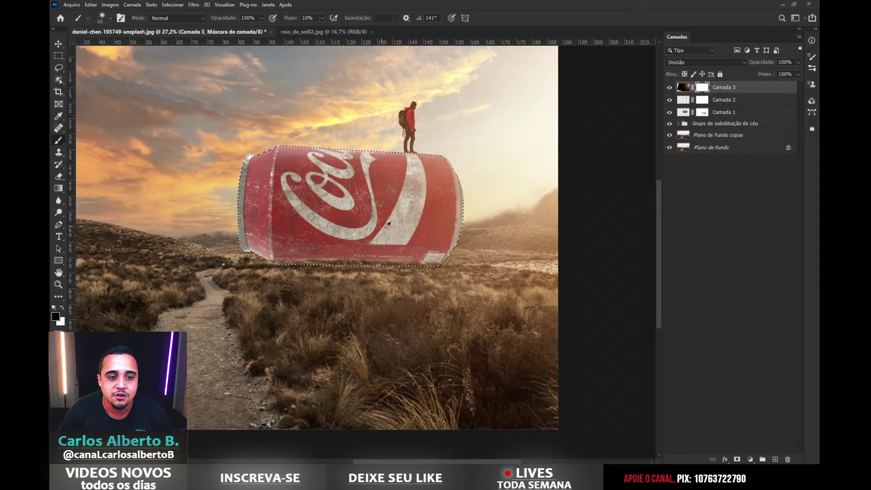
mouse_move(370, 225)
left_mouse_down()
mouse_move(413, 218)
mouse_move(277, 212)
mouse_move(288, 233)
mouse_move(253, 214)
mouse_move(262, 230)
mouse_move(251, 217)
mouse_move(334, 262)
mouse_move(388, 270)
mouse_move(424, 202)
left_mouse_up()
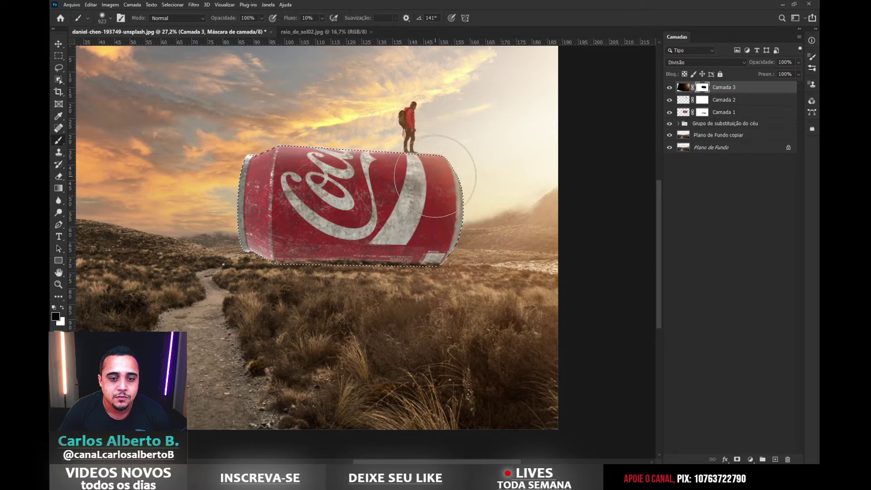
key("x")
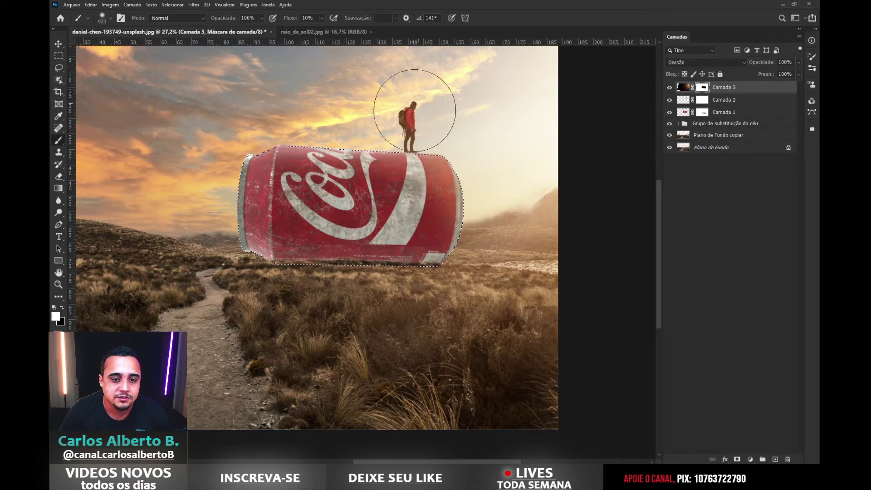
key("x")
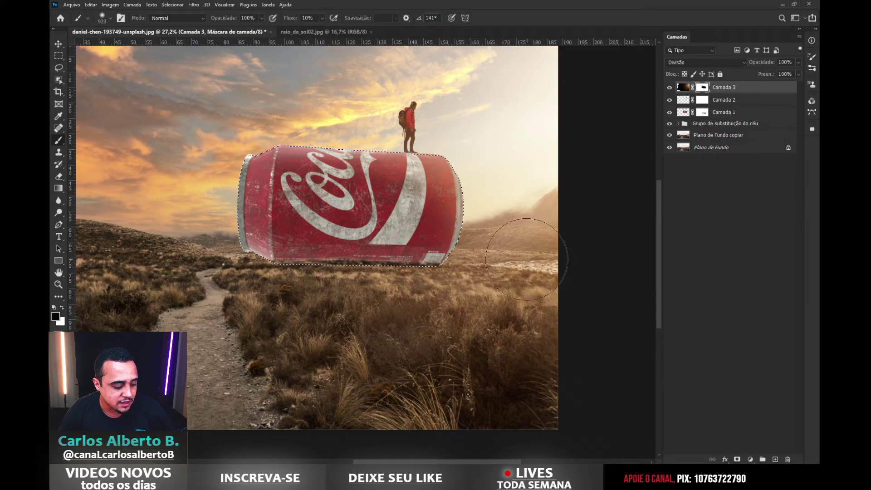
key("ctrl+d")
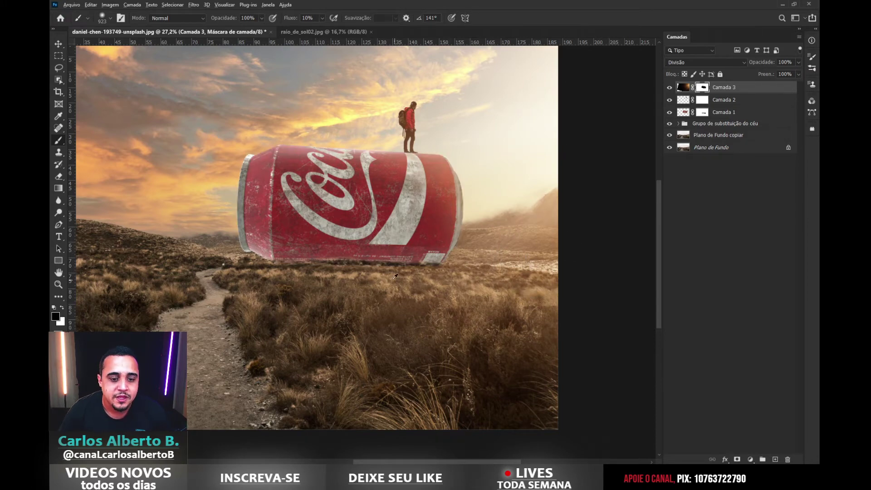
Paint black on the sun-ray mask over the grass below the can with a larger brush, and retouch the grass in white.
scroll(367, 292, "down", 2)
mouse_move(413, 290)
left_mouse_down()
mouse_move(528, 318)
mouse_move(422, 306)
mouse_move(481, 317)
mouse_move(446, 301)
left_mouse_up()
key("bracketright")
mouse_move(346, 299)
left_mouse_down()
mouse_move(351, 288)
mouse_move(337, 298)
left_mouse_up()
key("x")
left_click_drag(543, 338, 469, 340)
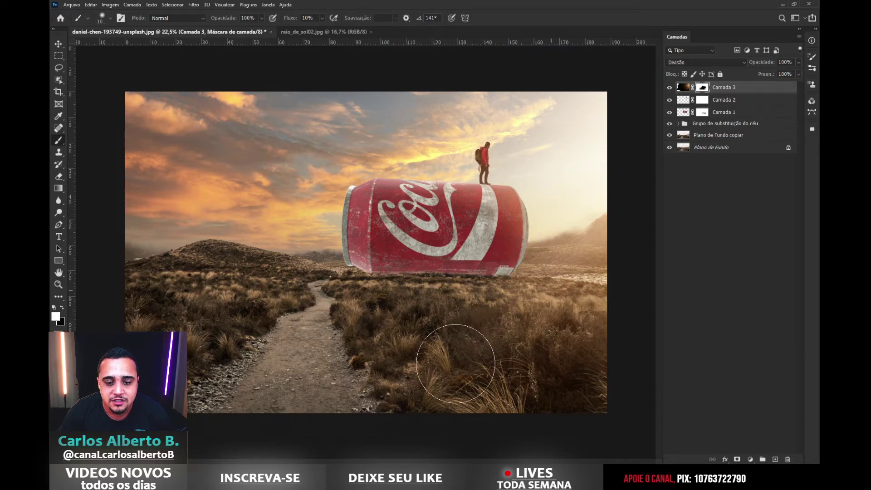
Paint white on the sun-ray mask around the can's lower-right edge and compare the image with and without the sun rays.
key("bracketright")
key("x")
key("x")
mouse_move(475, 274)
left_mouse_down()
mouse_move(510, 294)
mouse_move(480, 339)
mouse_move(473, 274)
mouse_move(542, 279)
left_mouse_up()
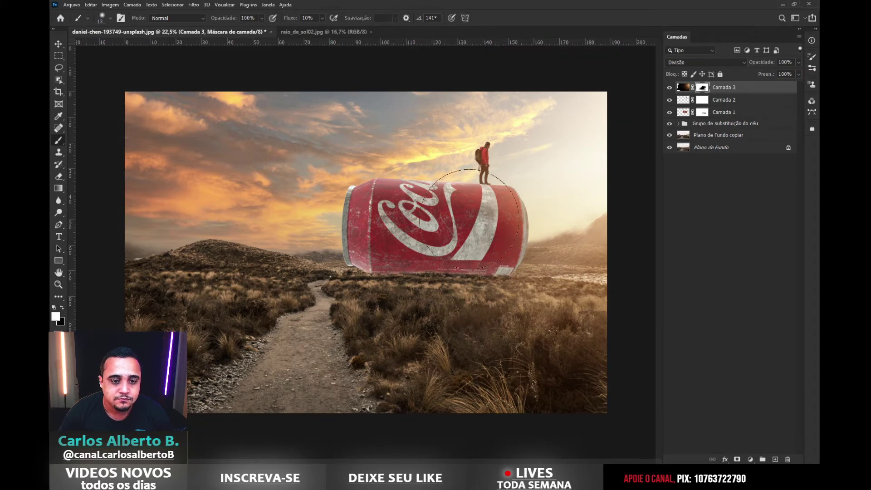
left_click(669, 88)
left_click(670, 88)
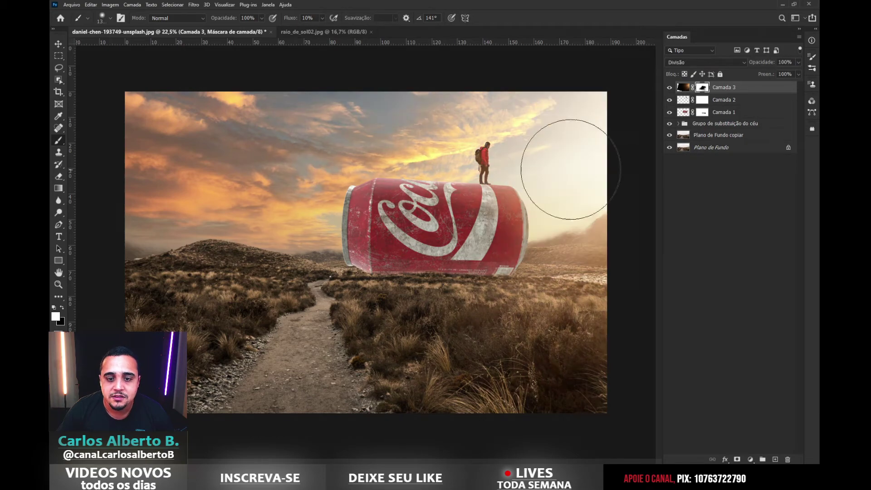
key("v")
scroll(512, 157, "up", 3)
scroll(513, 158, "up", 3)
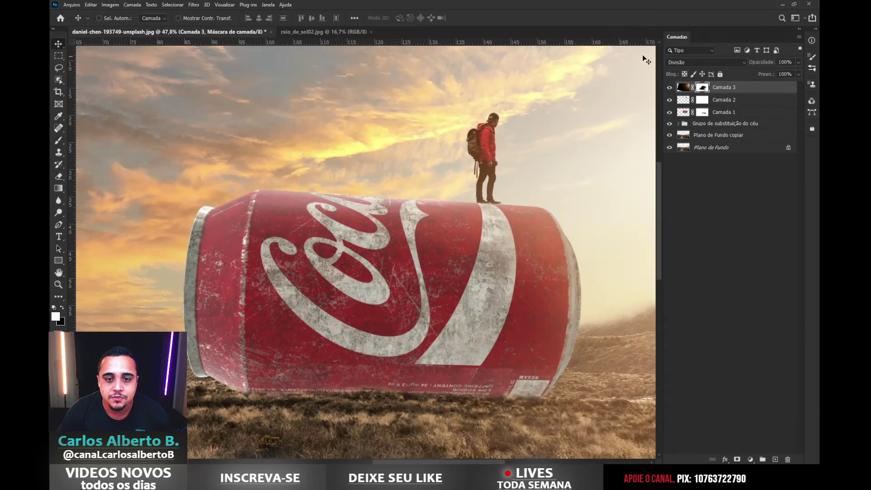
left_click(671, 88)
left_click(670, 89)
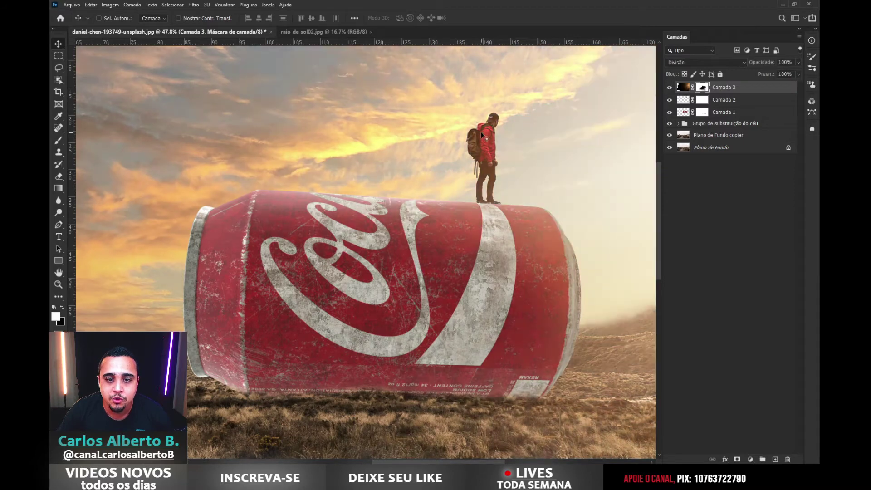
Load the hiker's outline as a selection and activate the sun-ray layer's mask for painting with the Brush.
left_click(686, 101)
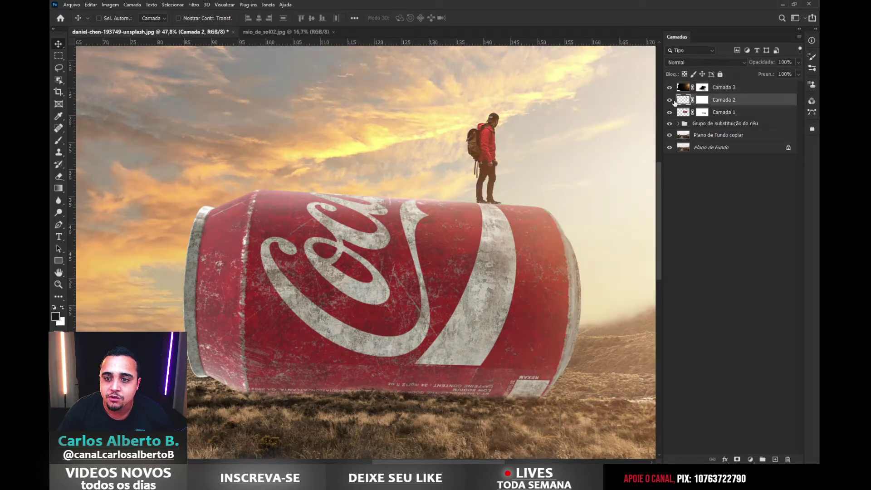
key("ctrl")
left_click(684, 102, "ctrl")
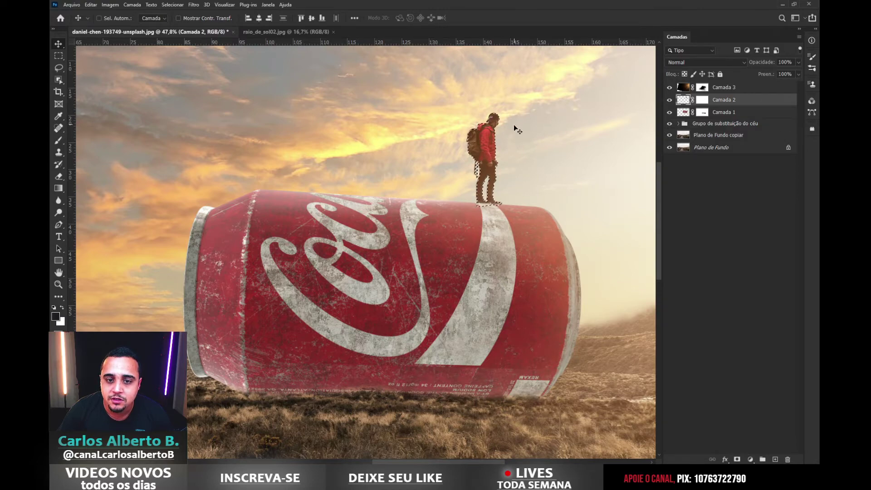
scroll(535, 135, "up", 4)
left_click(702, 87)
left_click(59, 141)
scroll(435, 94, "up", 3)
Paint black on the sun-ray mask within the hiker selection to clear the haze from the backpack, jacket and legs.
left_click_drag(518, 157, 48, 157)
mouse_move(504, 208)
left_mouse_down()
mouse_move(383, 192)
mouse_move(278, 217)
left_mouse_up()
left_click_drag(345, 155, 333, 159)
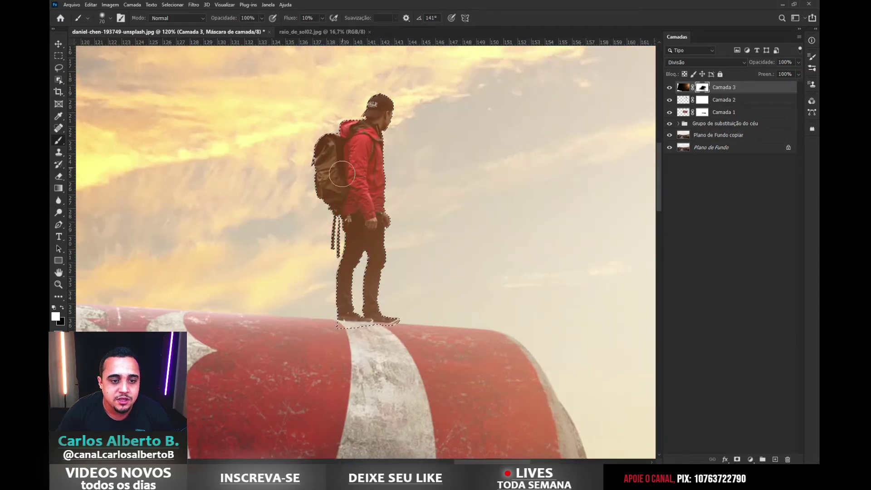
key("x")
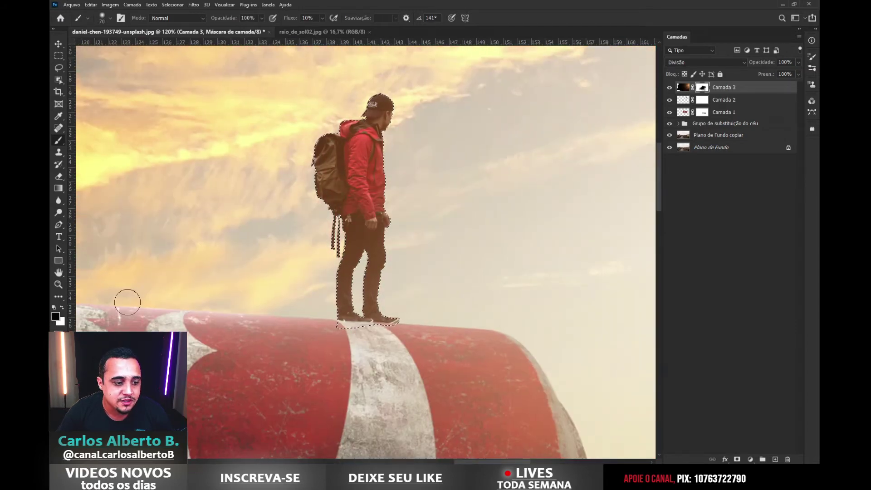
mouse_move(338, 169)
left_mouse_down()
mouse_move(331, 187)
mouse_move(341, 155)
mouse_move(338, 185)
mouse_move(346, 190)
mouse_move(348, 146)
mouse_move(377, 102)
mouse_move(333, 145)
mouse_move(329, 190)
mouse_move(325, 159)
mouse_move(324, 177)
mouse_move(354, 212)
mouse_move(353, 236)
mouse_move(355, 214)
mouse_move(335, 307)
left_mouse_up()
key("bracketright")
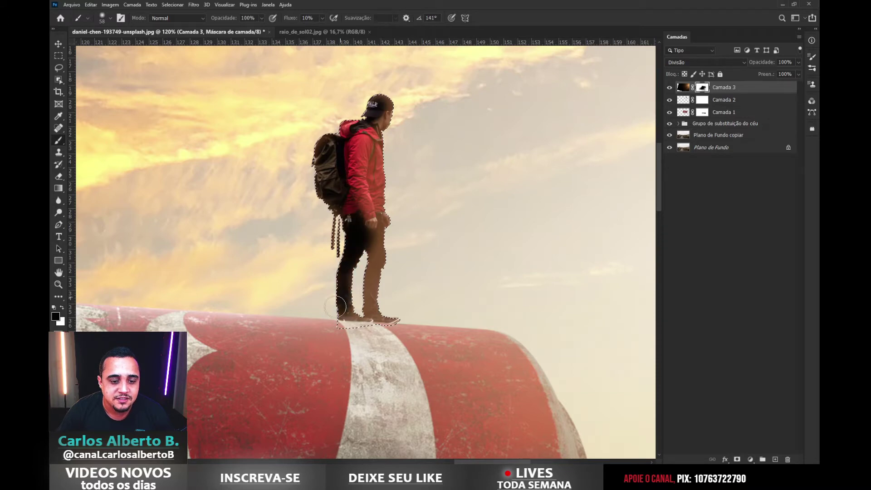
key("bracketleft")
key("bracketleft")
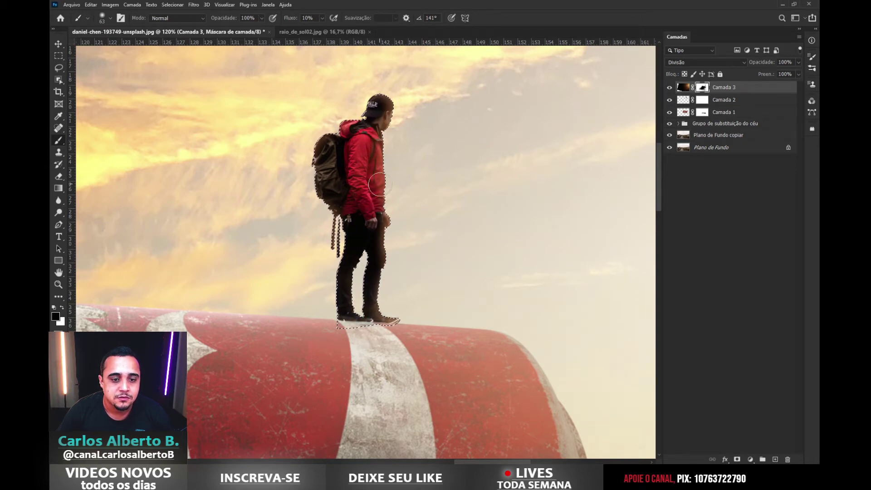
mouse_move(321, 266)
left_mouse_down()
mouse_move(362, 265)
mouse_move(351, 265)
left_mouse_up()
mouse_move(367, 245)
left_mouse_down()
mouse_move(369, 142)
mouse_move(422, 113)
mouse_move(361, 192)
left_mouse_up()
Paint white on the sun-ray mask along the hiker's sunlit front with a larger soft brush, deselect and check the whole composite.
key("x")
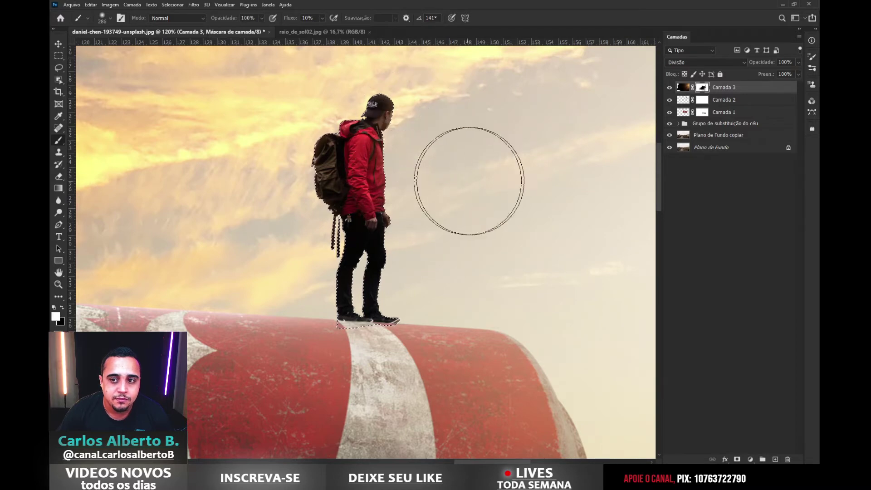
left_click_drag(431, 185, 408, 187)
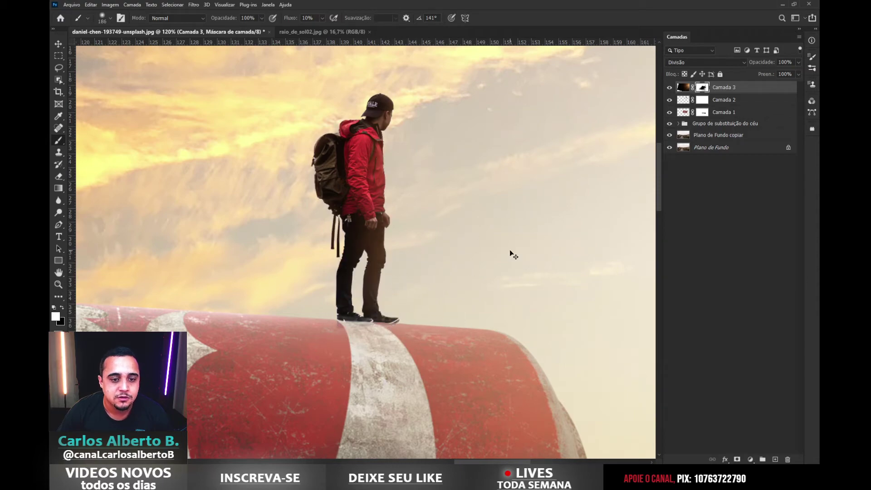
key("ctrl+0")
scroll(553, 156, "up", 5)
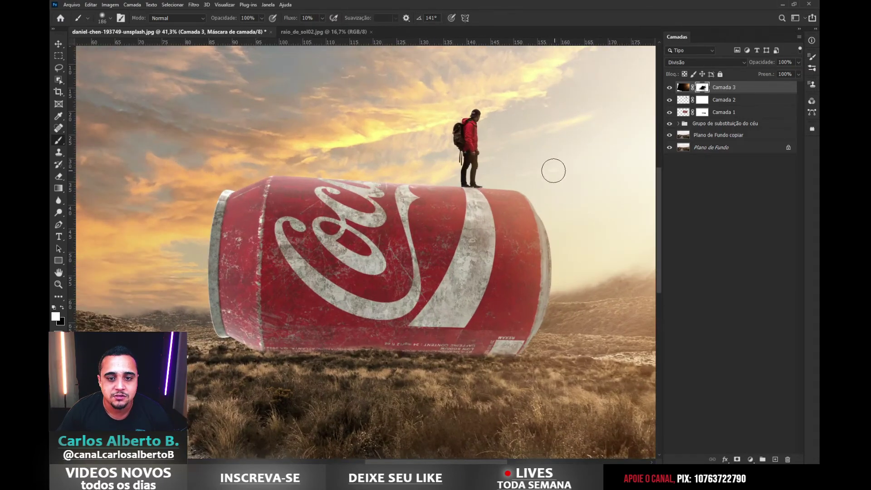
left_click_drag(526, 174, 448, 164)
scroll(481, 163, "down", 6)
scroll(535, 162, "up", 2)
scroll(534, 141, "up", 2)
scroll(531, 159, "down", 2)
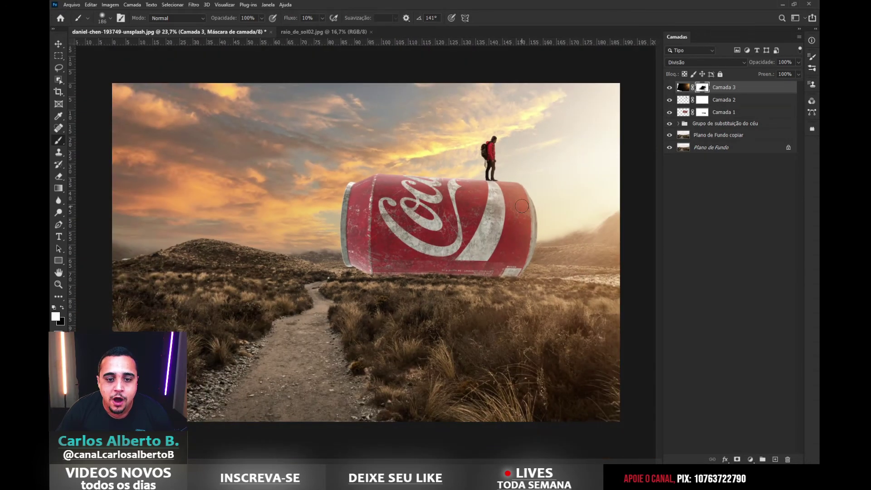
Add a Brilho/Contraste adjustment layer at the top of the stack with brightness -114 and contrast 42.
left_click(749, 458)
left_click(770, 347)
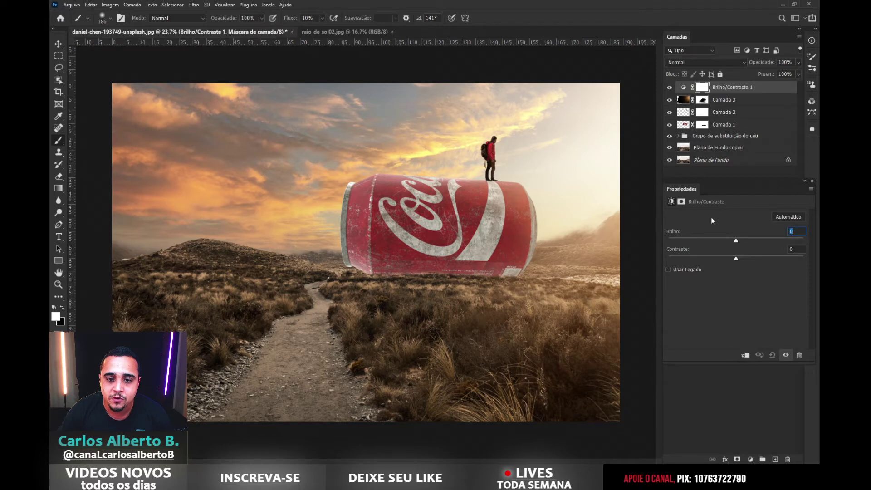
left_click_drag(739, 240, 684, 241)
left_click_drag(735, 258, 759, 259)
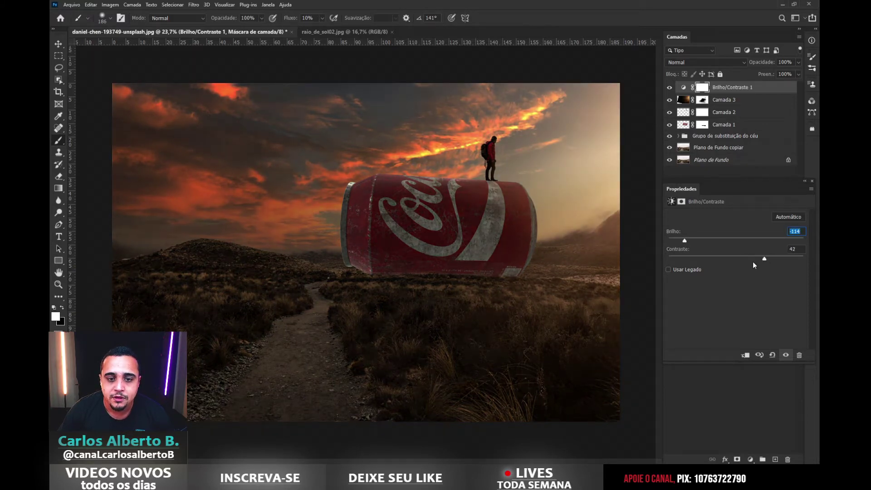
left_click(812, 181)
Set the adjustment layer's Blend If so the underlying layer's highlight slider is split at 86 / 198, keeping the bright areas undarkened.
left_click(725, 459)
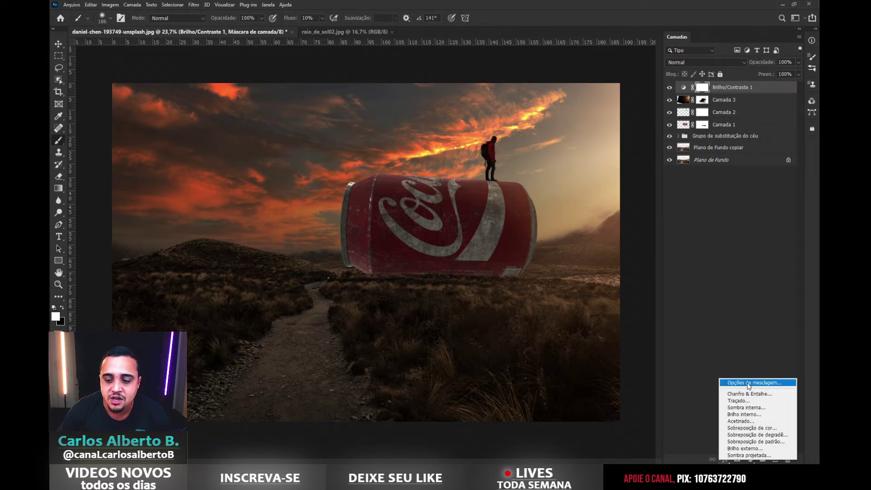
left_click(707, 316)
left_click_drag(626, 245, 242, 87)
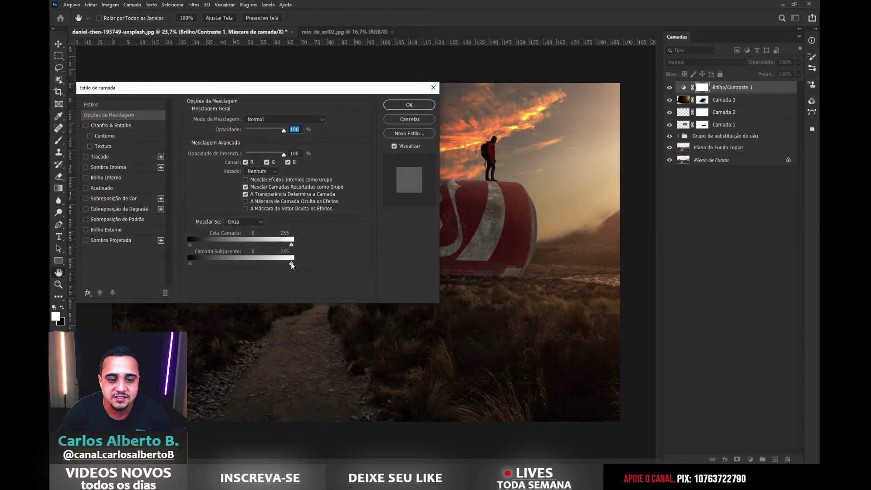
left_click_drag(336, 92, 313, 173)
left_click_drag(269, 344, 250, 341)
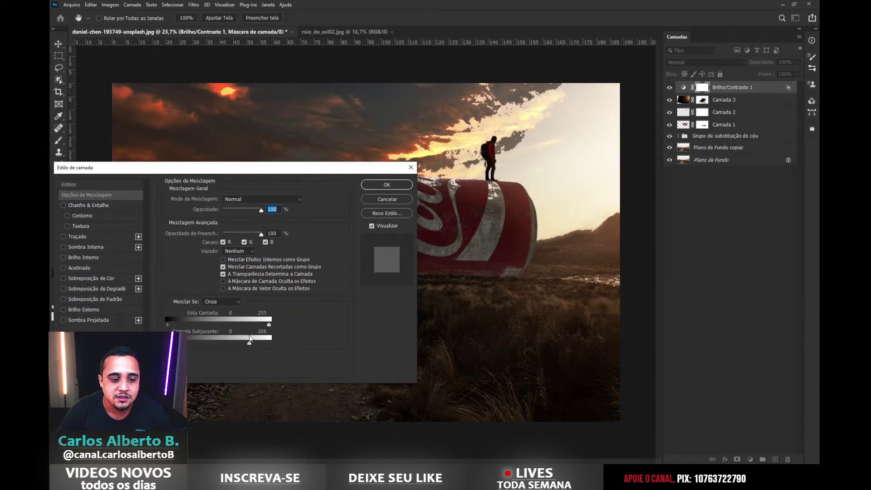
key("alt")
left_click_drag(246, 345, 201, 344)
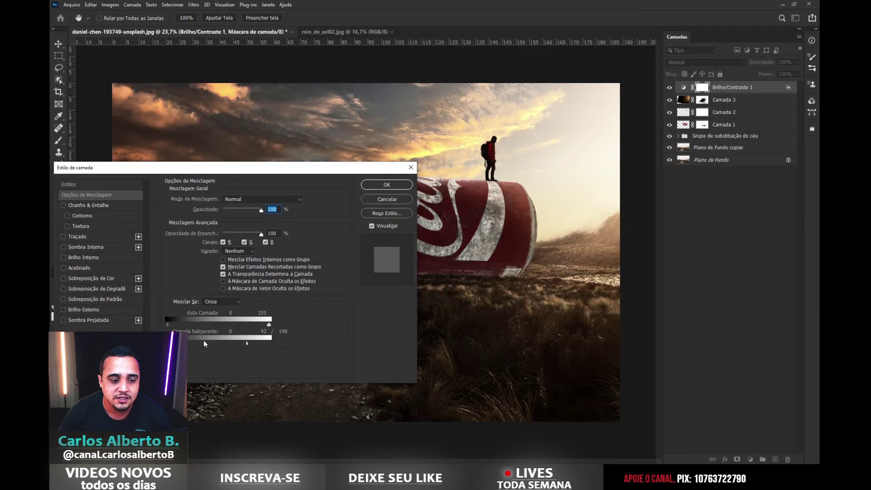
left_click_drag(294, 167, 626, 293)
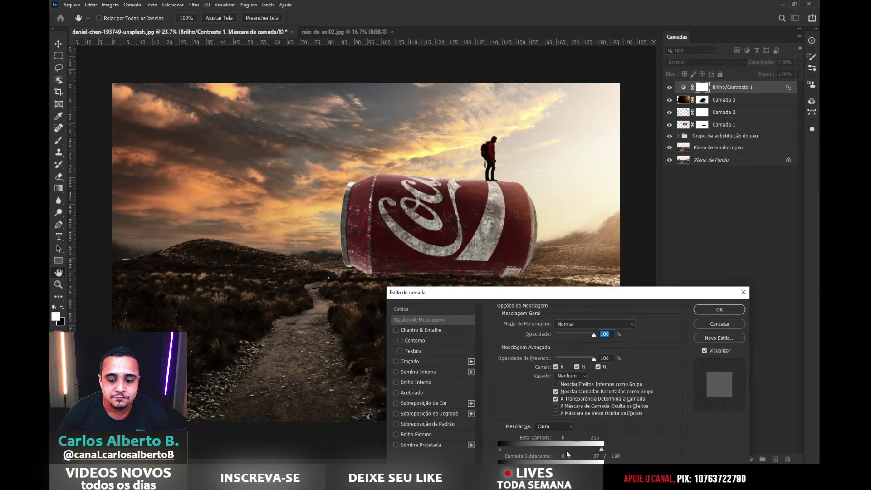
left_click_drag(567, 289, 230, 150)
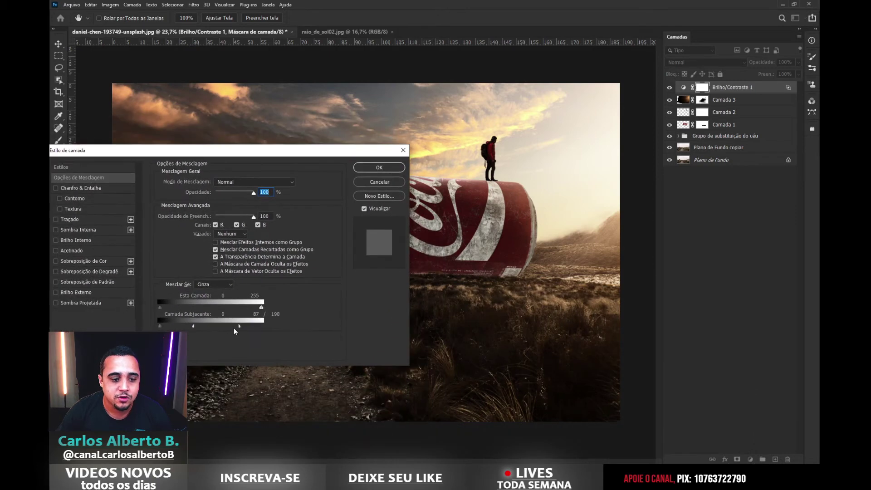
left_click_drag(233, 327, 182, 326)
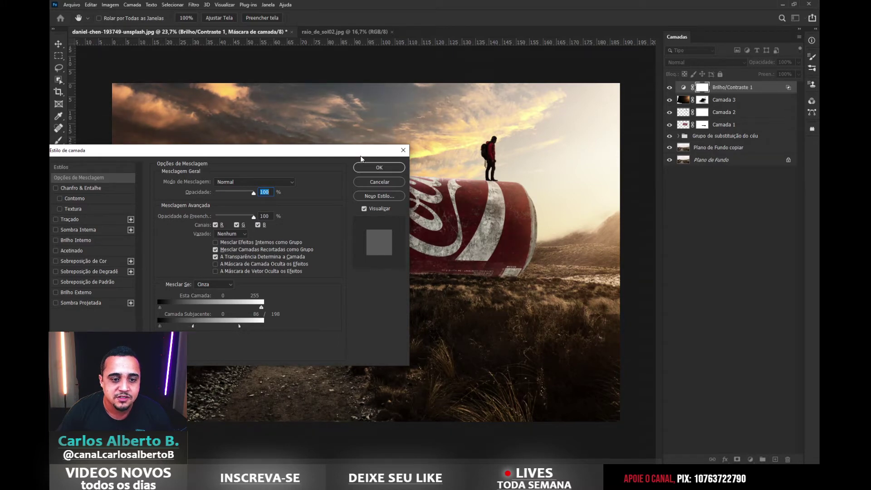
left_click(379, 167)
Reduce the Brilho/Contraste adjustment layer's opacity to 59% and compare the composite with and without it.
left_click(665, 90)
left_click(665, 90)
left_click(798, 62)
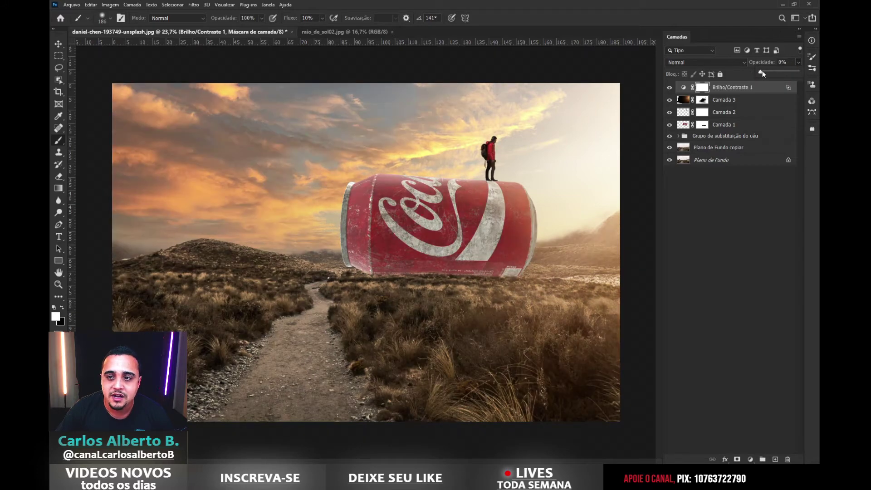
left_click_drag(768, 70, 783, 72)
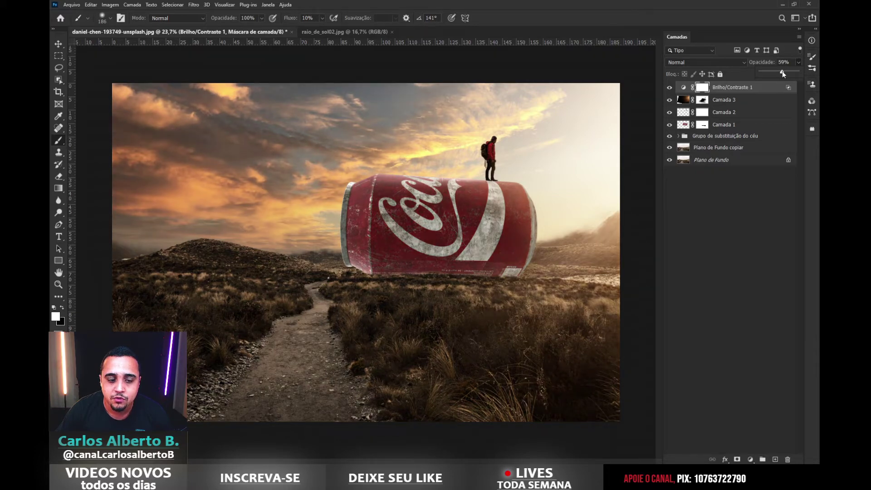
left_click(669, 88)
left_click(670, 88)
scroll(517, 213, "down", 5)
scroll(519, 212, "up", 7)
scroll(511, 219, "down", 4)
scroll(511, 219, "up", 1)
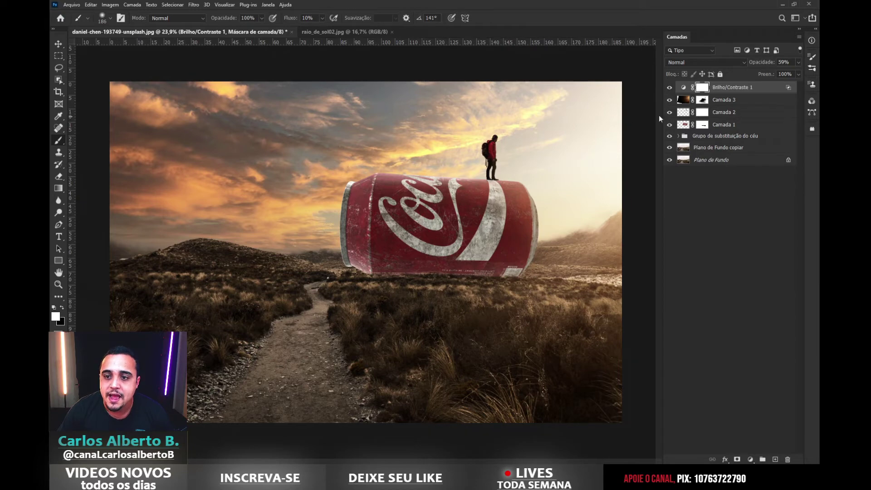
Add a new layer above the can layer Camada 1 and clip it to the can.
left_click(724, 125)
left_click(669, 125)
left_click(669, 125)
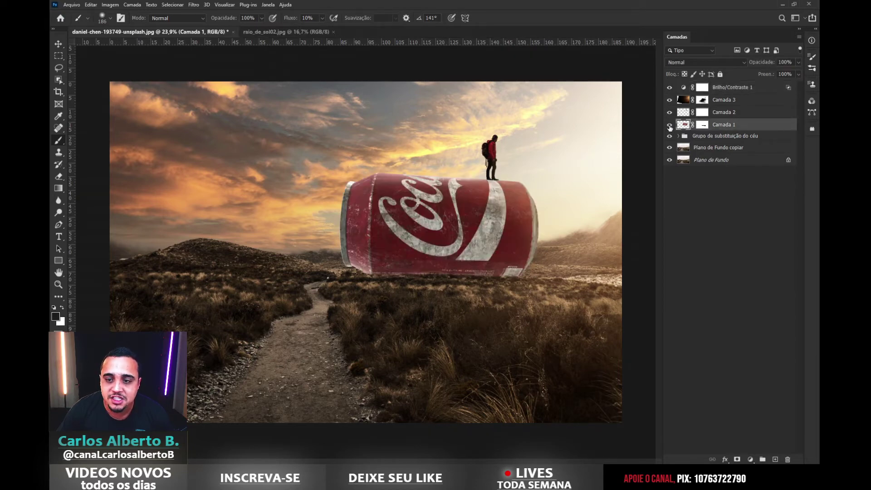
left_click(669, 124)
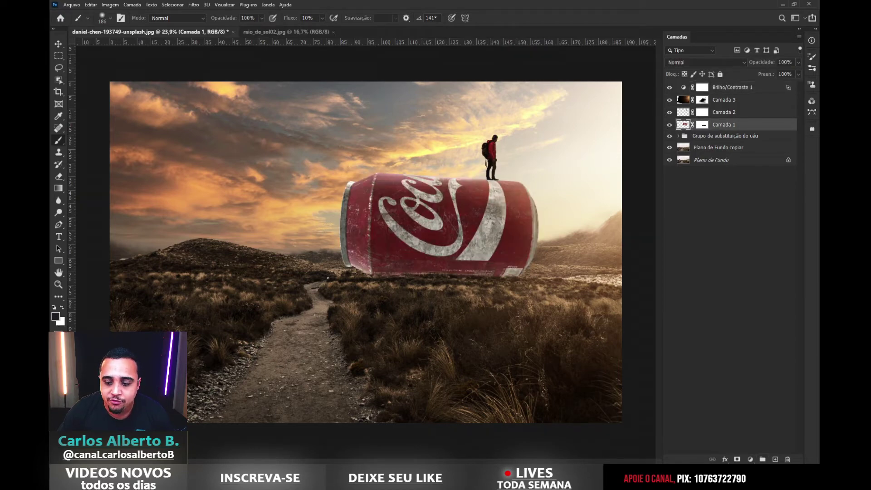
left_click(775, 459)
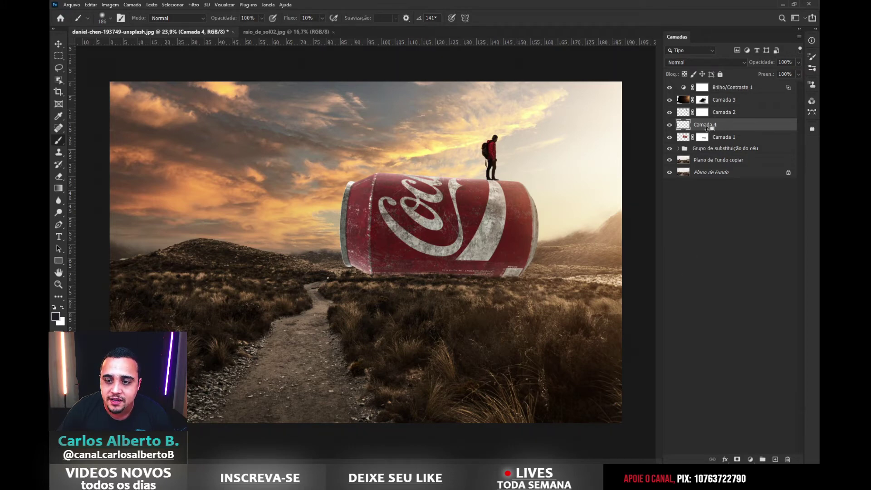
left_click(712, 128, "alt")
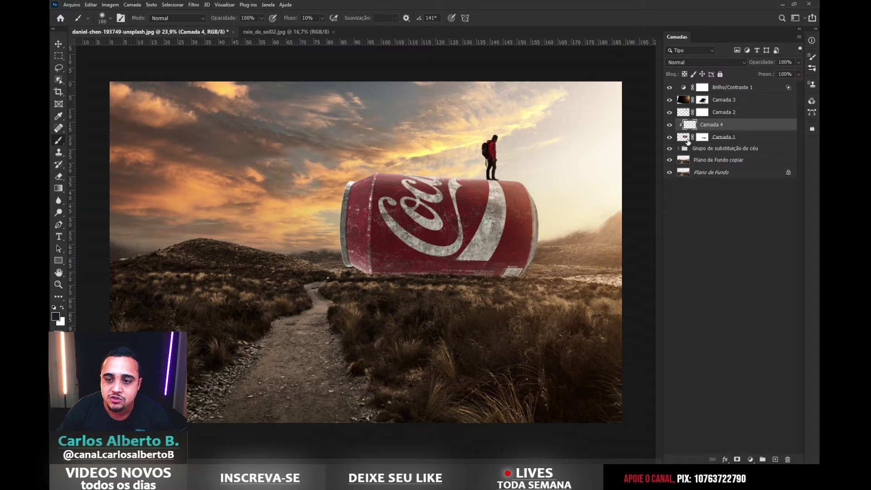
left_click(669, 138)
left_click(669, 137)
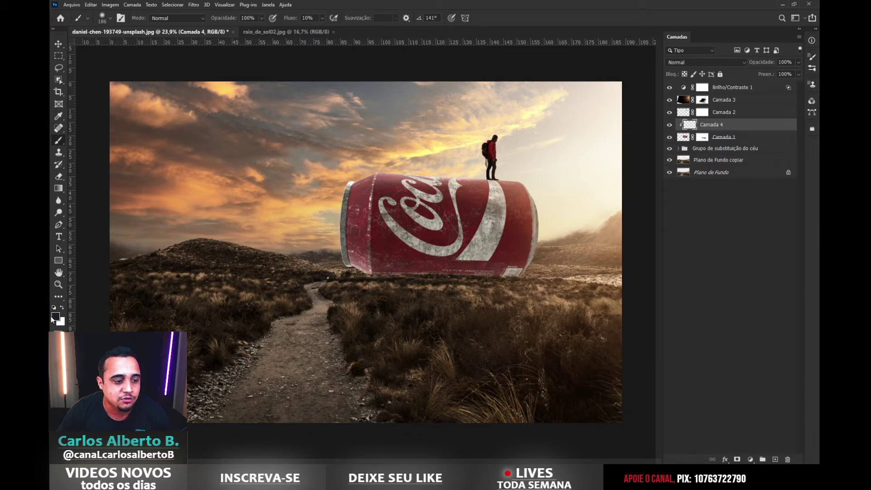
Paint dark shading over the can's lower body with a 999 px soft brush at 10% flow and set the shading layer's opacity to 48%.
left_click_drag(412, 173, 451, 173)
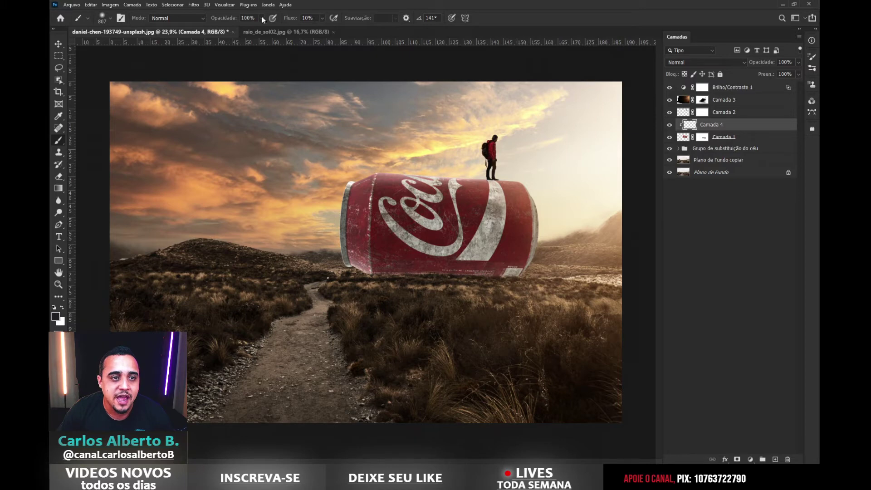
left_click_drag(417, 234, 429, 234)
mouse_move(370, 273)
left_mouse_down()
mouse_move(466, 285)
mouse_move(499, 254)
mouse_move(486, 254)
mouse_move(509, 223)
mouse_move(383, 236)
mouse_move(389, 224)
mouse_move(369, 243)
mouse_move(311, 224)
left_mouse_up()
mouse_move(385, 241)
left_mouse_down()
mouse_move(458, 245)
mouse_move(496, 272)
mouse_move(518, 272)
mouse_move(444, 236)
mouse_move(555, 229)
mouse_move(556, 270)
left_mouse_up()
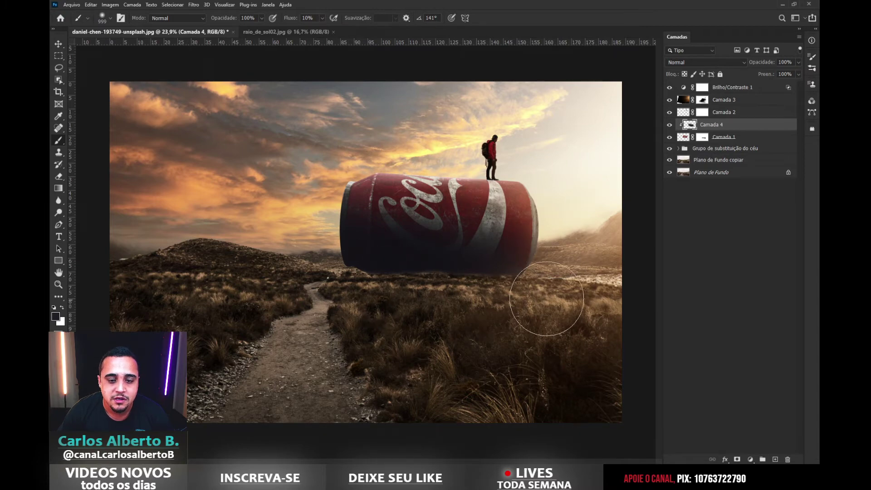
left_click(798, 73)
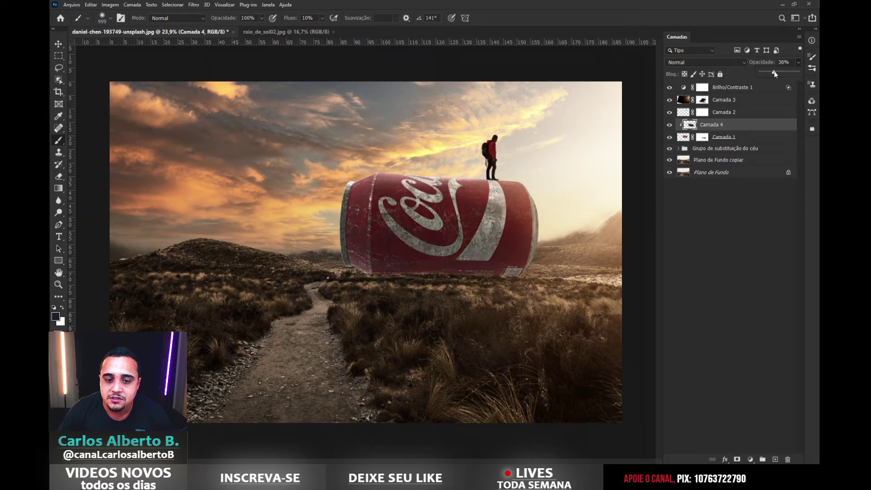
left_click_drag(778, 72, 779, 71)
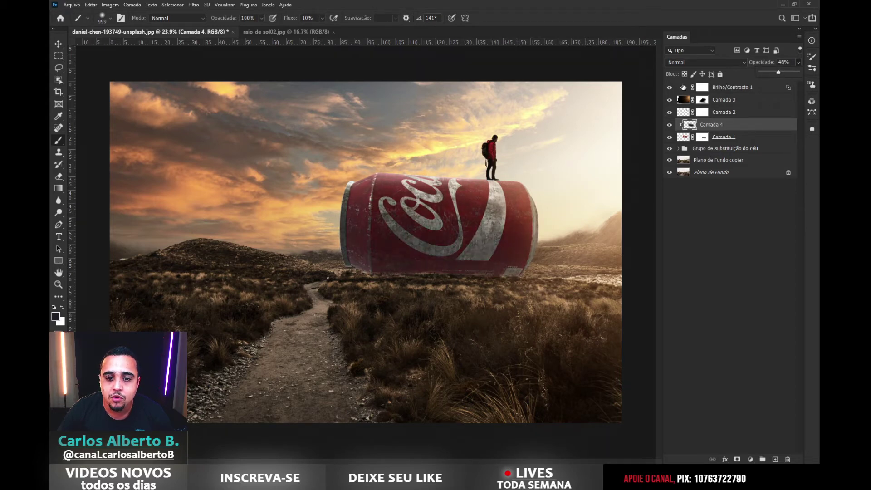
Add a second layer clipped to the can, paint a darker band along its bottom edge with a 572 px brush, and set its opacity to 74%.
left_click(776, 459)
left_click(702, 130, "alt")
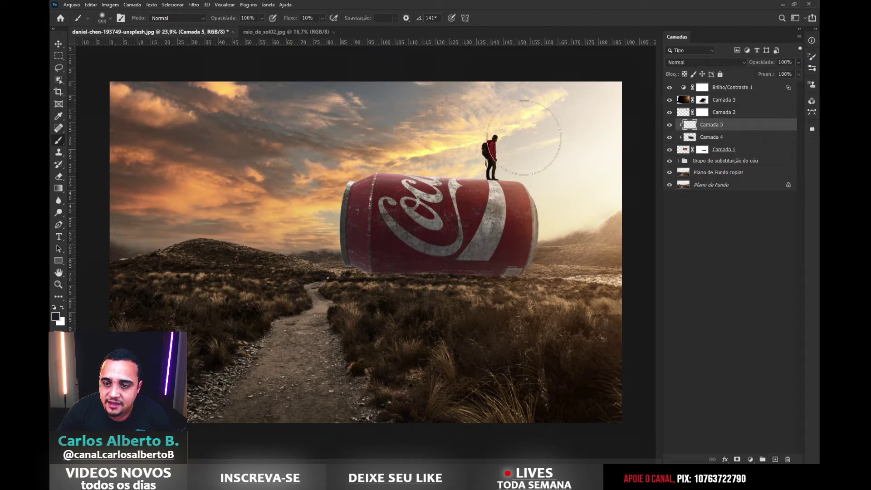
mouse_move(375, 280)
left_mouse_down()
mouse_move(347, 281)
mouse_move(390, 292)
mouse_move(362, 286)
mouse_move(527, 286)
mouse_move(357, 274)
mouse_move(340, 261)
mouse_move(414, 294)
mouse_move(476, 289)
mouse_move(436, 271)
left_mouse_up()
left_click(669, 124)
left_click(669, 124)
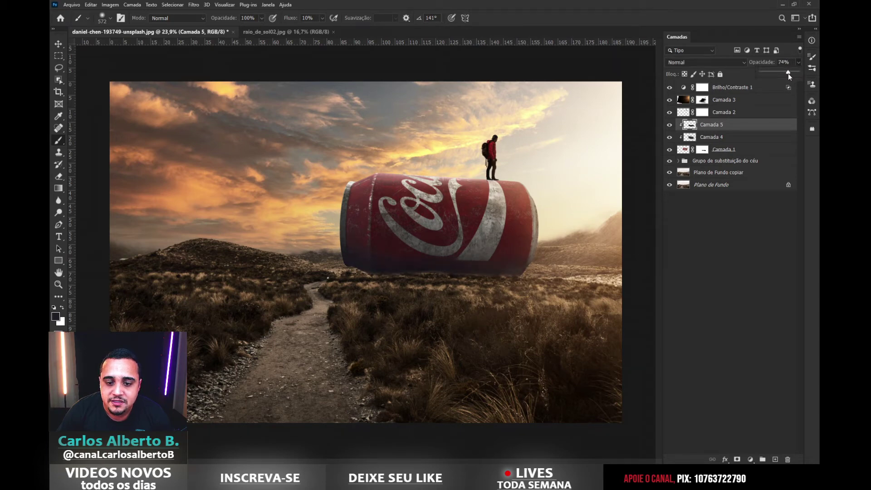
scroll(485, 239, "down", 4)
scroll(485, 240, "up", 4)
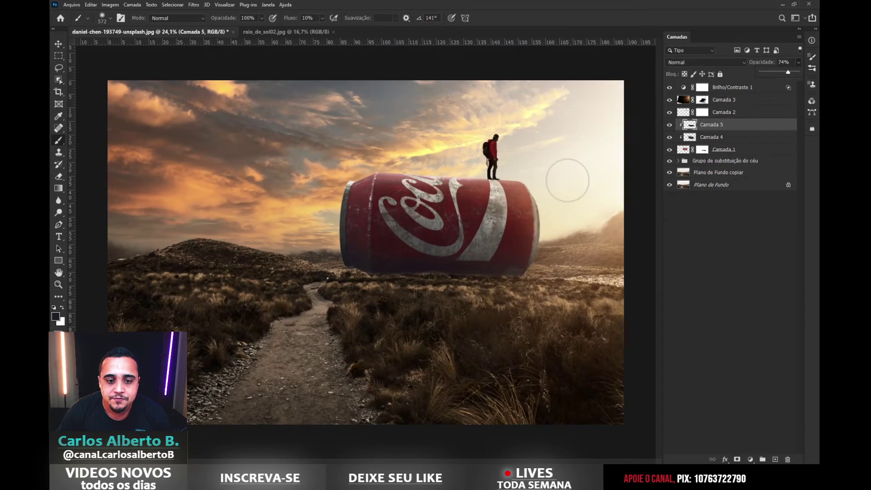
Set the bottom-edge shading layer Camada 5 to the Luz Indireta blend mode and compare the can with and without it.
left_click(684, 63)
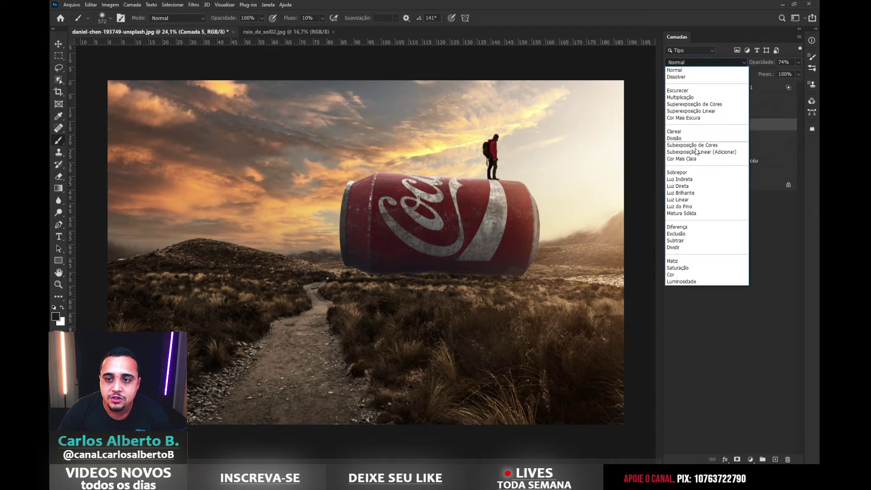
left_click(684, 181)
left_click(669, 125)
left_click(669, 125)
Try the Luz Indireta blend mode on the shading layer Camada 4 and return it to Normal.
left_click(715, 132)
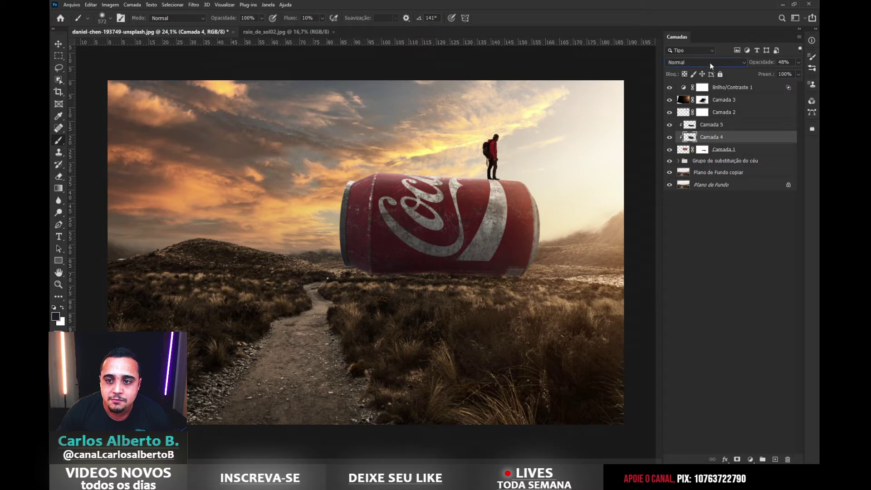
left_click(710, 64)
left_click(683, 180)
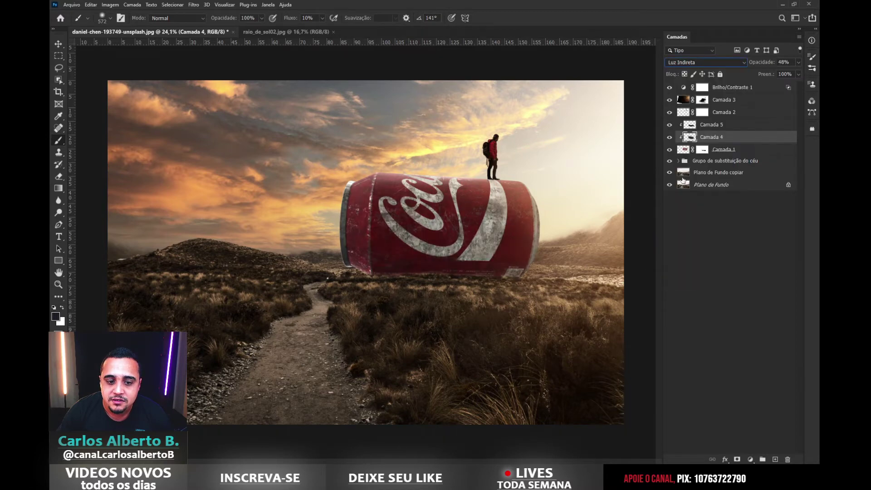
left_click(669, 138)
left_click(668, 138)
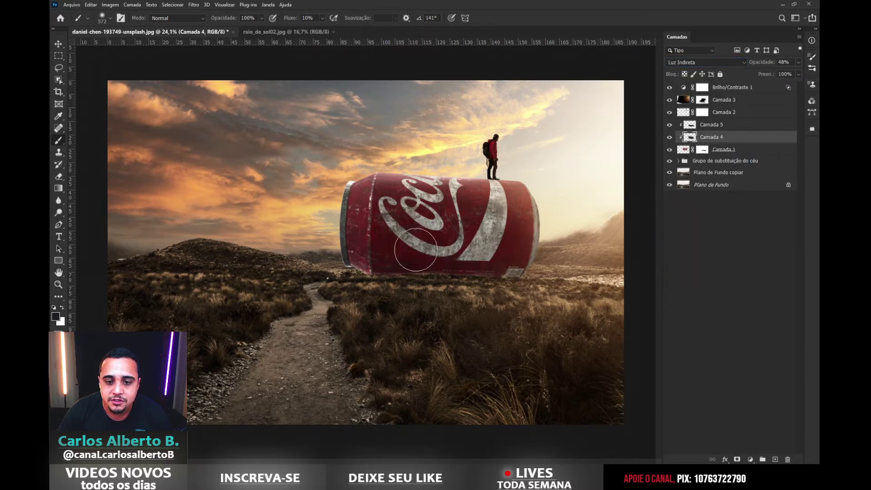
left_click(676, 65)
left_click(679, 63)
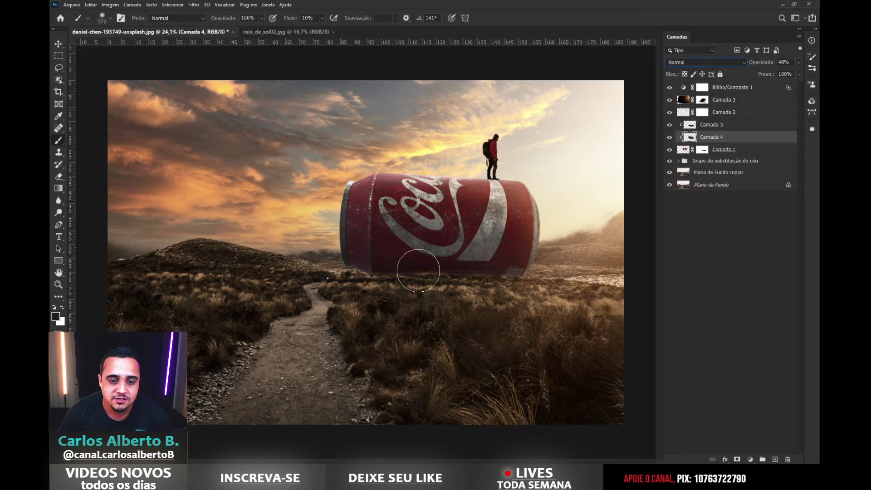
Compare the can with both clipped shading layers, Camada 4 and Camada 5, hidden and shown.
left_click(58, 44)
scroll(521, 217, "down", 3)
scroll(466, 261, "up", 2)
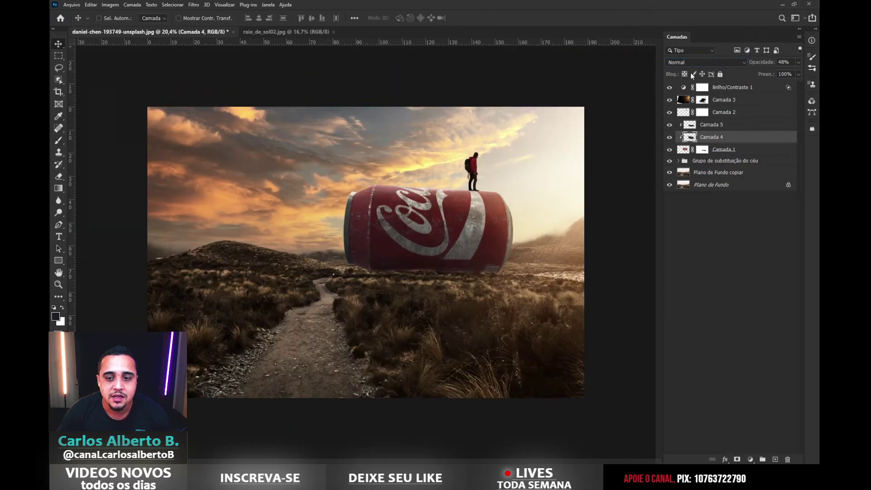
left_click_drag(669, 125, 669, 137)
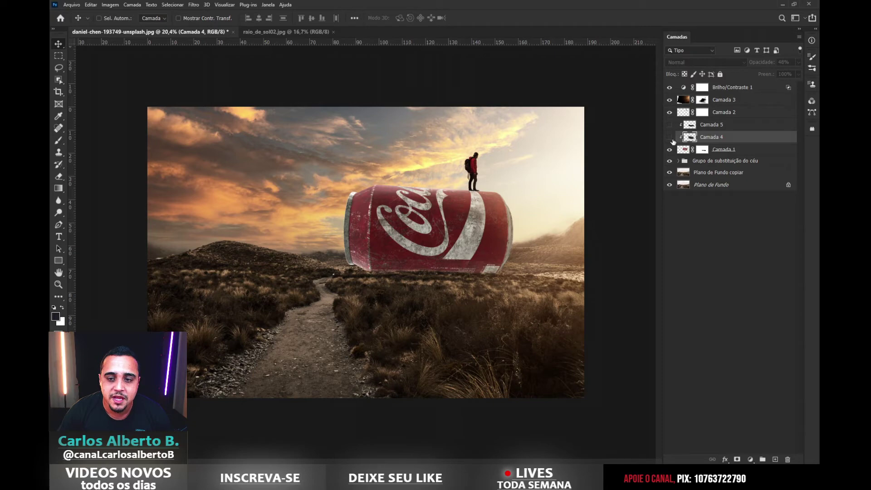
left_click_drag(669, 138, 669, 127)
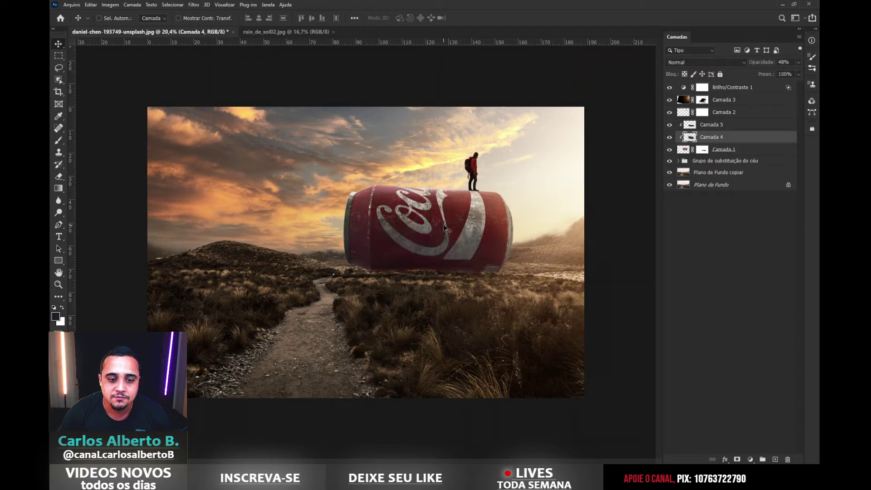
scroll(430, 272, "down", 2)
scroll(430, 271, "up", 3)
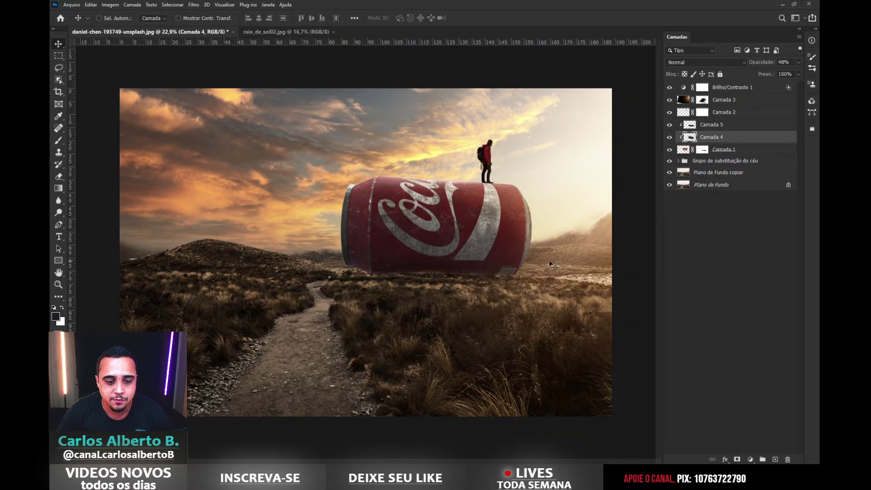
Add a new empty layer directly below the can layer and rename the can layer latinha.
left_click(709, 163)
left_click(725, 149)
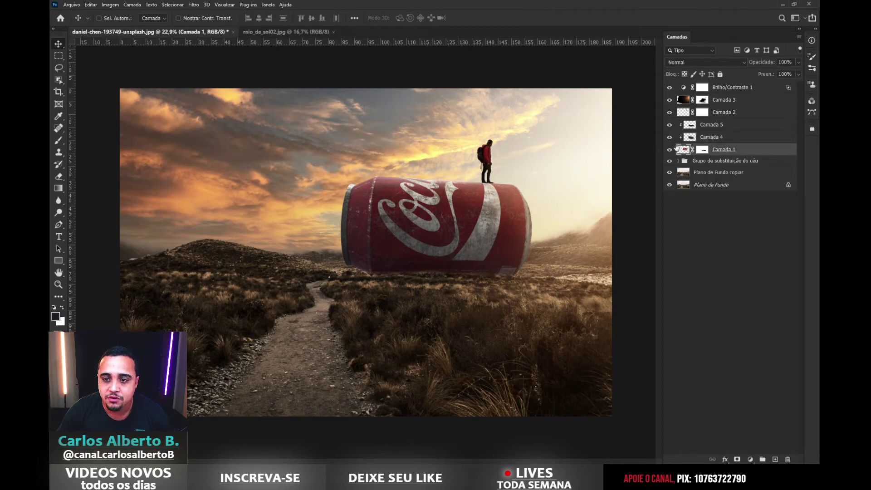
left_click(670, 149)
left_click(669, 149)
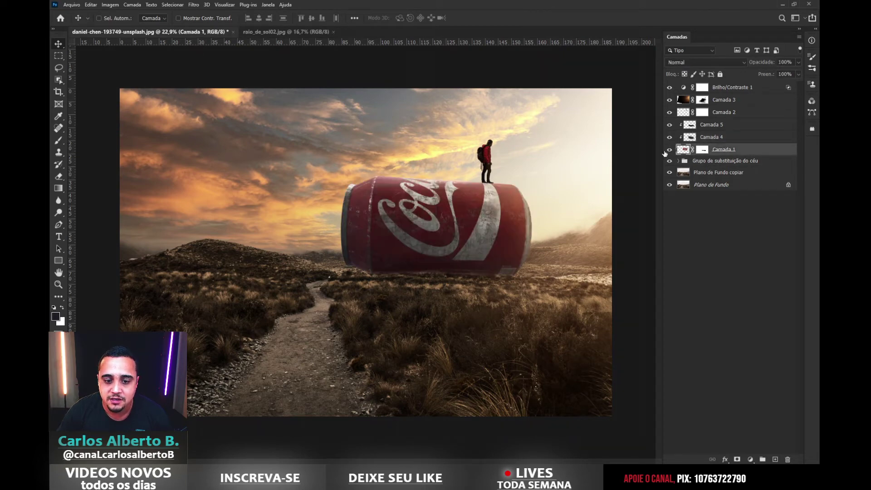
left_click(715, 166)
left_click(775, 459)
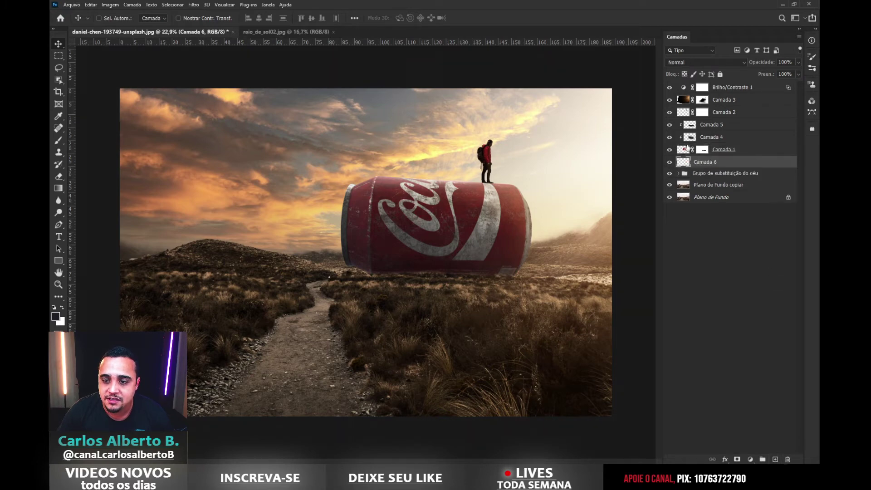
double_click(726, 150)
type("latinha")
key("Return")
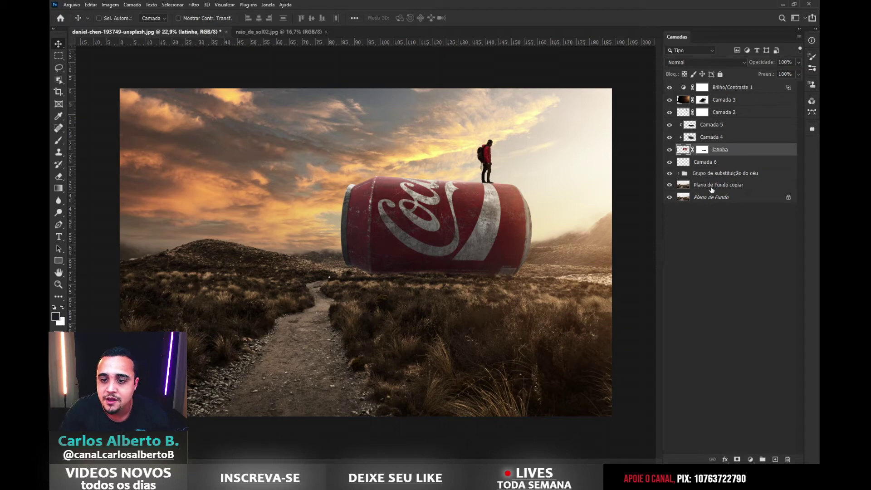
Paint a dark contact shadow on Camada 6 along the ground beneath the can with a 380 px soft brush.
left_click(702, 163)
left_click(59, 140)
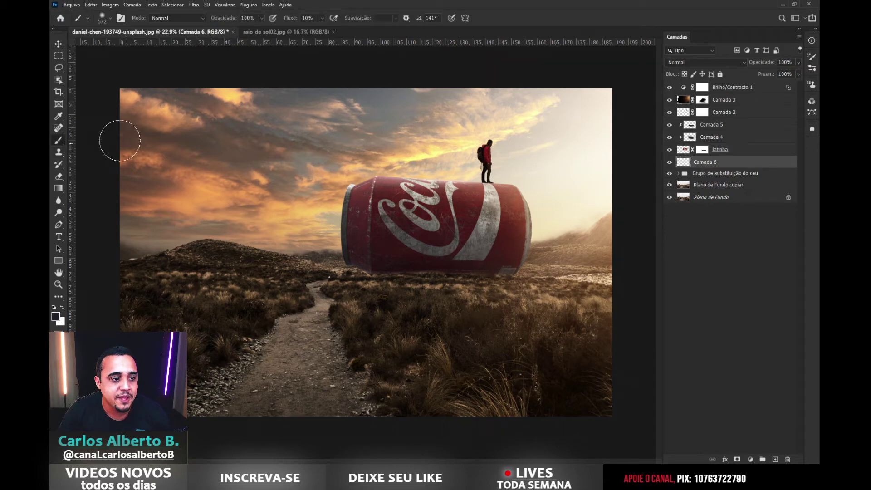
mouse_move(434, 265)
left_mouse_down()
mouse_move(397, 278)
mouse_move(479, 262)
mouse_move(425, 279)
left_mouse_up()
mouse_move(482, 261)
left_mouse_down()
mouse_move(431, 280)
mouse_move(494, 267)
mouse_move(447, 286)
mouse_move(481, 276)
left_mouse_up()
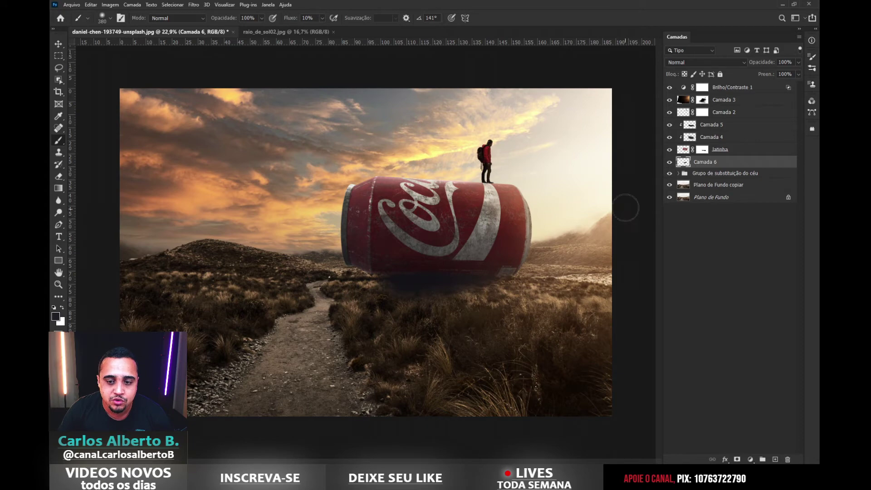
mouse_move(491, 261)
left_mouse_down()
mouse_move(355, 290)
mouse_move(475, 268)
mouse_move(312, 325)
mouse_move(415, 289)
mouse_move(351, 316)
mouse_move(481, 279)
mouse_move(285, 343)
mouse_move(395, 291)
mouse_move(349, 292)
mouse_move(385, 270)
mouse_move(283, 318)
mouse_move(377, 277)
mouse_move(318, 302)
mouse_move(374, 273)
mouse_move(338, 284)
mouse_move(352, 273)
mouse_move(414, 277)
mouse_move(375, 272)
left_mouse_up()
Extend the can's ground shadow diagonally across the path, away from the sun, using a 476 px soft brush.
left_click_drag(341, 297, 390, 293)
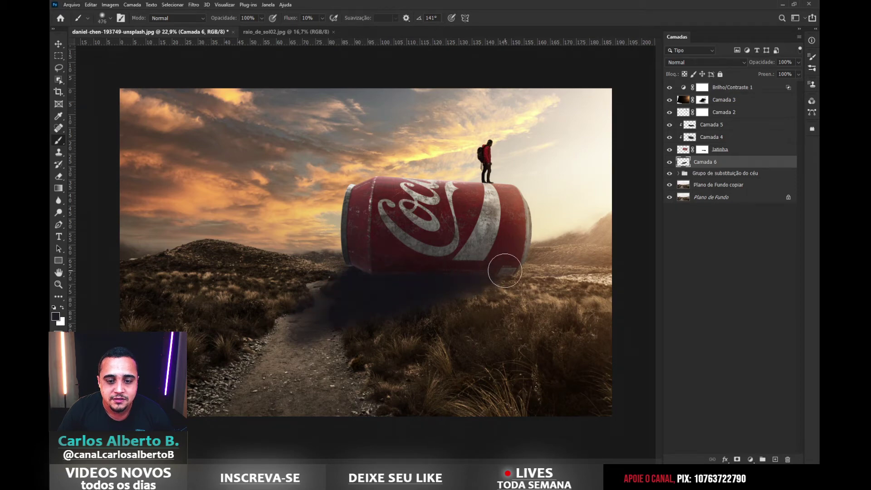
mouse_move(329, 305)
left_mouse_down()
mouse_move(325, 317)
mouse_move(233, 360)
left_mouse_up()
left_click_drag(338, 304, 231, 344)
left_click_drag(321, 318, 257, 348)
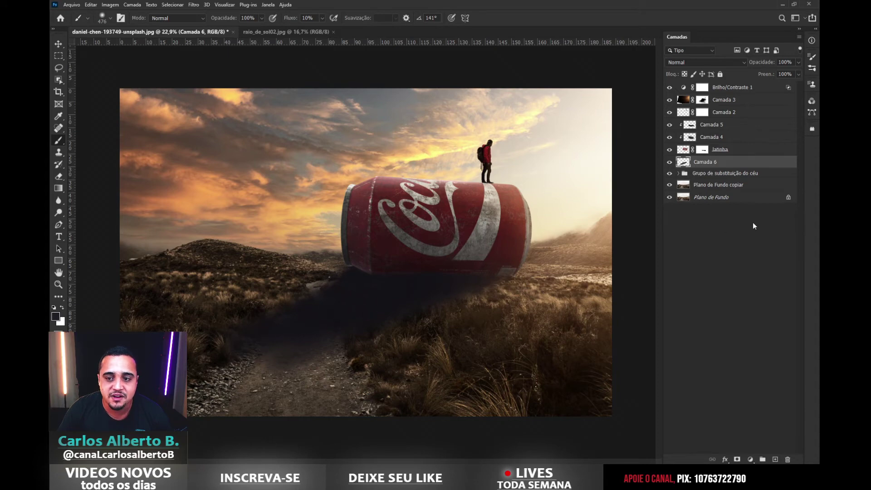
Add a layer mask to Camada 6 and mask out the shadow over the path in black with a large soft brush.
left_click(737, 459)
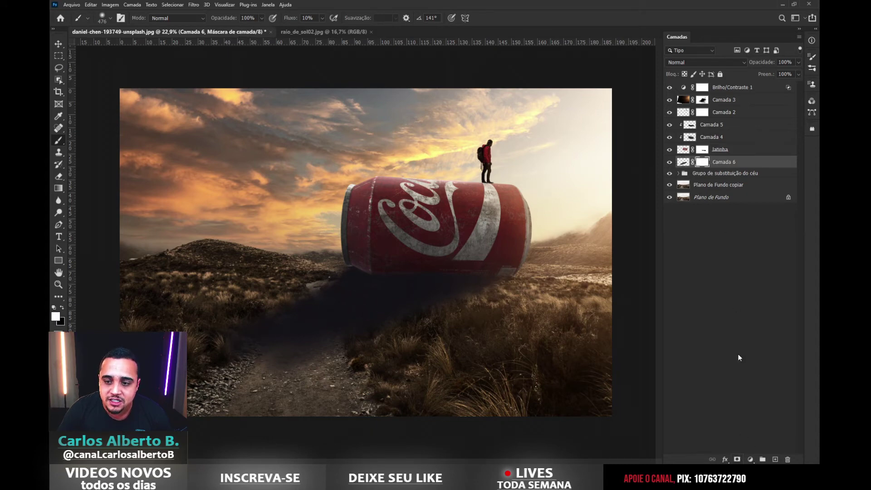
left_click(669, 162)
left_click(670, 162)
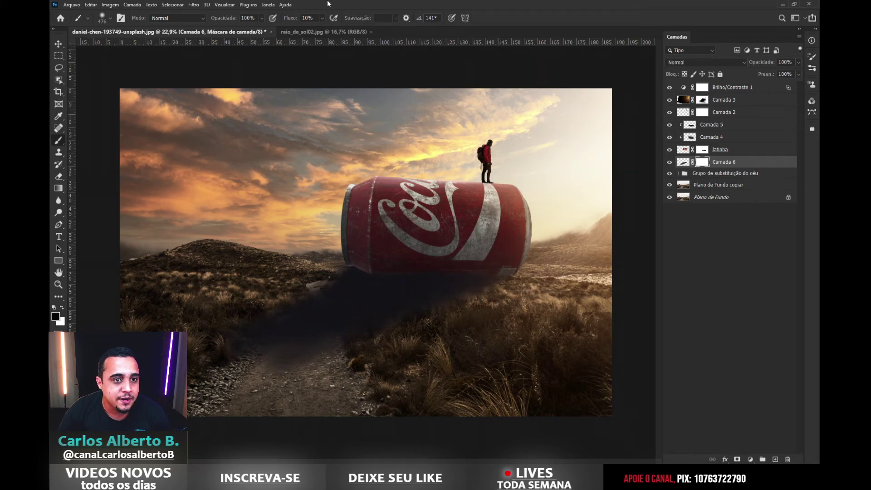
left_click_drag(263, 312, 279, 311)
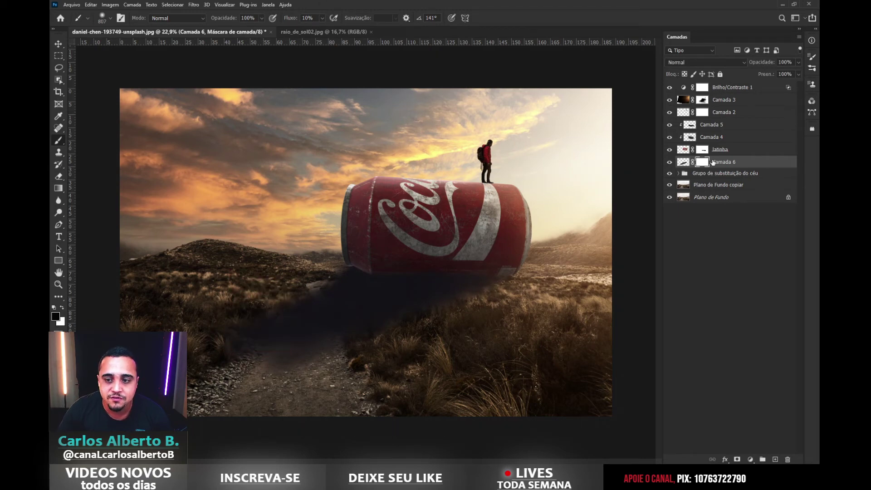
mouse_move(235, 329)
left_mouse_down()
mouse_move(304, 333)
mouse_move(213, 334)
mouse_move(305, 327)
mouse_move(329, 353)
left_mouse_up()
left_click_drag(452, 272, 389, 273)
Refine the Camada 6 mask beneath the can and along the path edge, alternating white and black paint.
key("x")
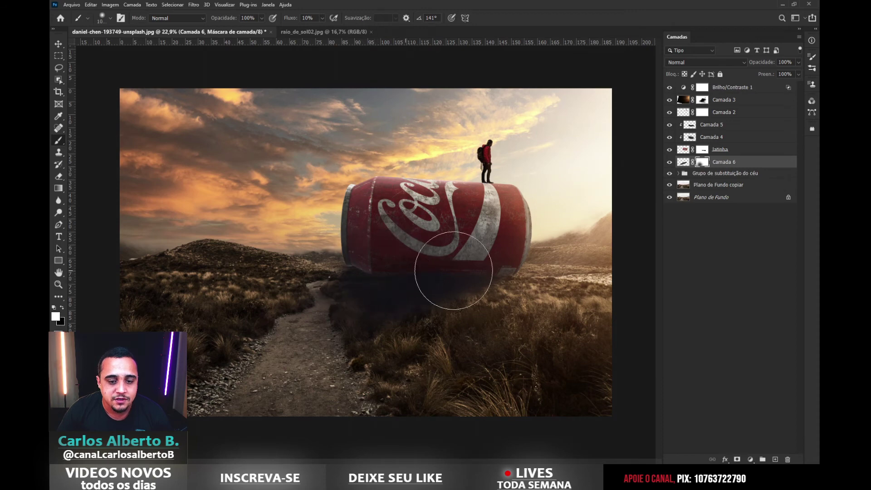
key("x")
left_click_drag(324, 333, 318, 331)
key("x")
left_click_drag(271, 348, 287, 350)
key("x")
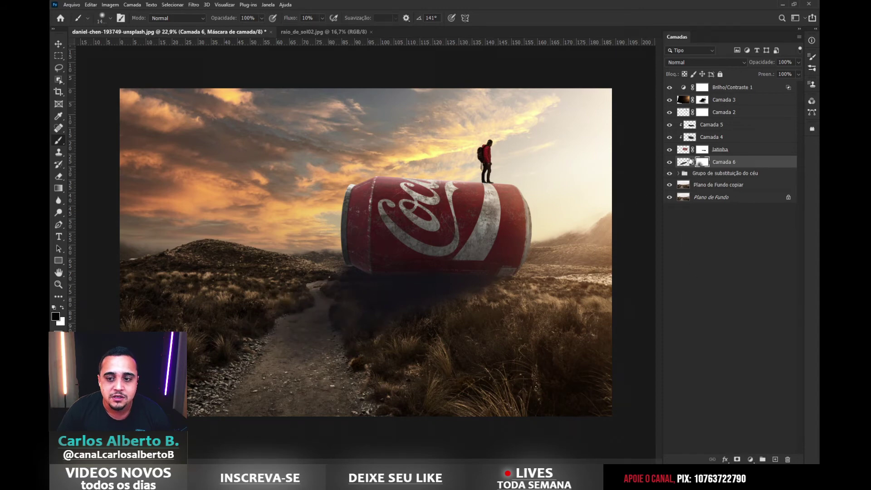
Lower the ground shadow layer Camada 6 to 67% opacity, comparing the image with it hidden and shown.
left_click(669, 162)
left_click(670, 162)
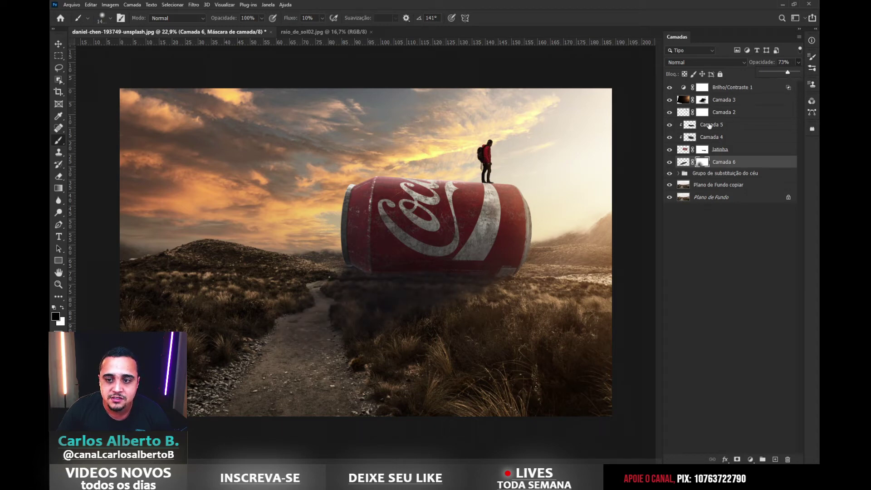
left_click(670, 162)
left_click(669, 163)
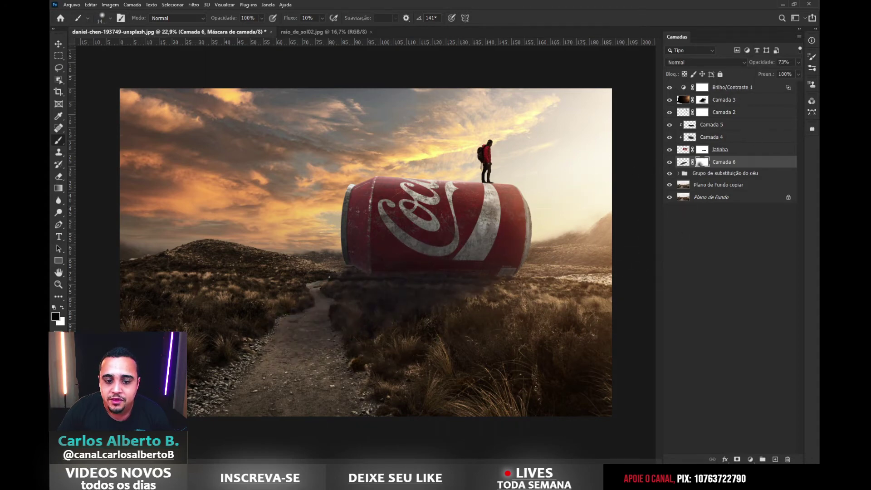
left_click(669, 161)
left_click(669, 162)
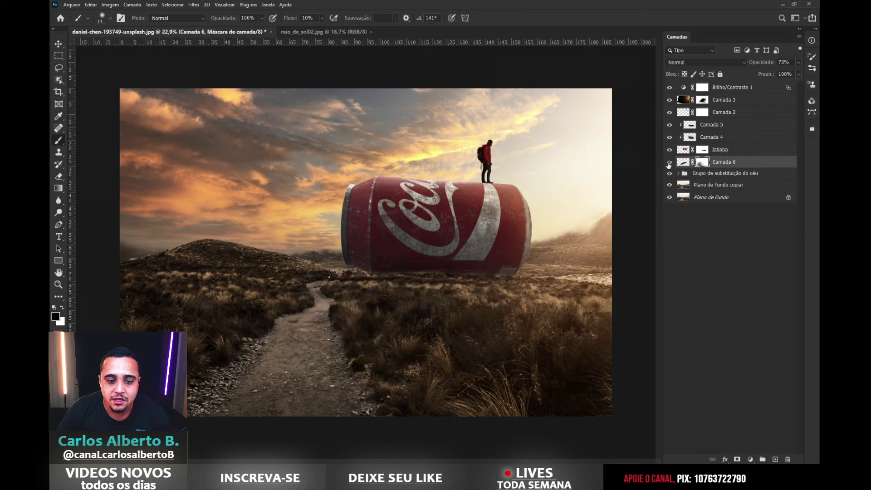
left_click(797, 72)
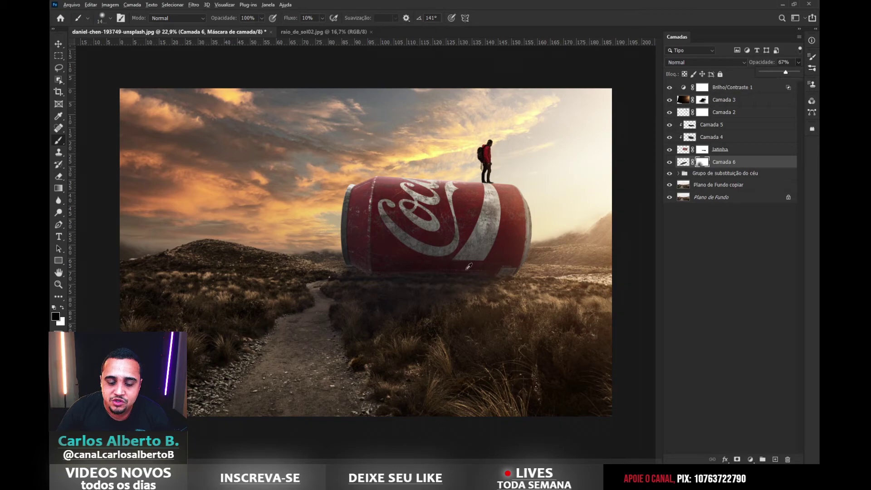
Paint a dark contact shadow along the can's underside on a new layer above Camada 6 and set its opacity to 86%.
scroll(477, 274, "up", 5)
left_click_drag(476, 249, 389, 254)
left_click(776, 460)
left_click_drag(282, 229, 245, 231)
mouse_move(230, 264)
left_mouse_down()
mouse_move(307, 270)
mouse_move(285, 267)
mouse_move(332, 255)
mouse_move(288, 274)
mouse_move(393, 250)
mouse_move(359, 268)
mouse_move(409, 242)
mouse_move(458, 256)
mouse_move(383, 294)
mouse_move(490, 263)
mouse_move(505, 268)
mouse_move(491, 274)
mouse_move(517, 270)
mouse_move(493, 285)
mouse_move(553, 264)
mouse_move(490, 293)
mouse_move(422, 307)
mouse_move(418, 296)
mouse_move(312, 293)
mouse_move(416, 286)
left_mouse_up()
right_click(511, 263, "alt")
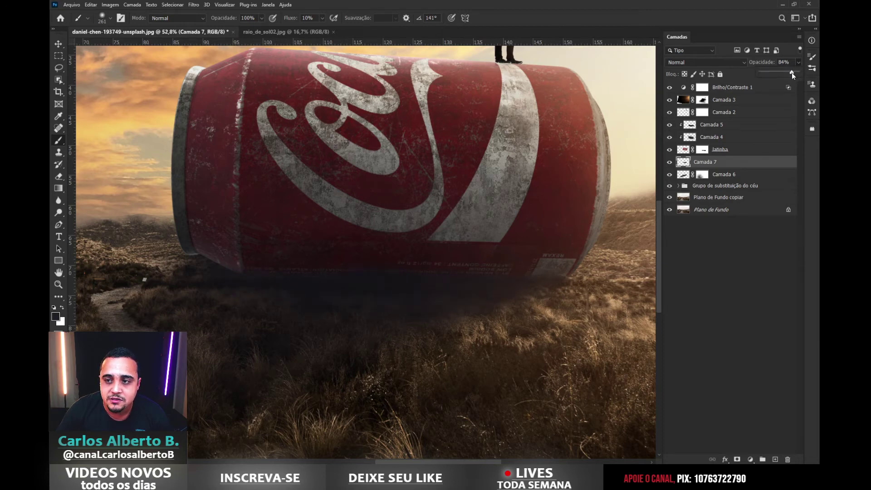
Compare the can with the Camada 7 contact shadow hidden and shown, and examine the shadow in the whole composite.
left_click(669, 163)
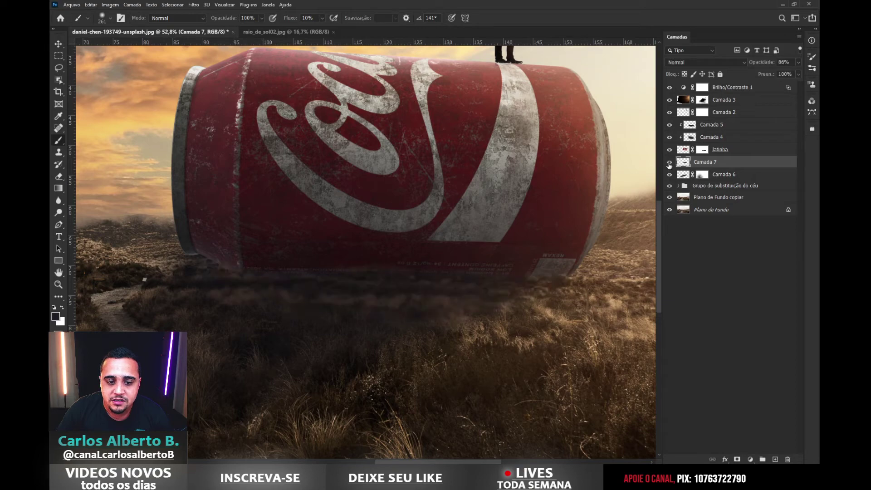
left_click(669, 162)
key("ctrl+0")
scroll(414, 311, "up", 3)
scroll(459, 288, "down", 3)
scroll(491, 249, "up", 2)
scroll(491, 249, "down", 2)
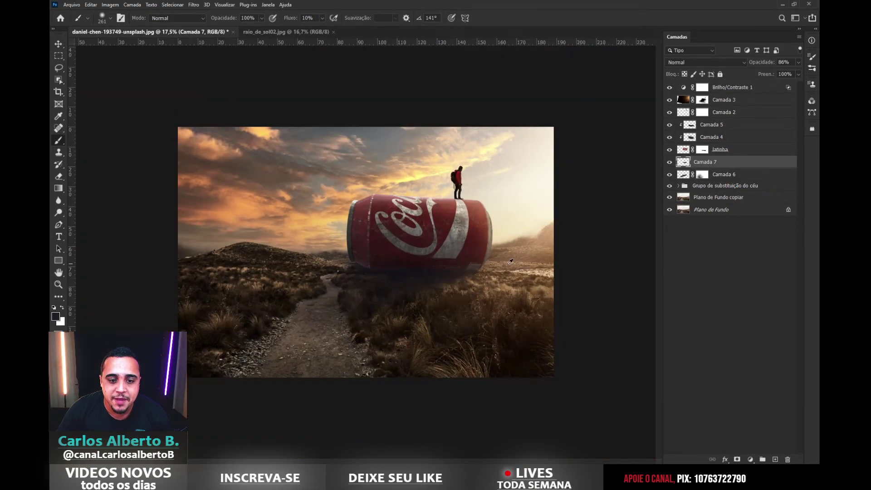
scroll(545, 230, "up", 2)
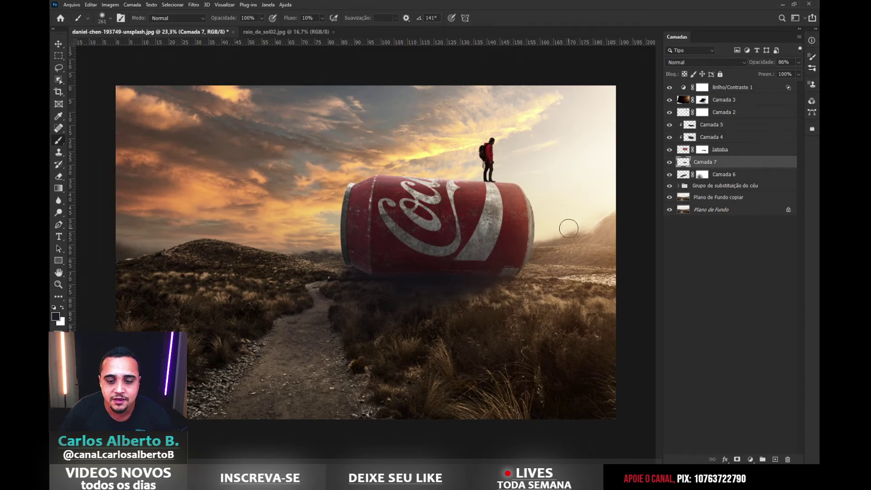
Add a new empty layer directly above the hiker layer Camada 2 and clip it to the hiker.
scroll(473, 181, "up", 3)
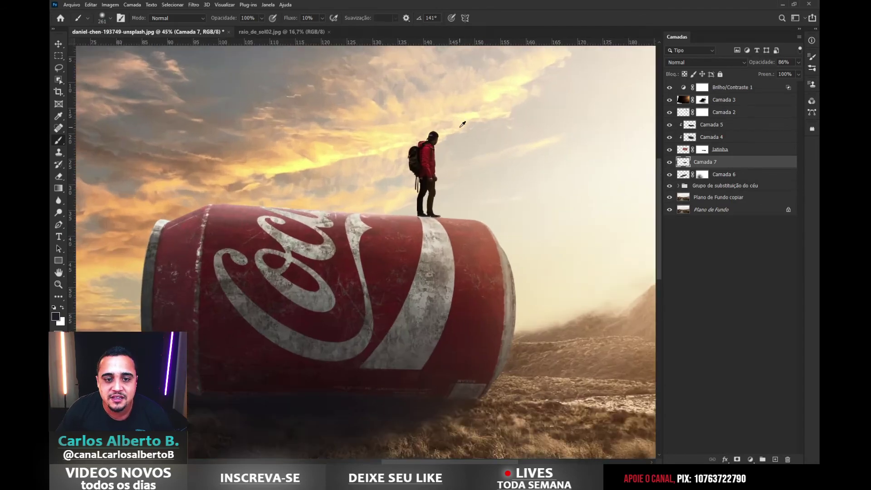
scroll(462, 124, "up", 3)
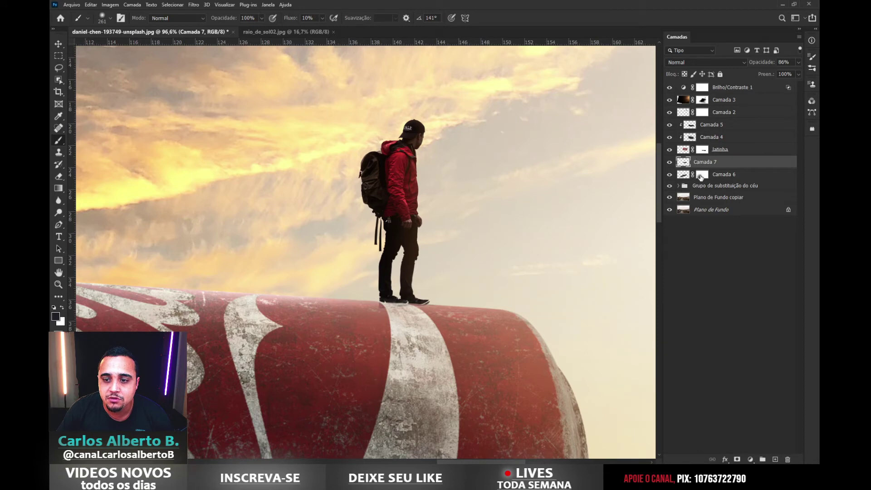
left_click(721, 103)
left_click(724, 112)
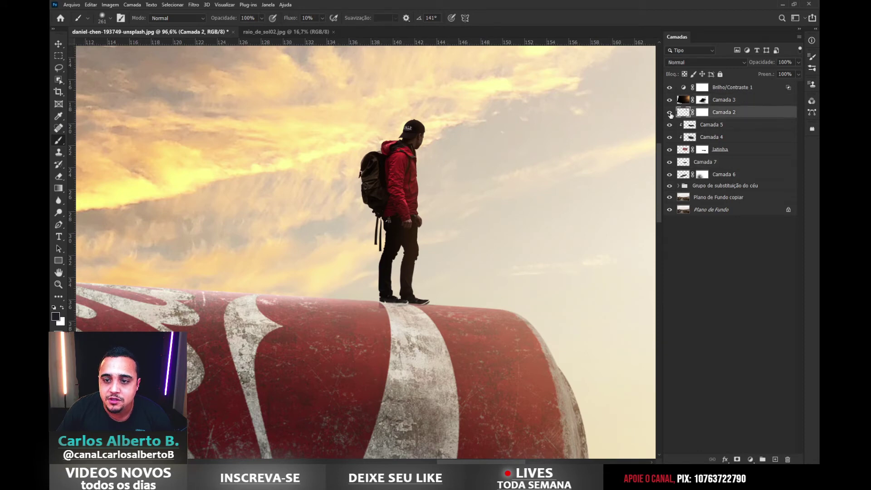
left_click(774, 458)
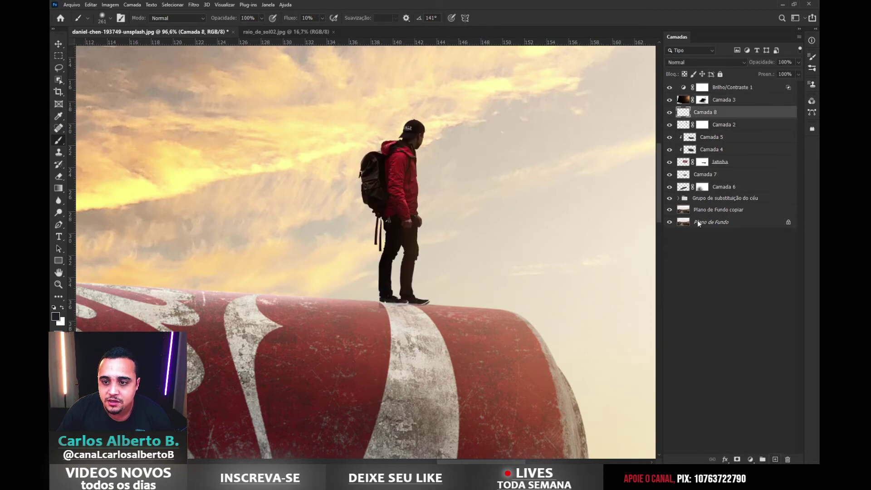
left_click(711, 116, "alt")
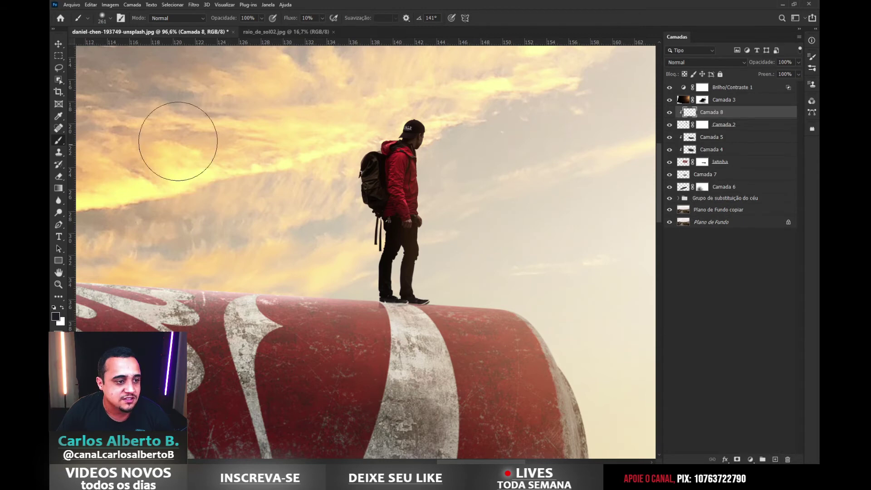
Set the clipped layer Camada 8 to Luz Indireta blending and make white the foreground colour.
left_click_drag(419, 158, 391, 152)
scroll(449, 161, "up", 3)
key("x")
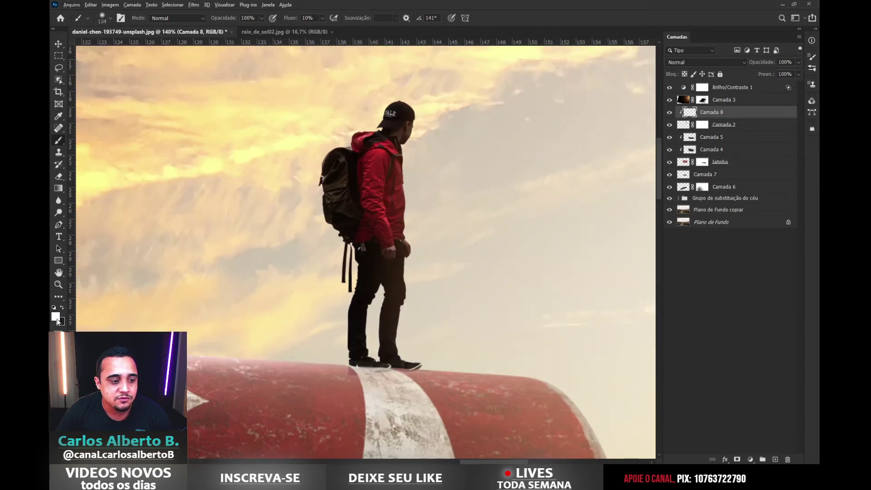
left_click(704, 62)
left_click(680, 179)
scroll(421, 137, "right", 2)
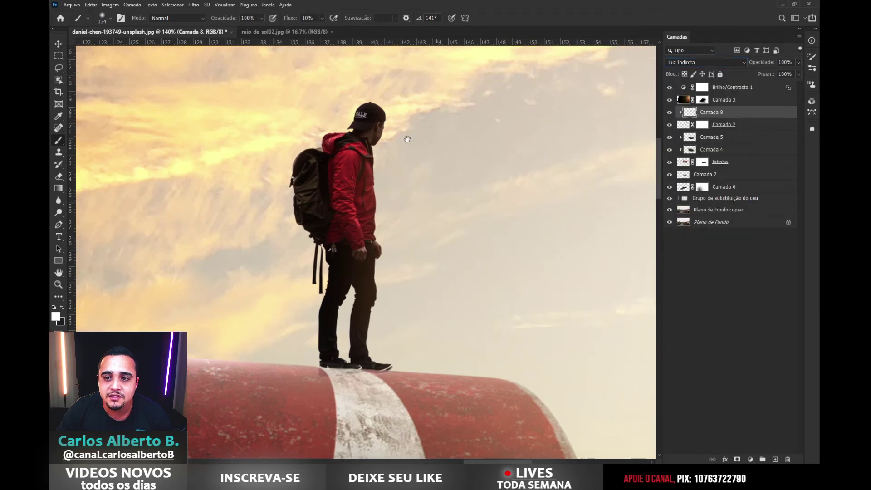
Paint white highlights on the hiker's sun-facing side, jacket and legs on Camada 8 with a small soft brush at 100% flow.
left_click_drag(333, 29, 362, 29)
mouse_move(379, 161)
left_mouse_down()
mouse_move(385, 273)
mouse_move(396, 278)
mouse_move(395, 312)
mouse_move(379, 300)
mouse_move(386, 326)
mouse_move(385, 302)
mouse_move(379, 377)
mouse_move(390, 323)
mouse_move(374, 410)
mouse_move(388, 421)
left_mouse_up()
scroll(385, 163, "up", 3)
left_click_drag(355, 266, 351, 265)
mouse_move(344, 223)
left_mouse_down()
mouse_move(359, 273)
mouse_move(341, 205)
mouse_move(358, 175)
left_mouse_up()
left_click_drag(374, 112, 405, 125)
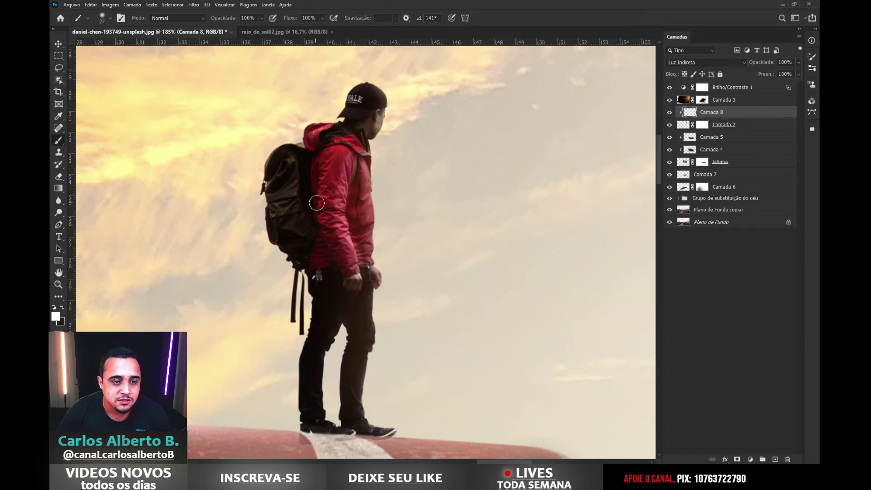
Lower the hiker's highlight layer Camada 8 to 67% opacity.
scroll(398, 184, "down", 5)
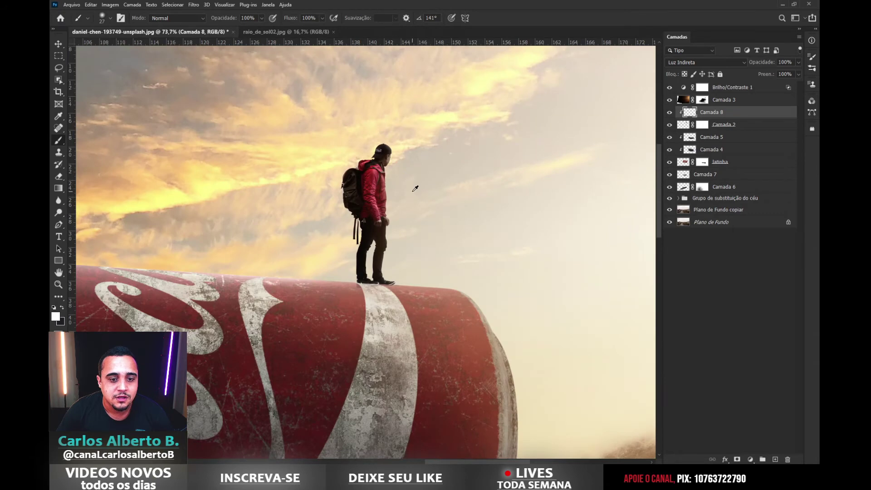
scroll(461, 242, "down", 3)
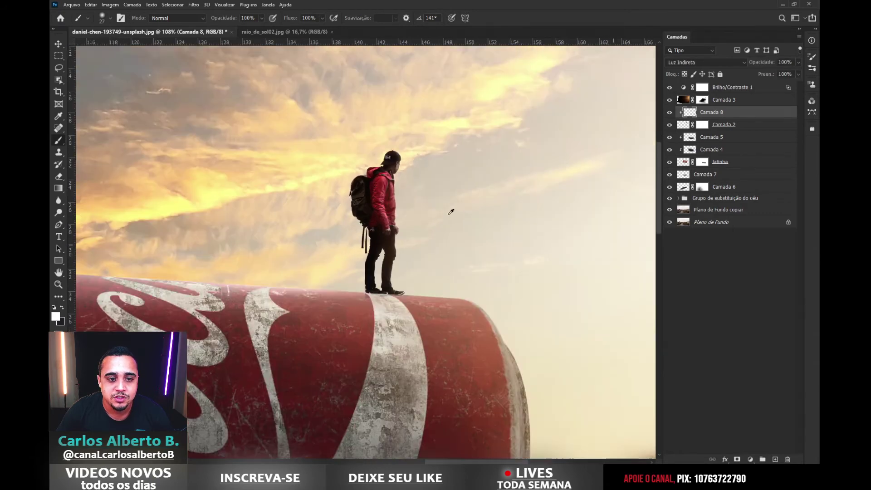
left_click(798, 62)
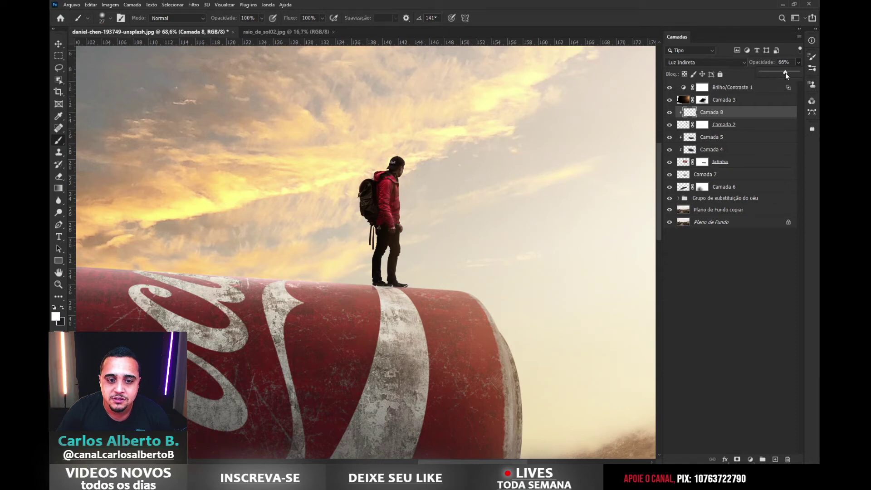
left_click(713, 119)
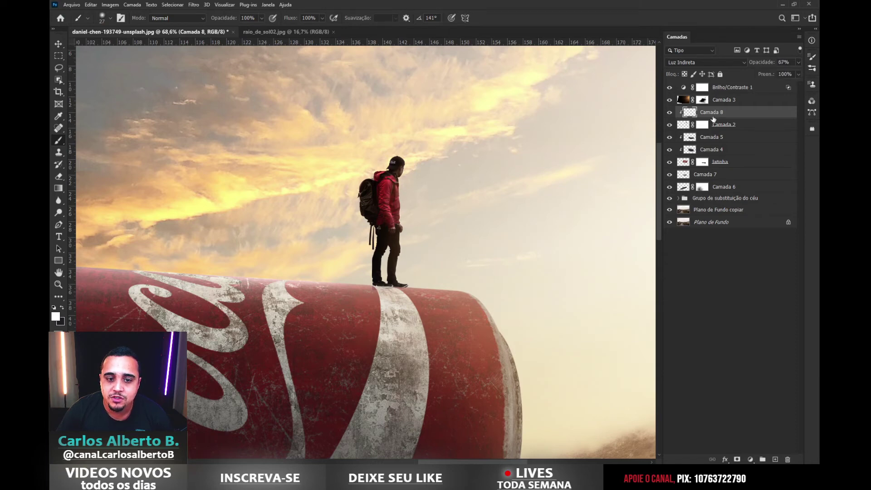
Add a new layer above Camada 8, clip it to the hiker and make the dark colour the foreground.
left_click(775, 459)
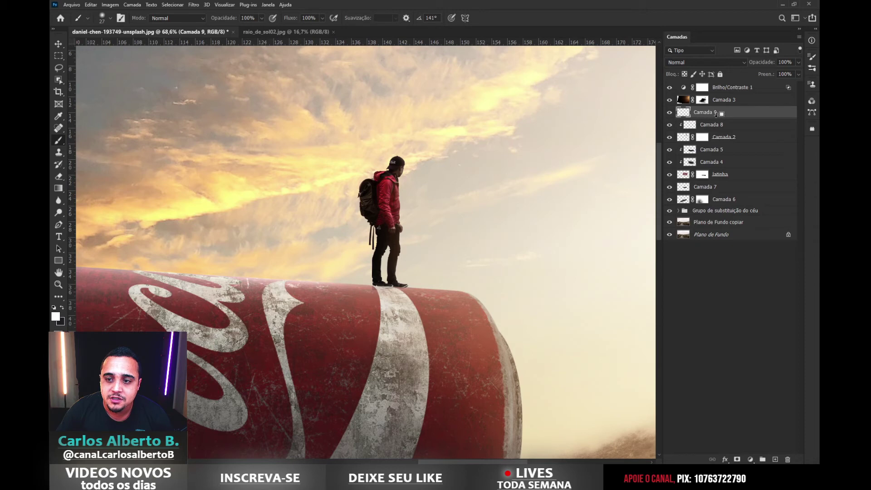
left_click(721, 115, "alt")
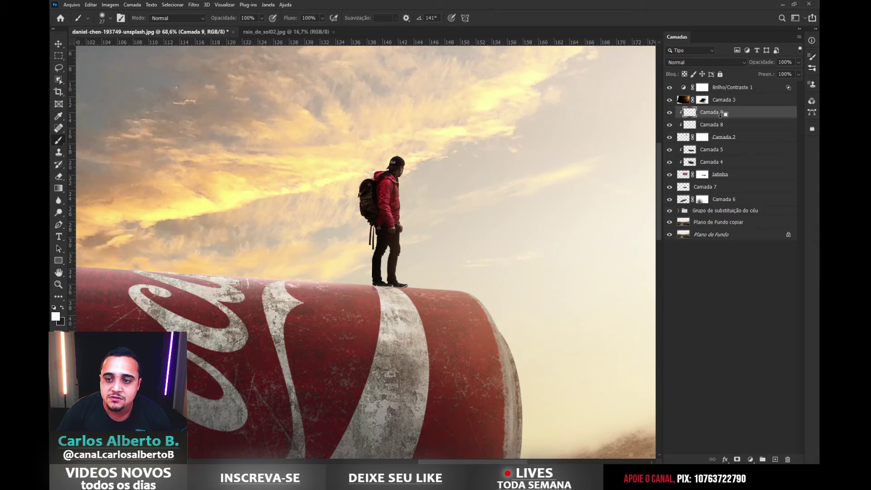
scroll(381, 193, "up", 3)
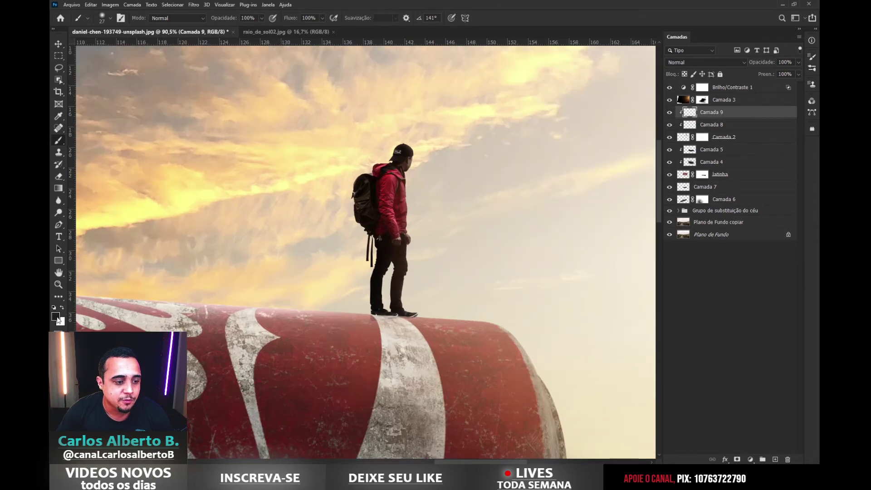
scroll(408, 229, "up", 2)
Try darkening the back of the hiker's jacket with a 45 px brush at 100% flow and undo the stroke.
key("bracketleft")
key("bracketleft")
mouse_move(368, 152)
left_mouse_down()
mouse_move(365, 206)
mouse_move(374, 220)
left_mouse_up()
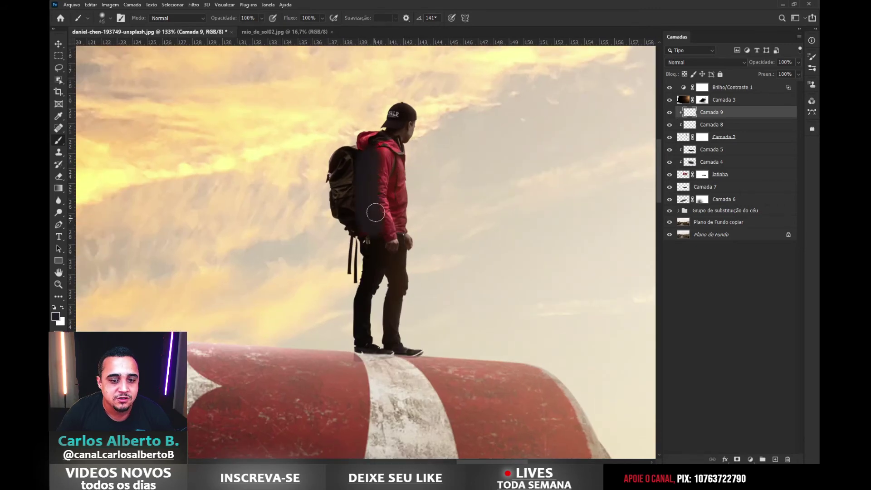
key("ctrl+z")
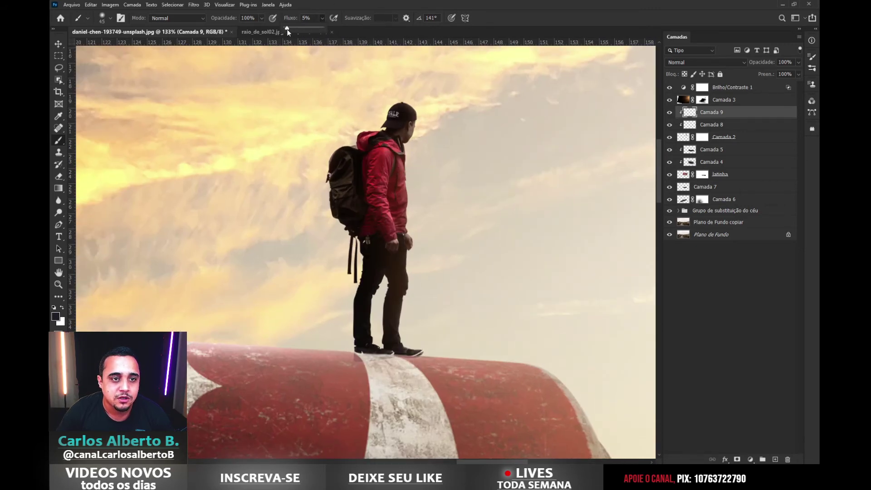
Shade the hiker's back, backpack and hood on Camada 9 with a dark soft brush of 19 to 30 px at 10% flow.
key("bracketleft")
key("bracketleft")
key("bracketleft")
key("bracketleft")
key("bracketleft")
key("bracketleft")
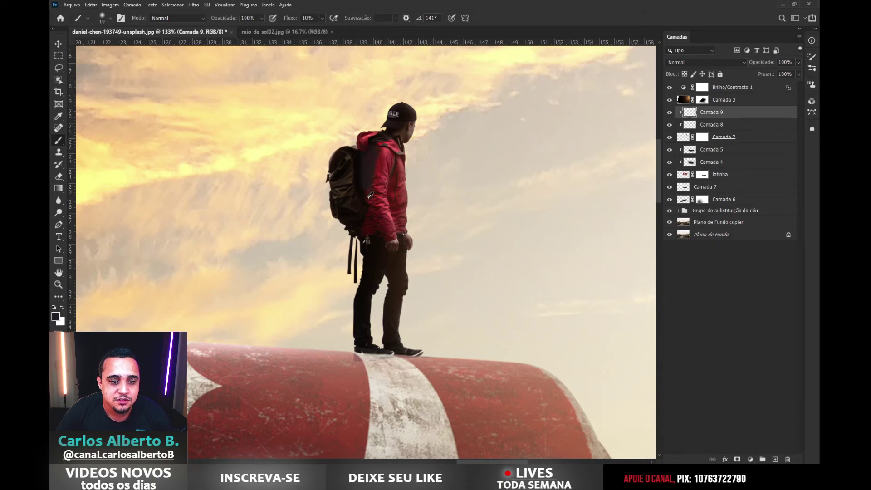
left_click_drag(368, 234, 374, 281)
left_click_drag(394, 176, 397, 232)
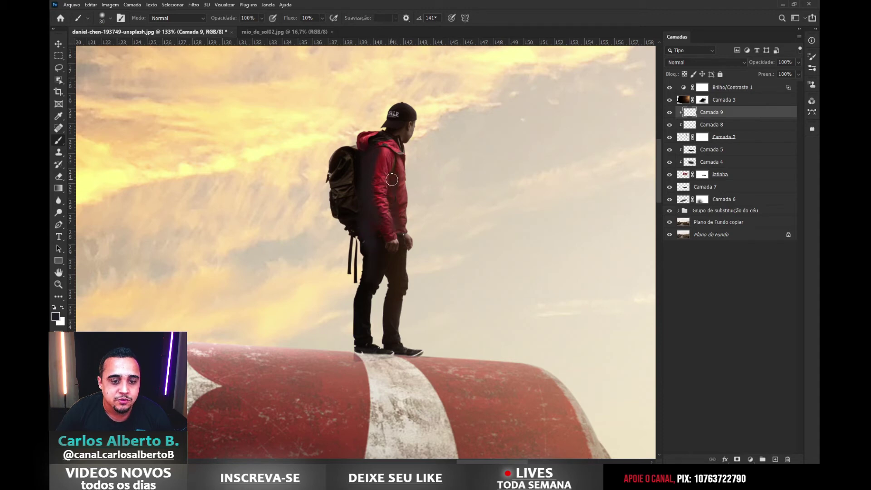
left_click_drag(395, 130, 383, 142)
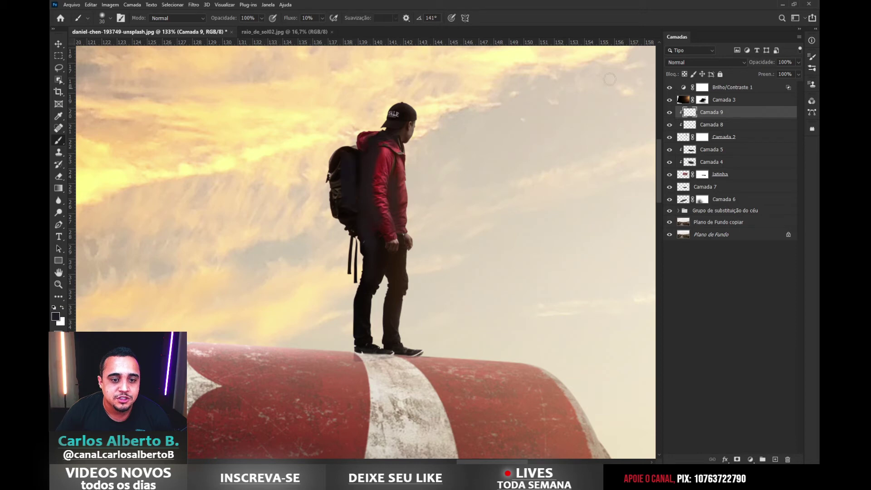
Lower the hiker's shading layer Camada 9 to 32% opacity and check it in the whole composite.
left_click_drag(789, 73, 762, 74)
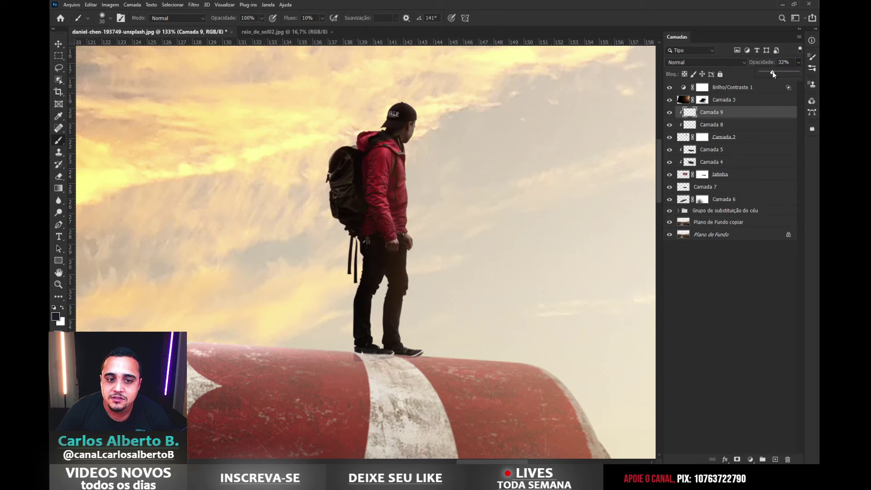
scroll(471, 167, "down", 19)
scroll(543, 191, "up", 3)
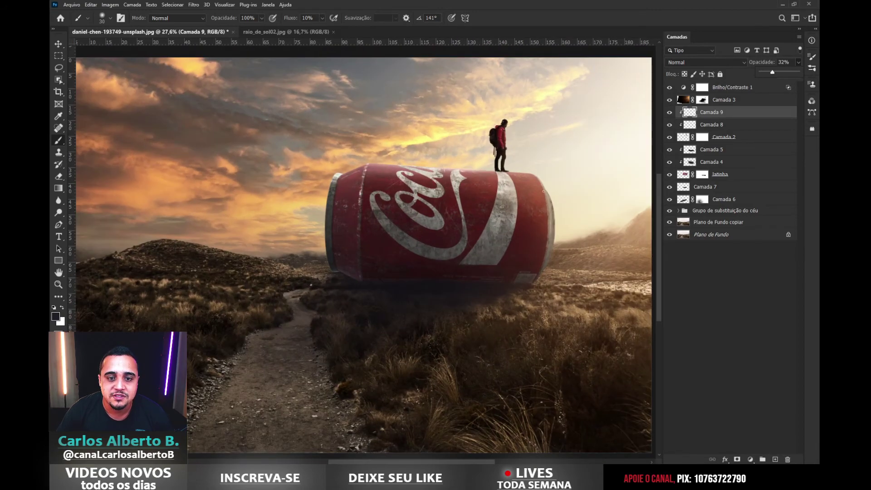
Compare the composite with the original photo by isolating the Plano de Fundo layer and restoring the others.
scroll(503, 192, "down", 1)
scroll(520, 211, "up", 1)
scroll(542, 198, "down", 1)
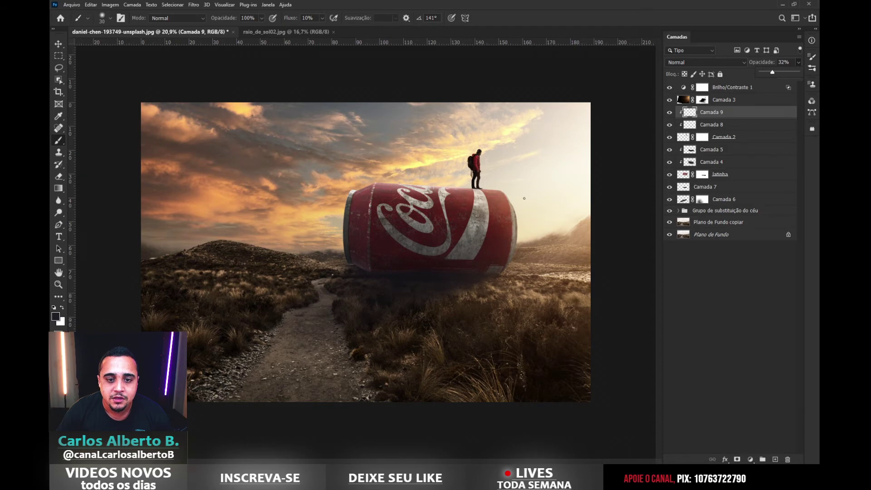
scroll(572, 194, "up", 1)
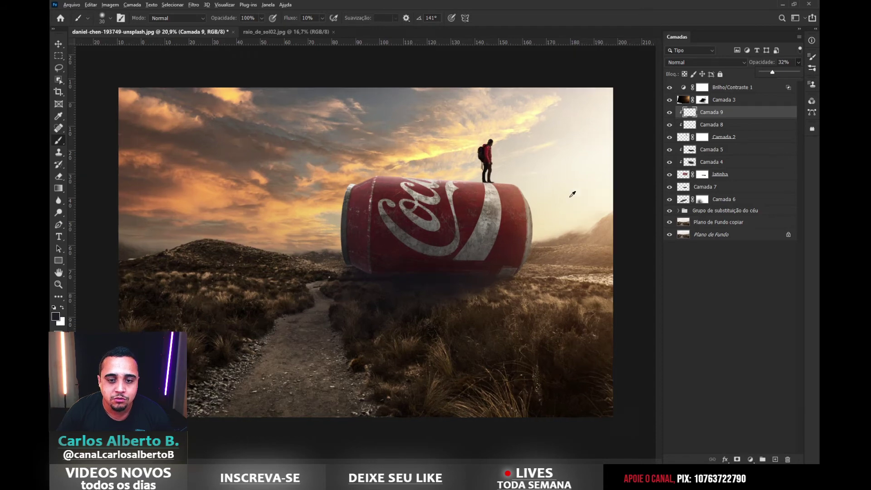
left_click(669, 236)
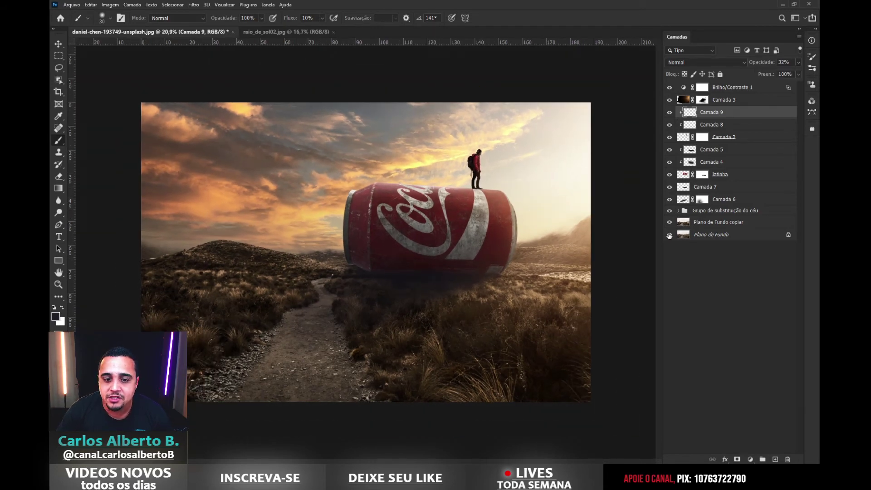
left_click(668, 236, "alt")
left_click(669, 236, "alt")
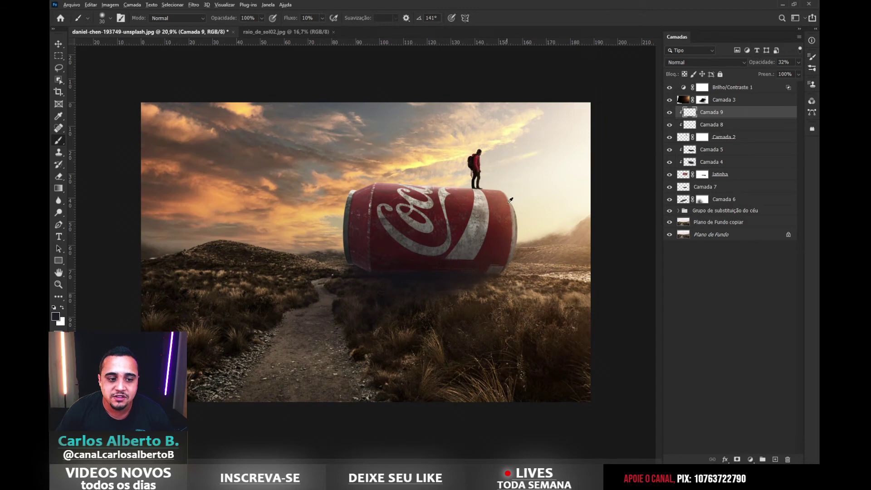
scroll(507, 195, "up", 2)
Add a colour lookup adjustment above Brilho/Contraste 1 at 50% opacity with the Crisp_Warm.look 3D LUT.
left_click(723, 91)
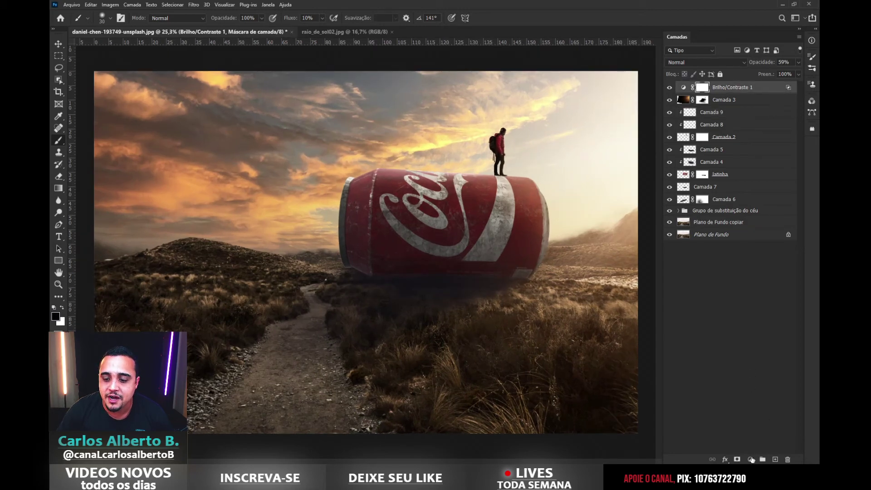
left_click(751, 459)
left_click(762, 418)
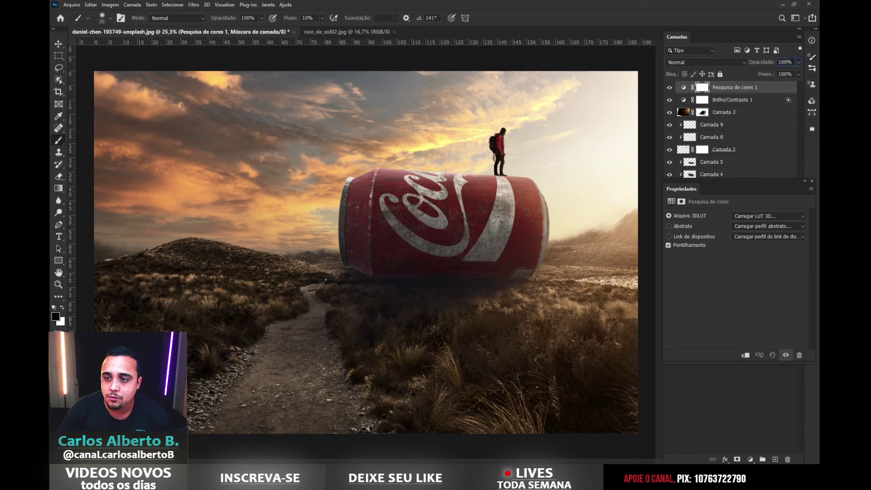
type("50")
key("Return")
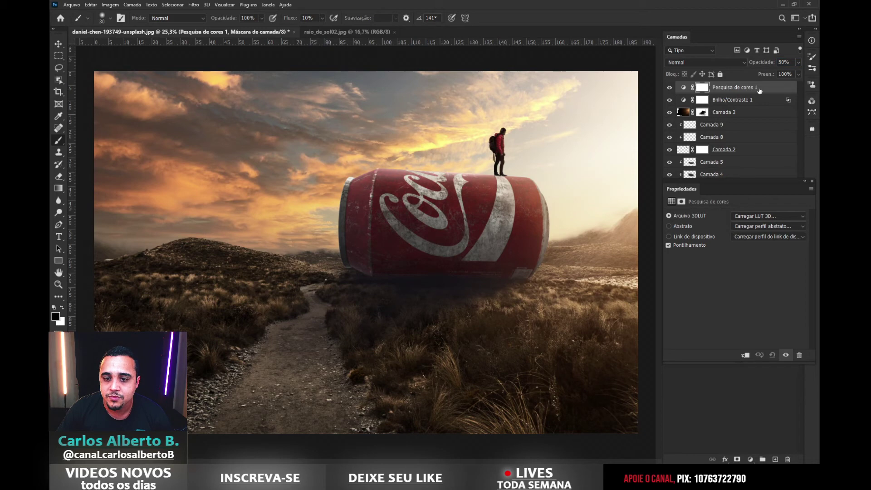
left_click(756, 217)
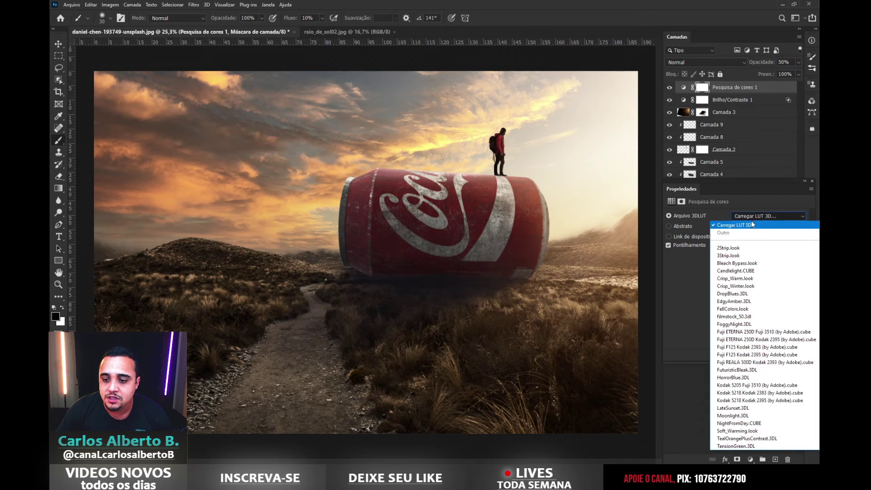
left_click(732, 283)
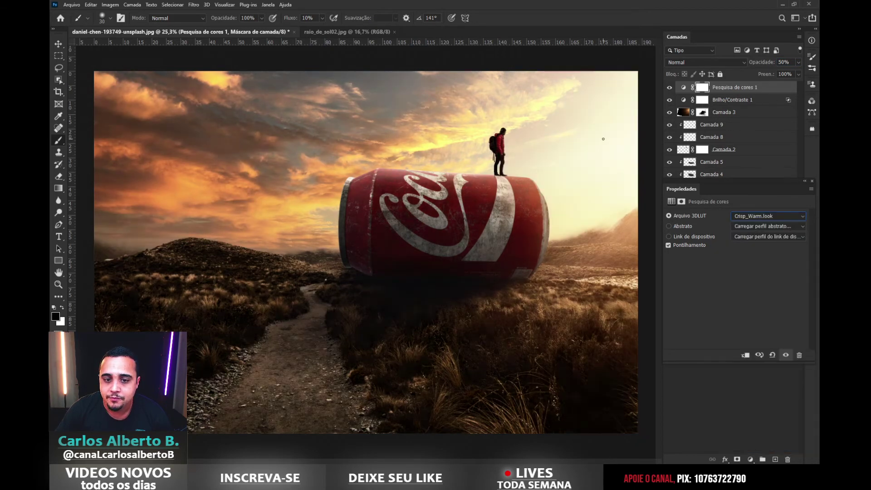
Compare the image with and without the colour lookup and lower its opacity to 32%.
left_click(58, 44)
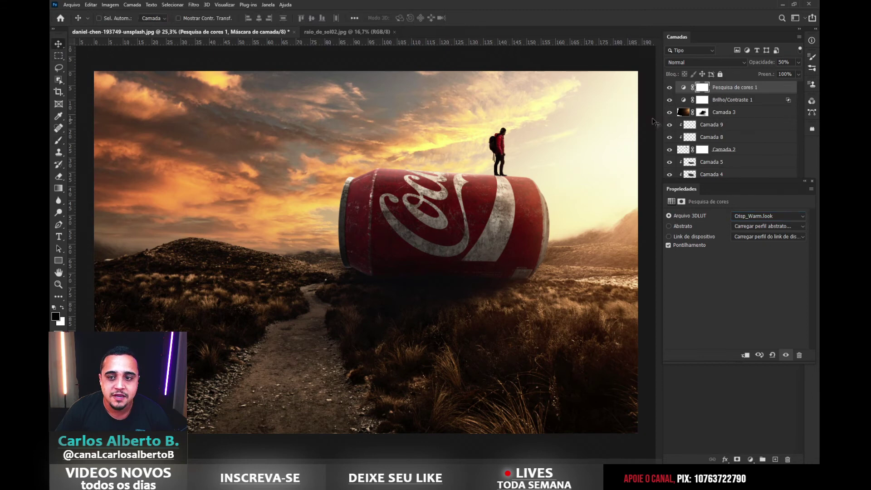
left_click(669, 87)
left_click(669, 87)
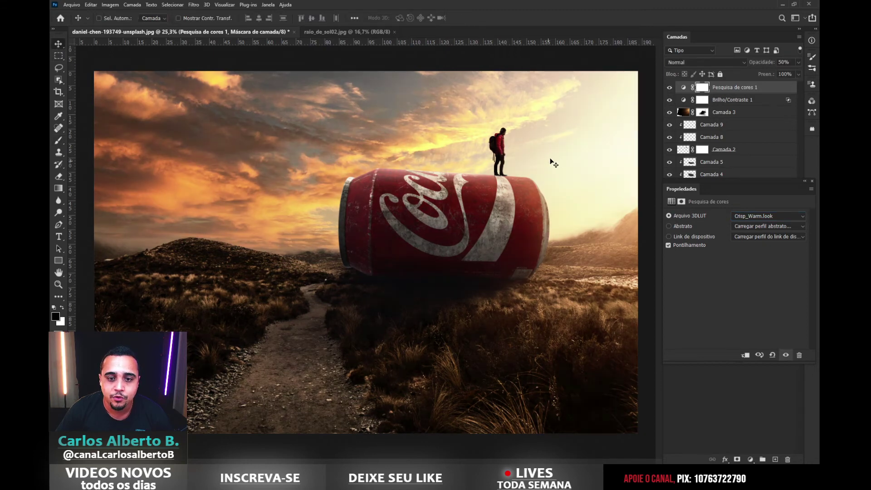
left_click(799, 62)
left_click_drag(780, 73, 777, 73)
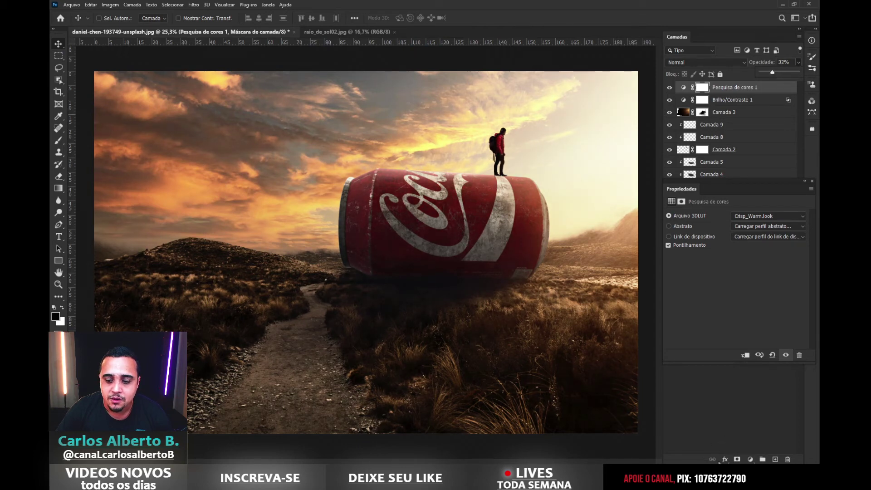
Try protecting the shadows from the colour lookup with a split underlying-layer blend range of 58/115 and compare the effect.
left_click(724, 460)
left_click(743, 384)
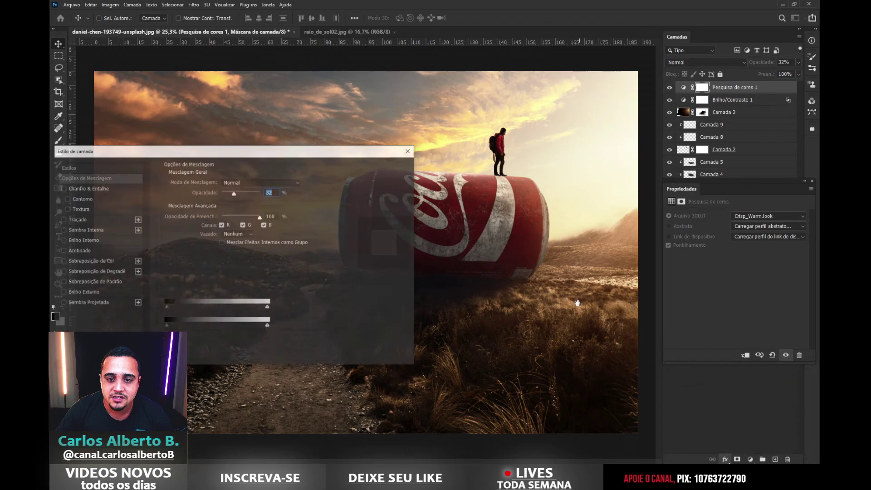
left_click_drag(303, 153, 672, 249)
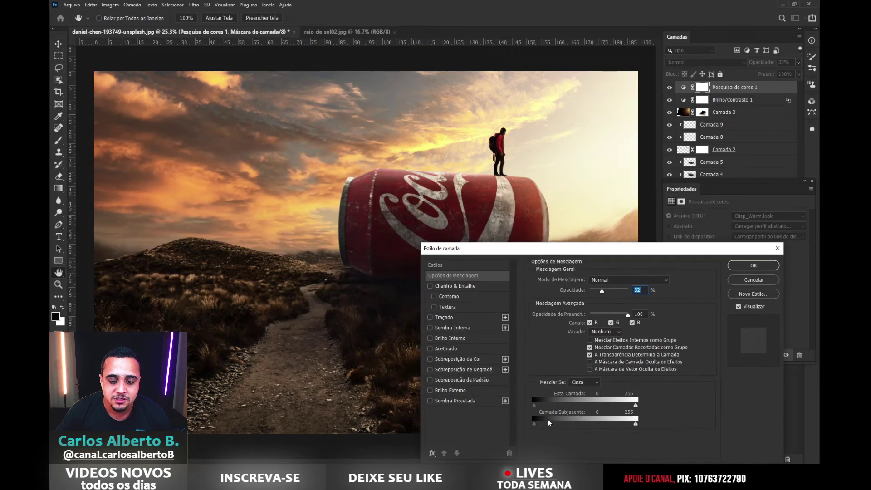
left_click_drag(534, 423, 581, 424)
key("alt")
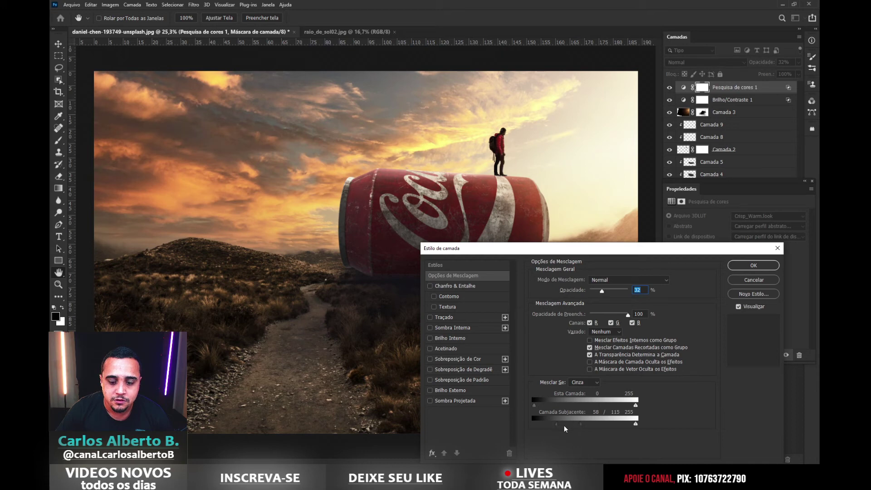
left_click(749, 265)
left_click(669, 87)
left_click(669, 87)
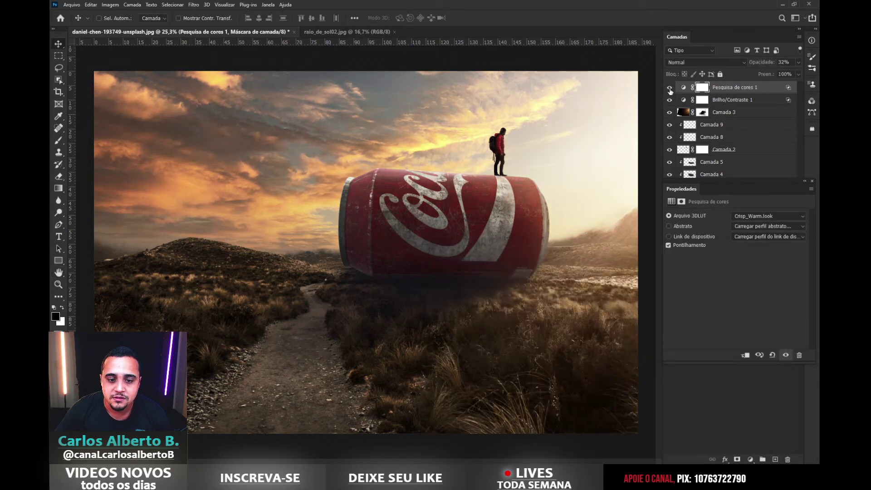
left_click(669, 89)
left_click(670, 88)
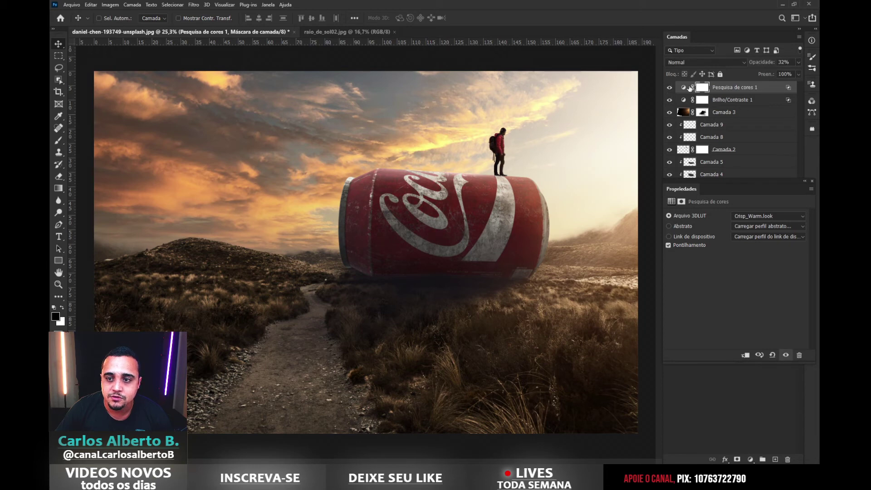
Check the colour lookup's blending options without changing them and delete the adjustment layer.
left_click(684, 87)
left_click(725, 459)
left_click(753, 384)
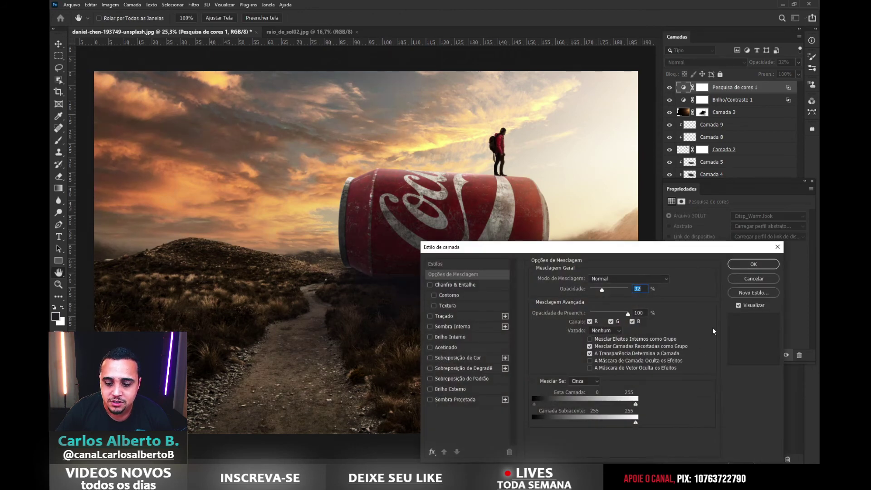
left_click(747, 279)
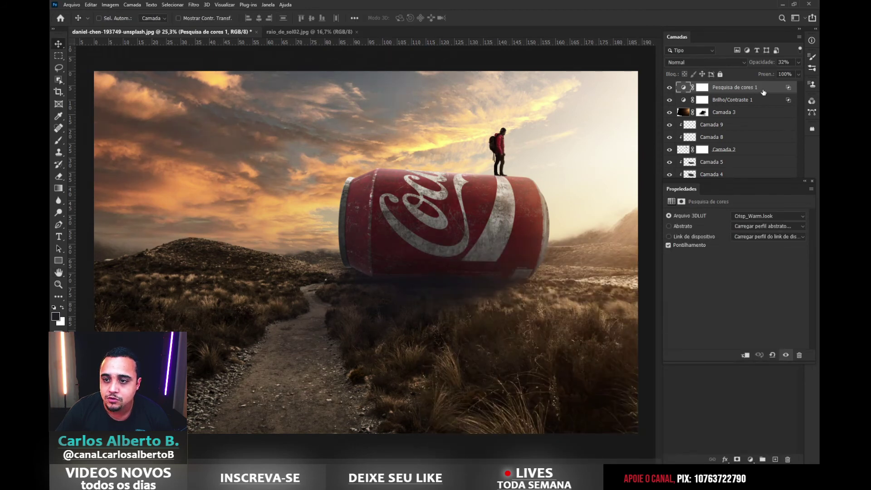
left_click(812, 181)
left_click_drag(735, 89, 788, 460)
Add a fresh colour lookup adjustment above Brilho/Contraste 1 with the Crisp_Warm.look 3D LUT at 38% opacity.
left_click(754, 459)
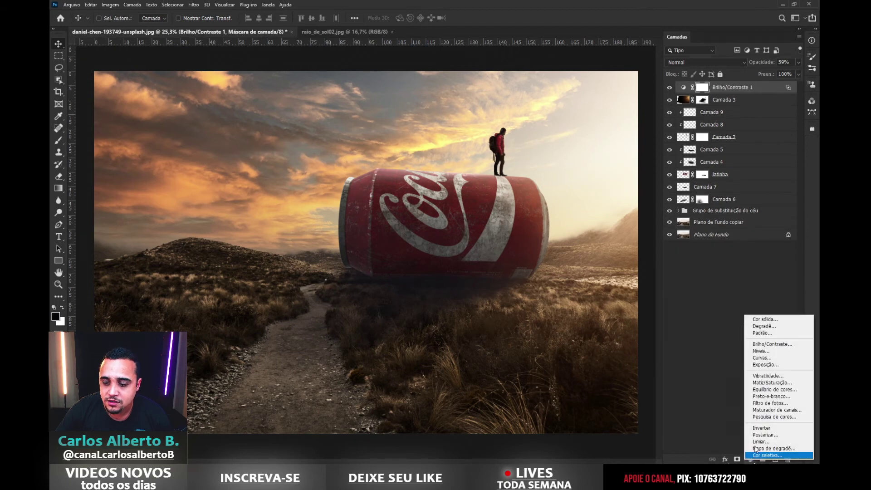
left_click(767, 413)
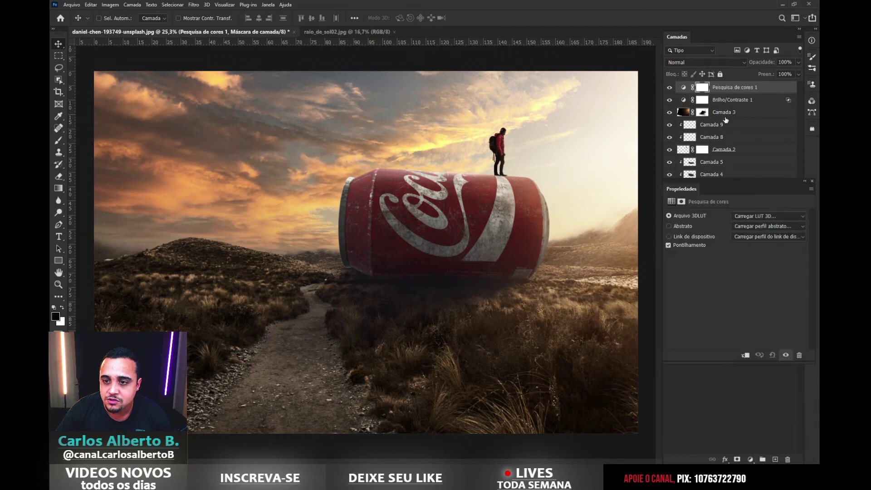
left_click(768, 216)
left_click(733, 278)
left_click(797, 62)
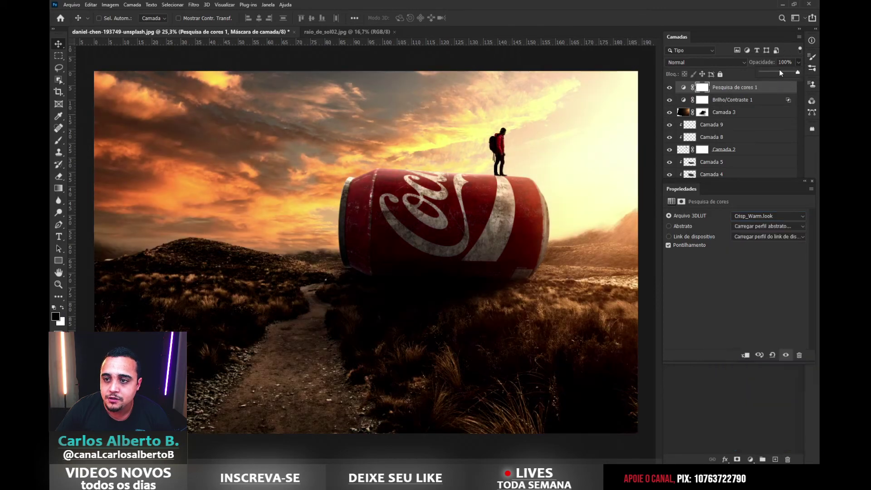
left_click_drag(774, 71, 777, 71)
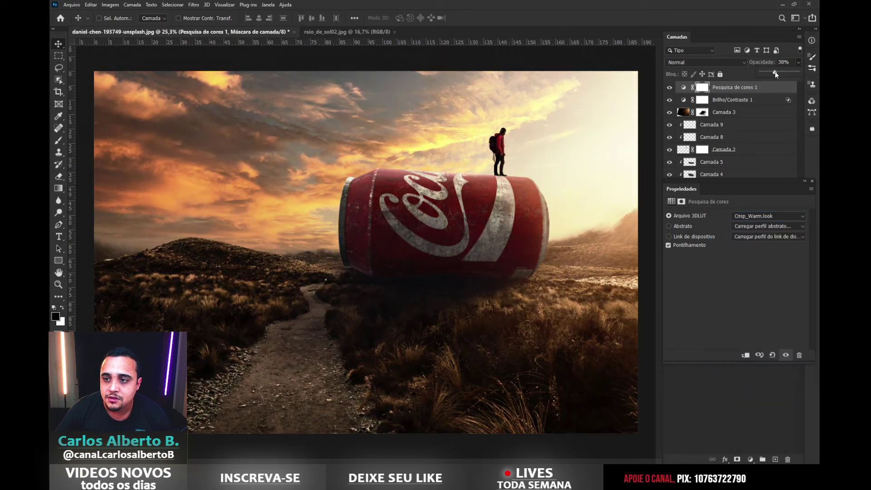
left_click(811, 179)
left_click(810, 179)
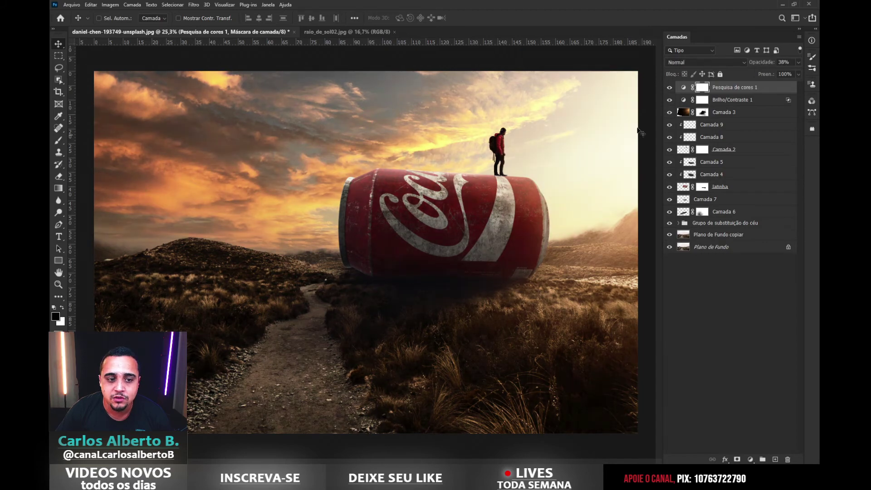
Set the colour lookup layer to Cor blend mode at 52% opacity and compare the image with and without it.
left_click(690, 63)
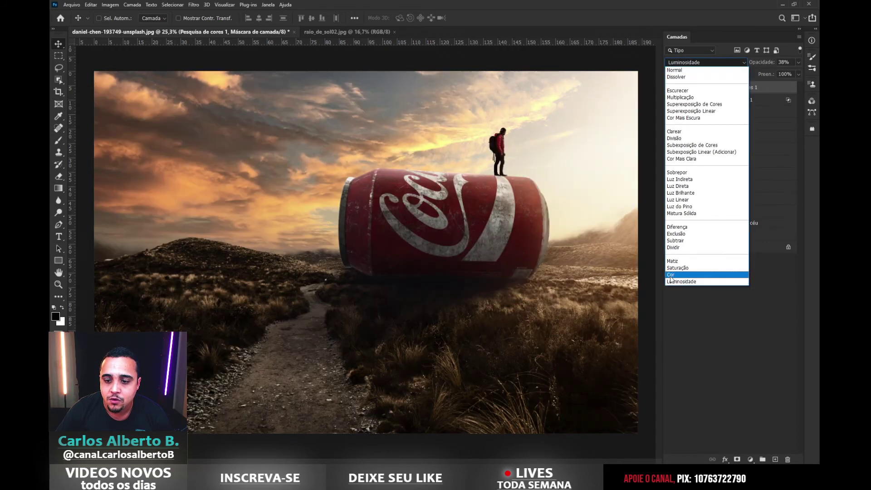
left_click(675, 276)
left_click(668, 88)
left_click(798, 63)
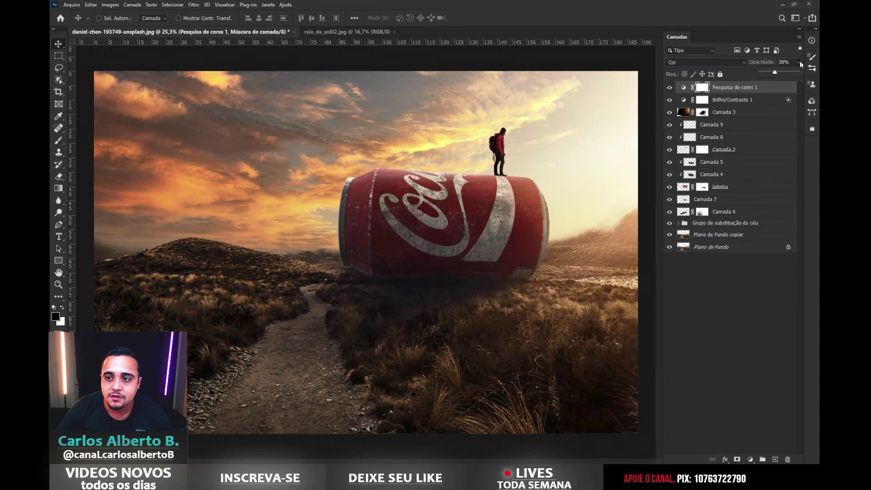
left_click(668, 88)
left_click(669, 88)
Lower the colour lookup layer's opacity to 37% and check the grading over the whole composite.
scroll(402, 192, "down", 3)
scroll(401, 190, "up", 1)
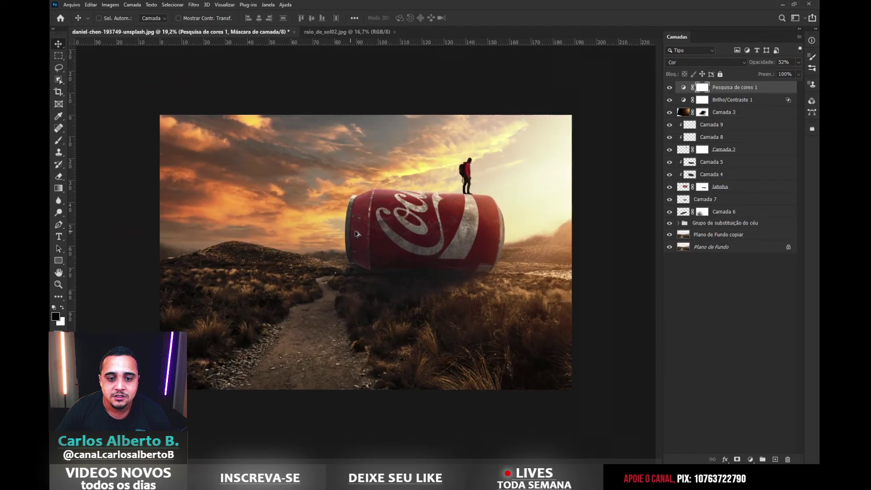
left_click(798, 62)
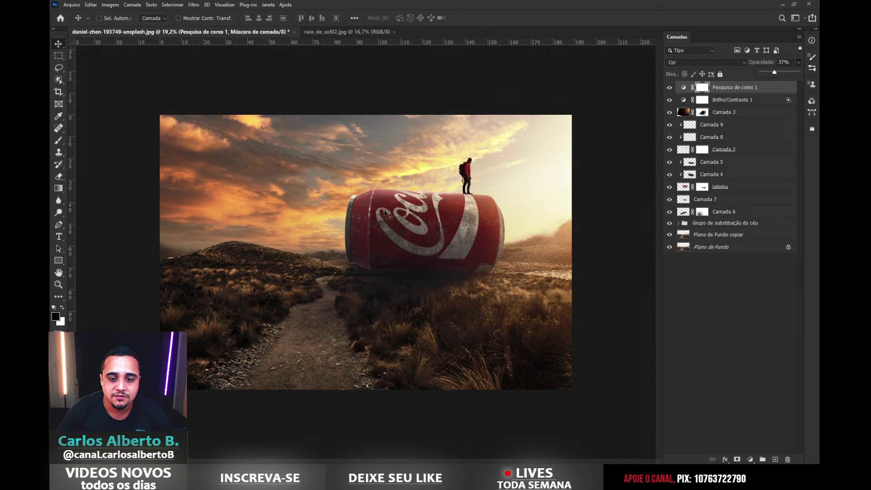
scroll(431, 282, "up", 1)
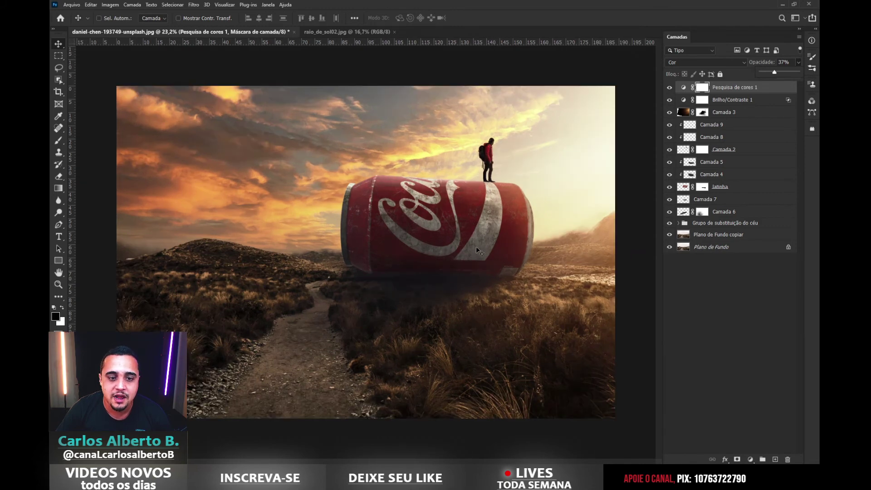
scroll(385, 268, "down", 1)
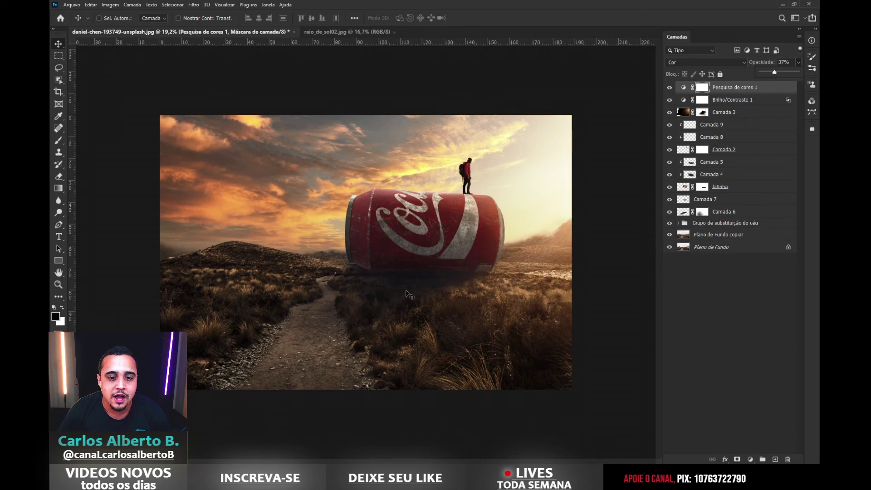
scroll(465, 229, "up", 1)
scroll(475, 262, "down", 2)
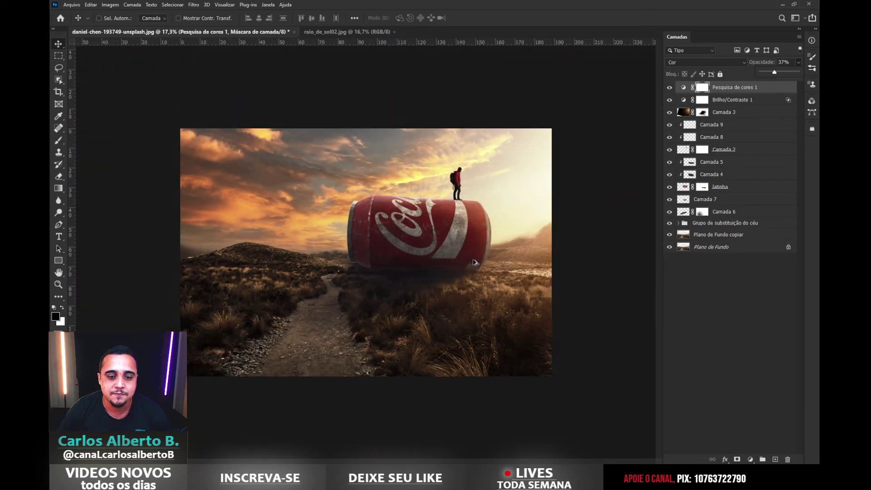
scroll(472, 263, "up", 2)
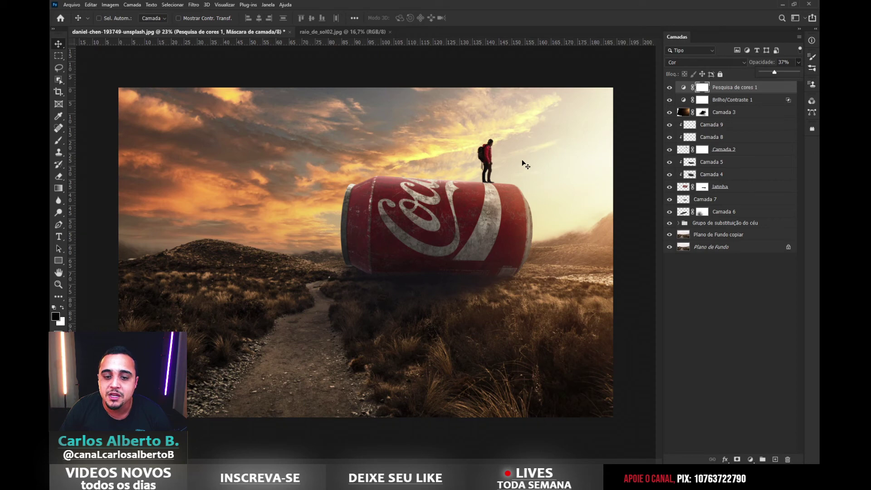
Add a new layer above Camada 5 and clip it to the can.
left_click(726, 164)
left_click(774, 459)
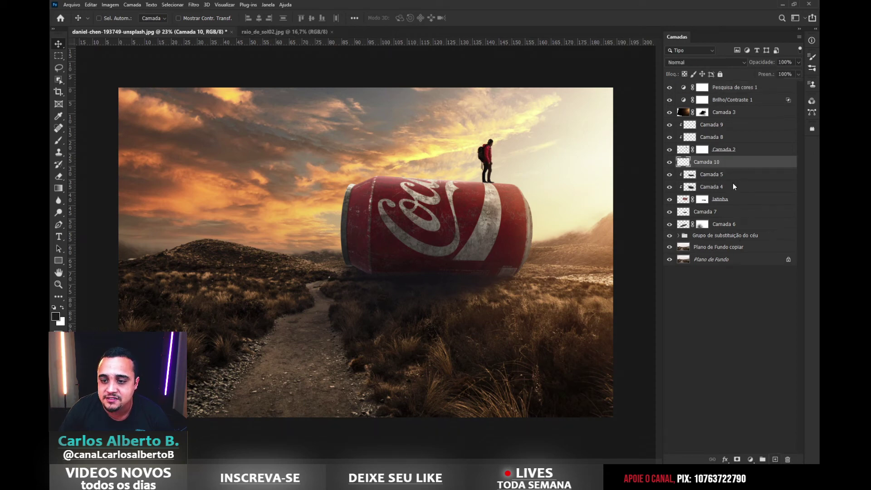
left_click(721, 164, "alt")
Paint a soft white highlight with the Brush over the can's sunlit upper right edge and end on Camada 10.
left_click(58, 140)
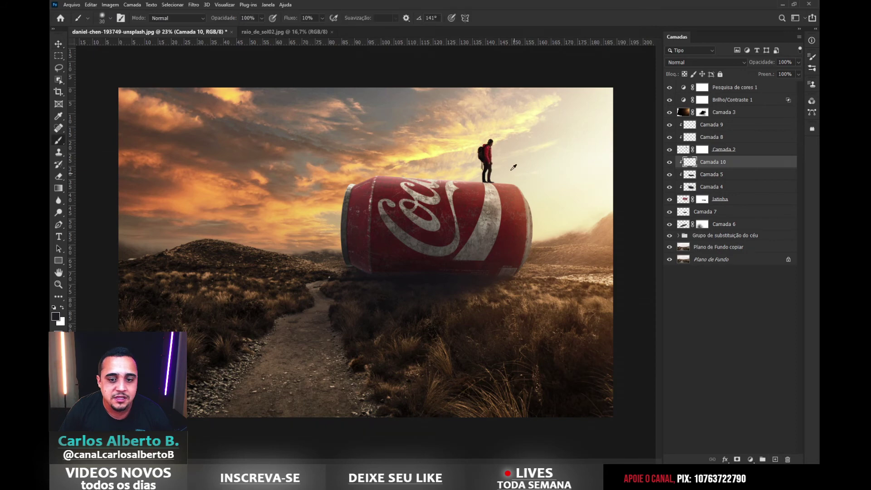
scroll(546, 212, "up", 2)
mouse_move(545, 213)
left_mouse_down()
mouse_move(519, 209)
mouse_move(538, 189)
mouse_move(546, 196)
mouse_move(542, 175)
mouse_move(551, 245)
mouse_move(526, 293)
left_mouse_up()
key("x")
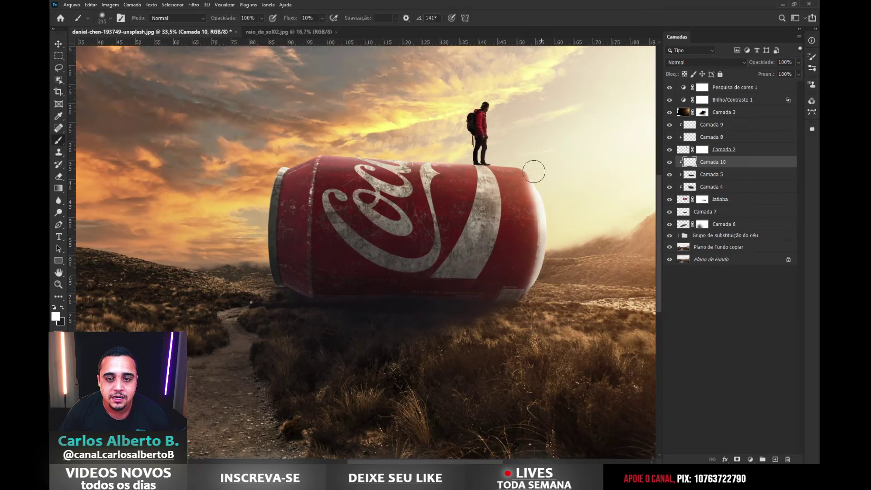
mouse_move(454, 141)
left_mouse_down()
mouse_move(544, 164)
mouse_move(539, 182)
mouse_move(571, 222)
mouse_move(573, 290)
left_mouse_up()
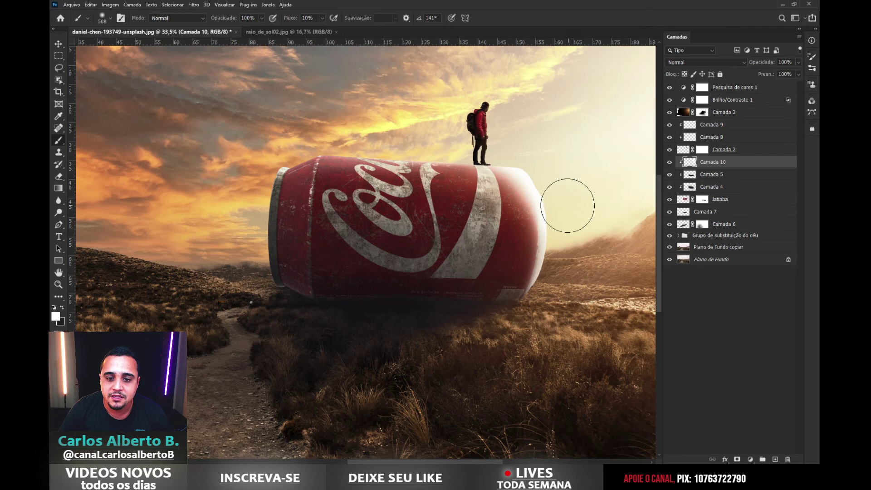
Set the highlight layer Camada 10 to Sobrepor blend mode and compare the can with and without it.
left_click(705, 62)
left_click(698, 173)
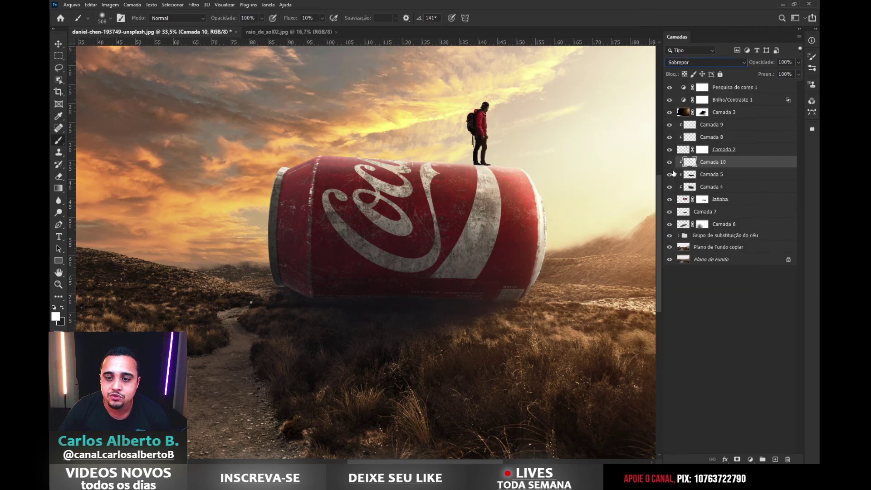
left_click(671, 156)
left_click(669, 163)
left_click(669, 163)
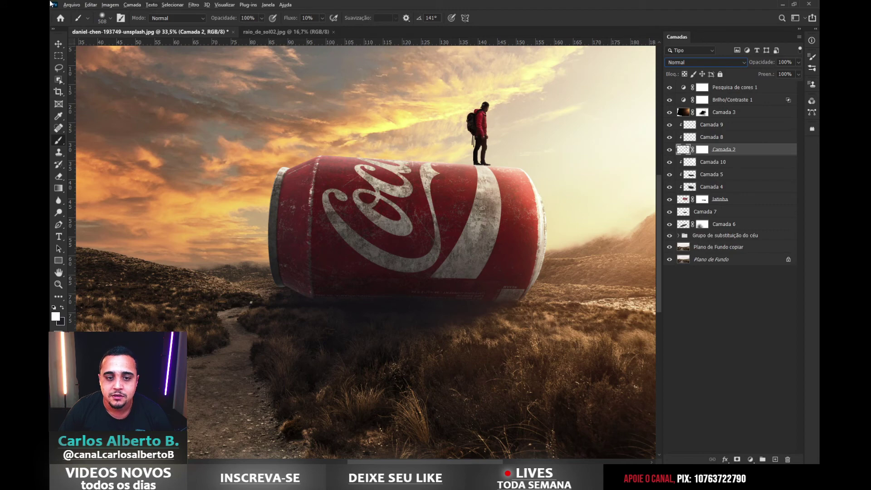
left_click(58, 45)
scroll(538, 168, "down", 4)
scroll(554, 173, "up", 2)
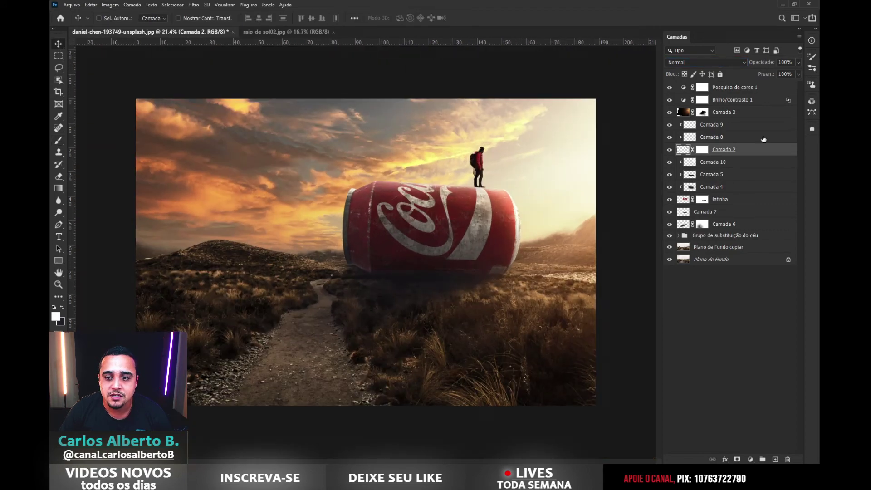
Compare the composite with and without Camada 10, lower that layer's opacity to 37% and check the whole image.
left_click(713, 164)
left_click(670, 164)
left_click(670, 164)
left_click(798, 63)
left_click_drag(759, 75, 766, 72)
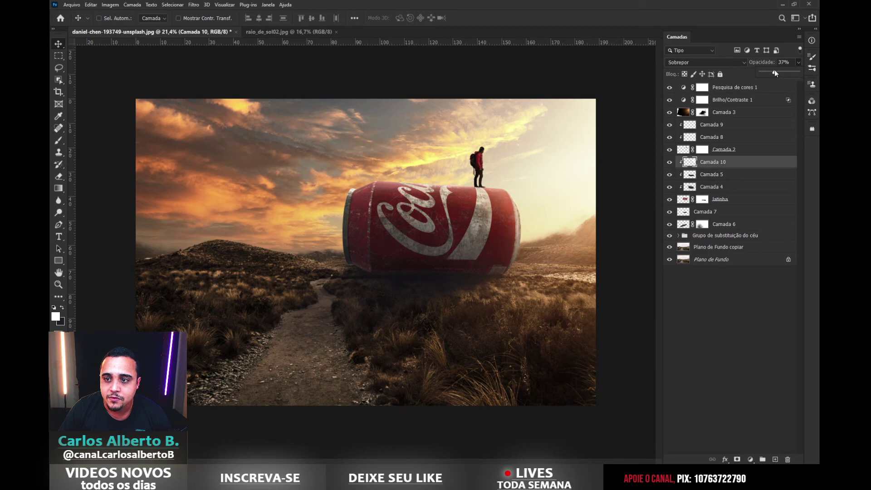
left_click(58, 42)
scroll(502, 213, "down", 4)
scroll(502, 217, "up", 4)
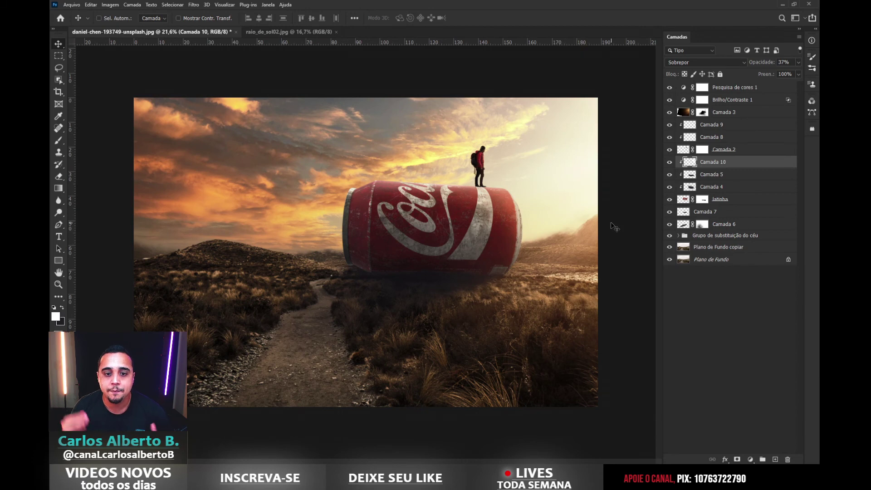